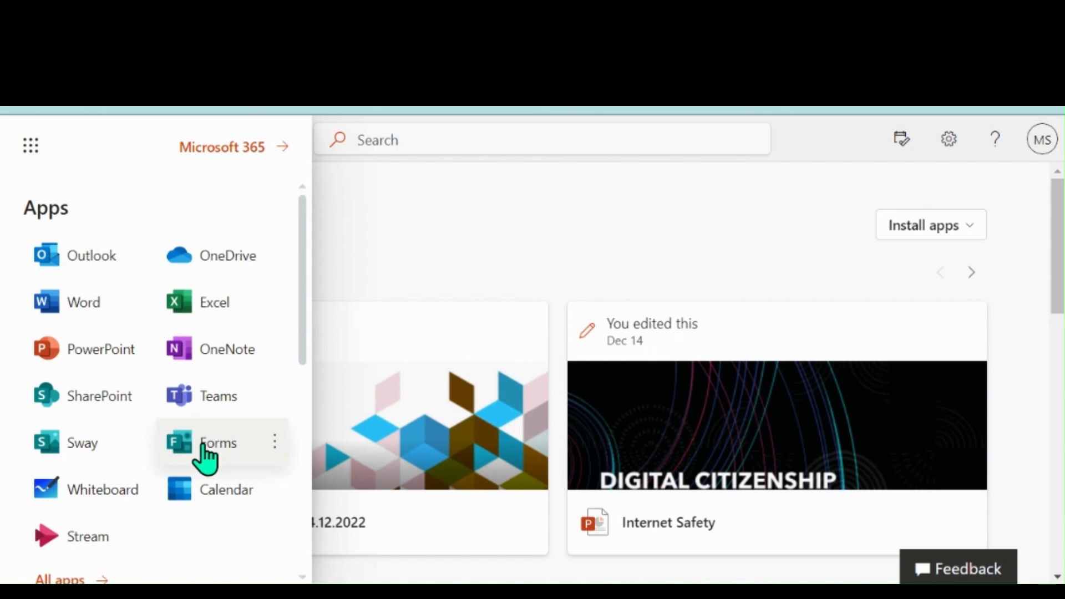
Open Microsoft Forms and look through the new-item options and the pinned, shared and recent form lists.
click(203, 446)
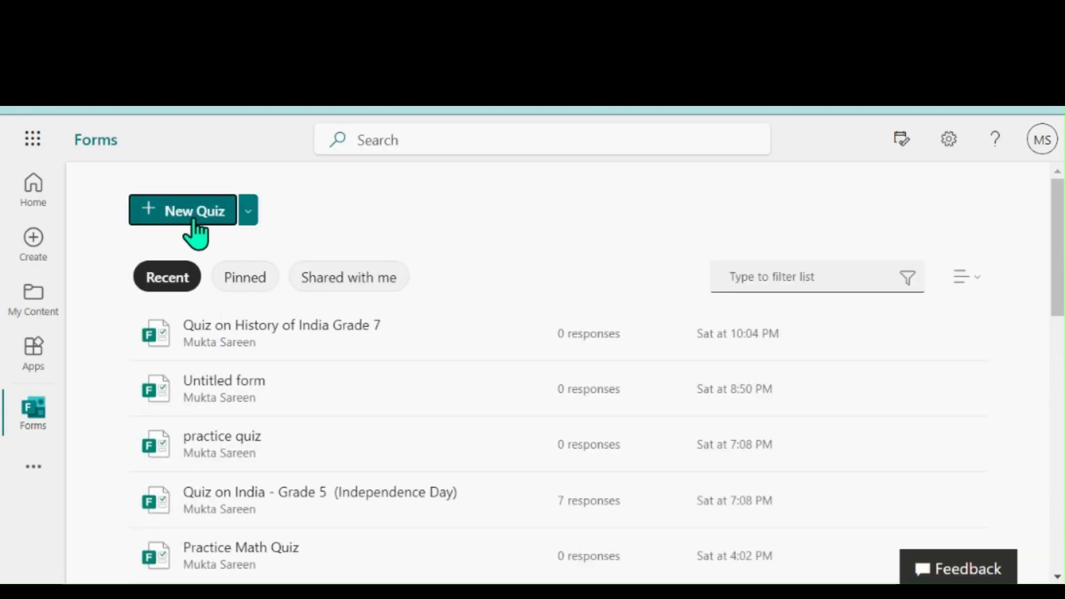
click(248, 212)
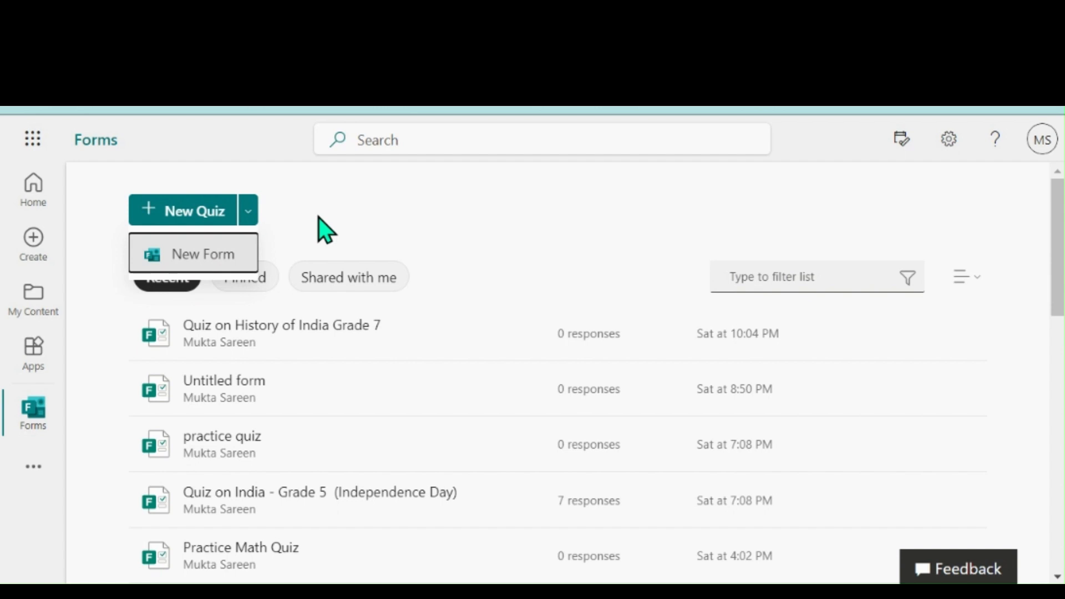
click(249, 209)
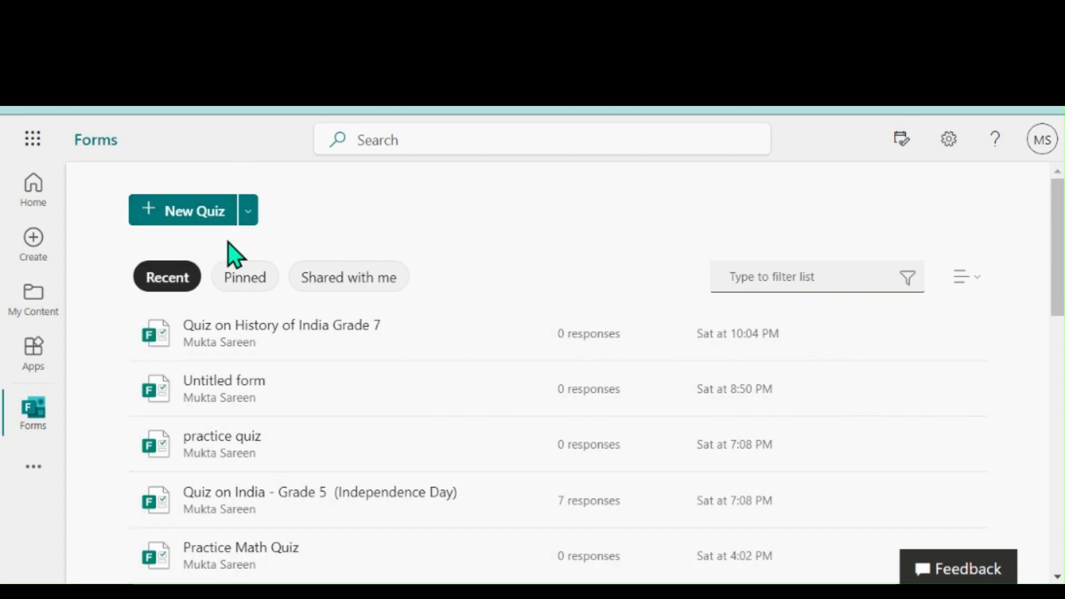
click(239, 288)
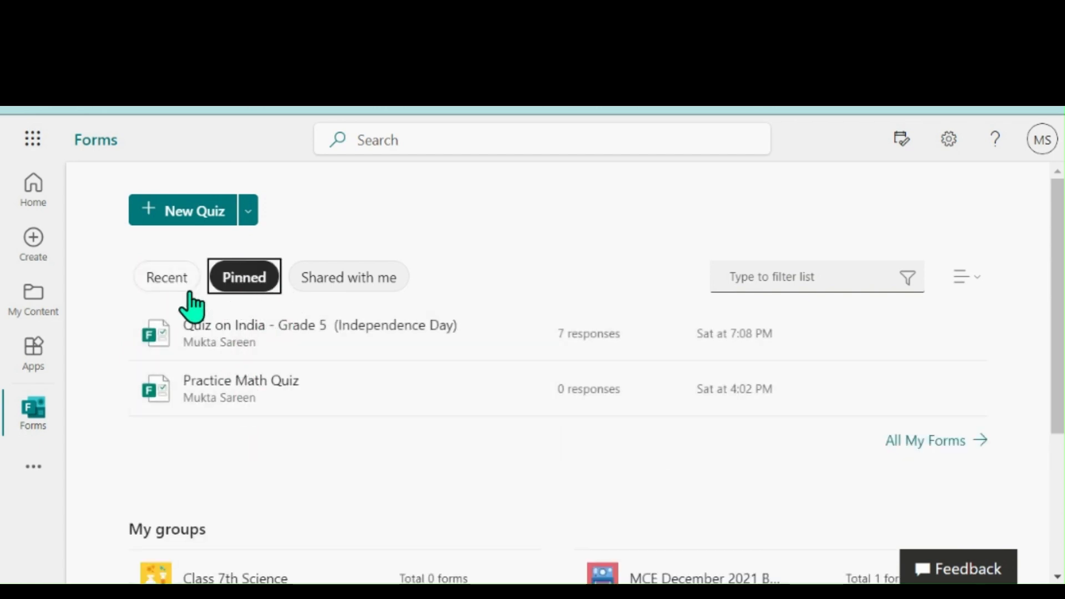
click(343, 282)
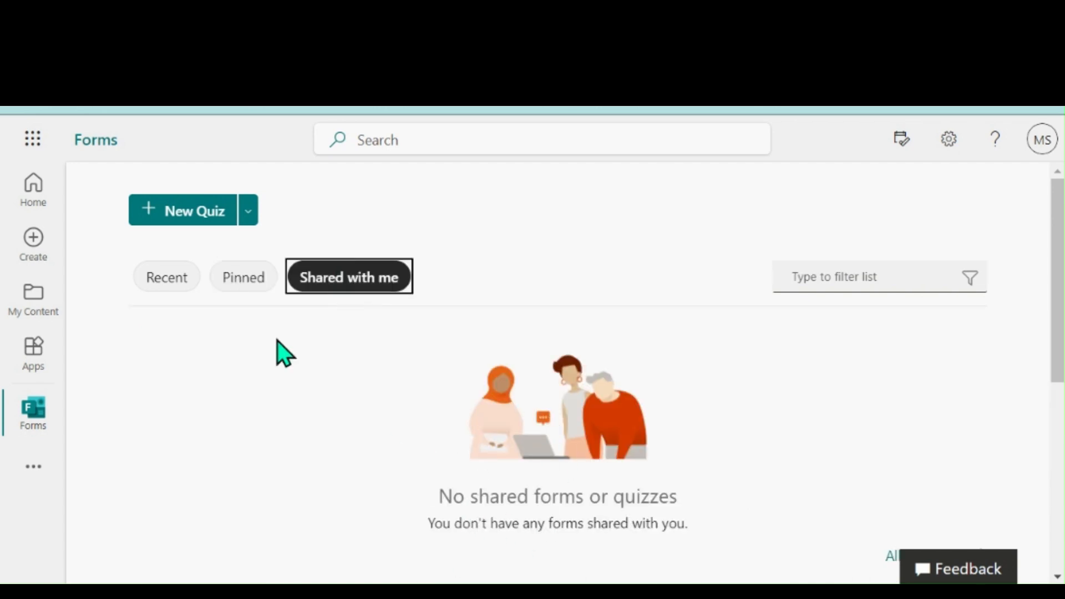
click(164, 281)
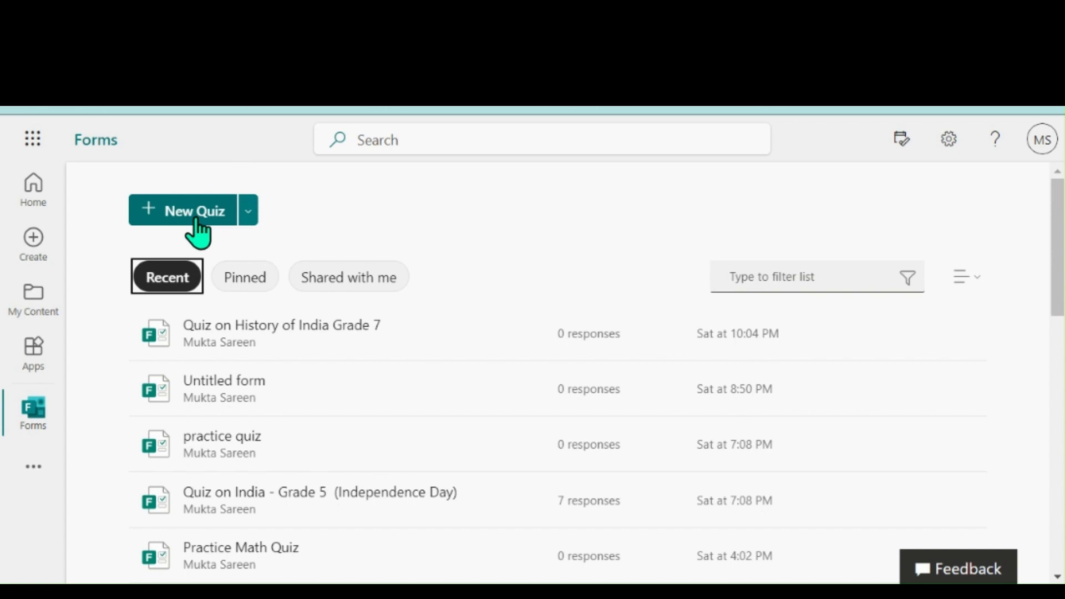
Create a new quiz and title it "Quiz on Independence Day".
click(196, 220)
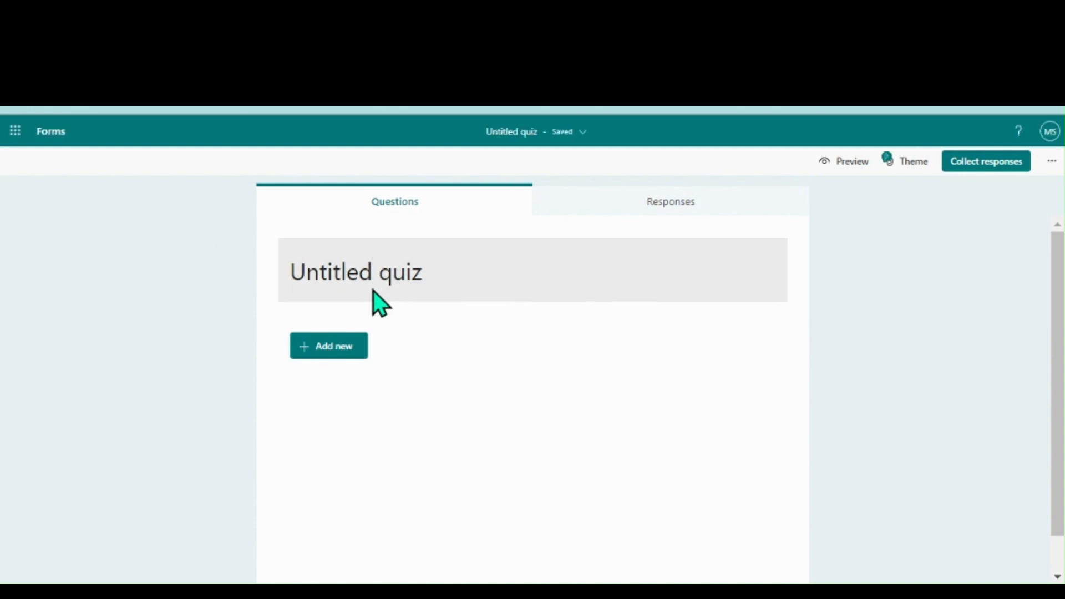
click(336, 270)
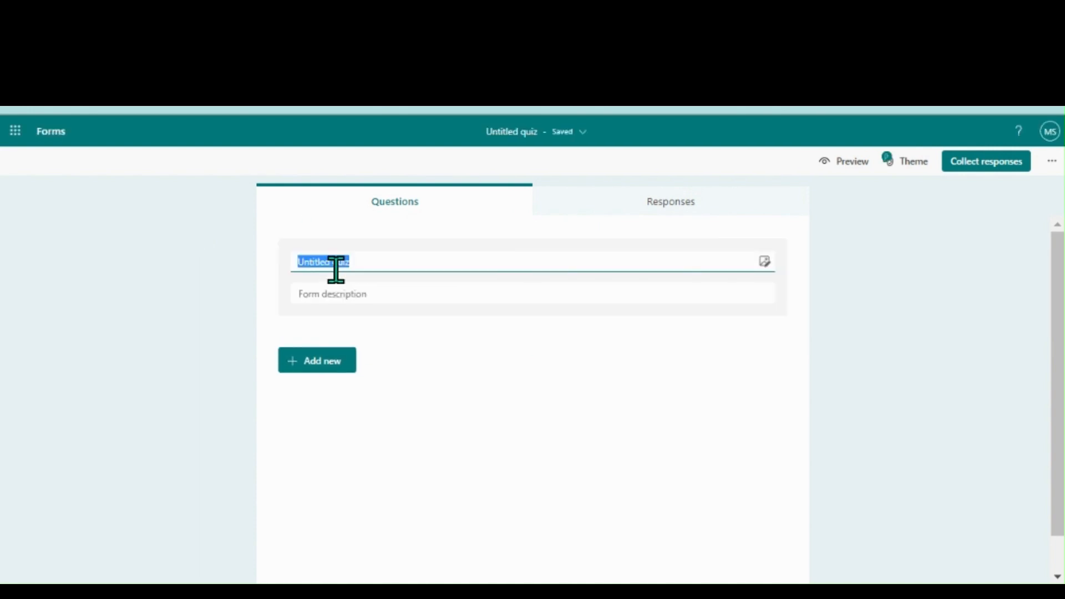
text(Quiz)
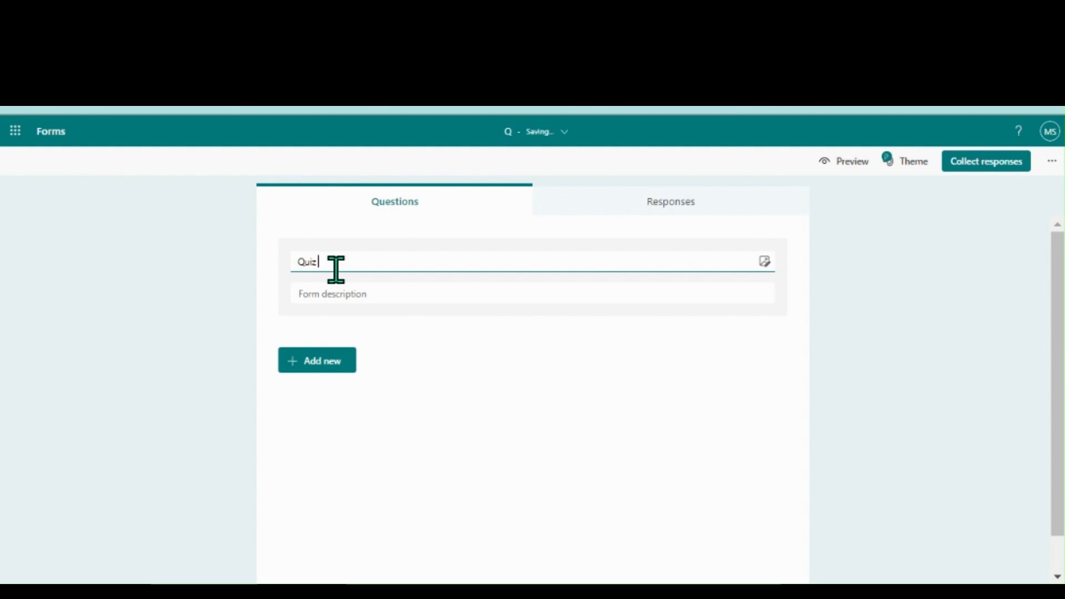
text( on)
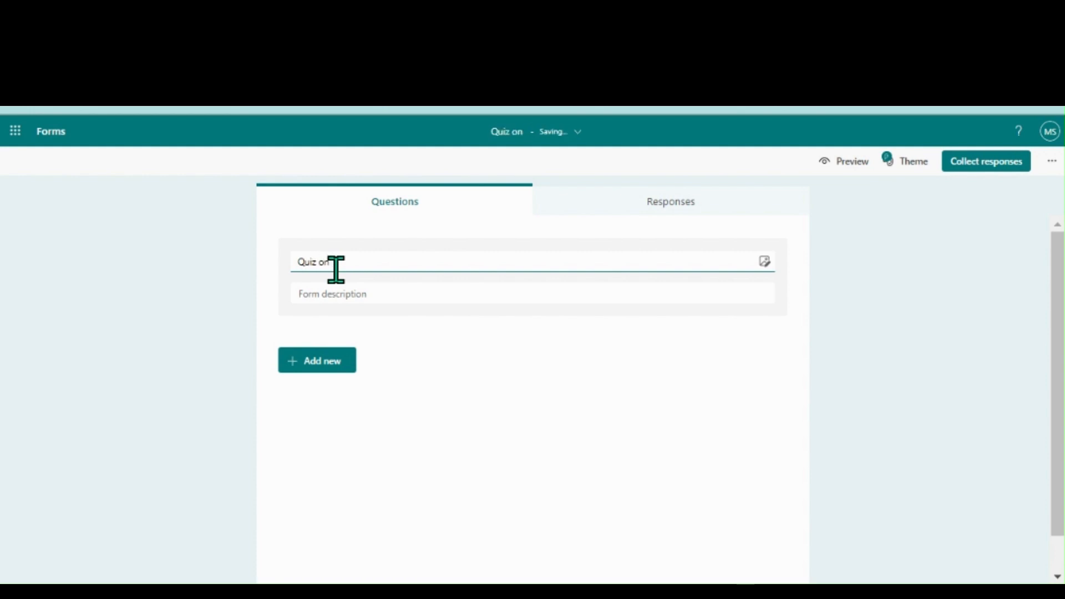
text( Independenc)
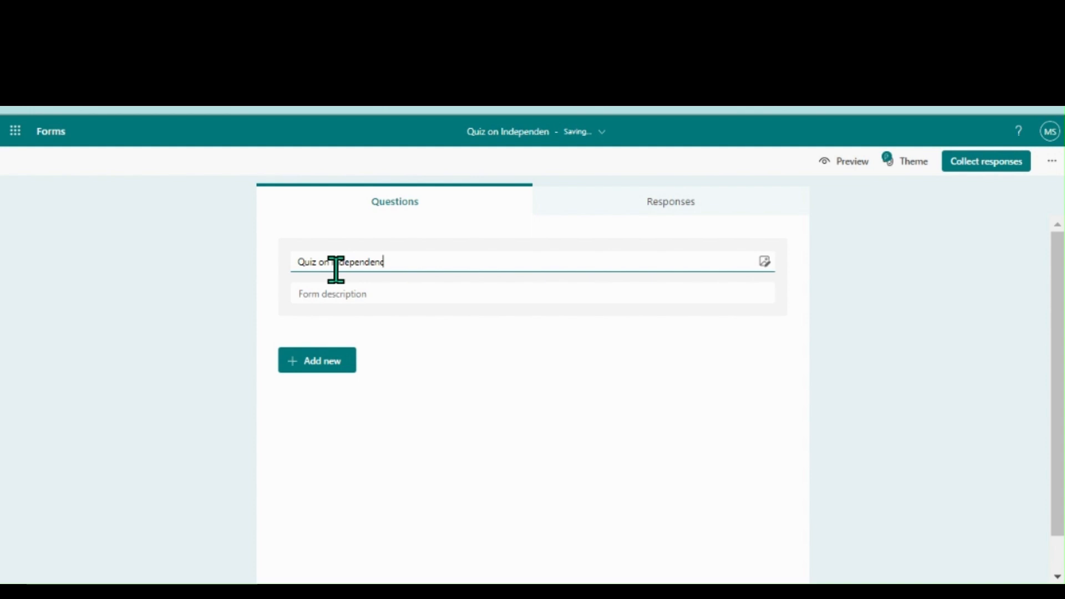
text(e Day)
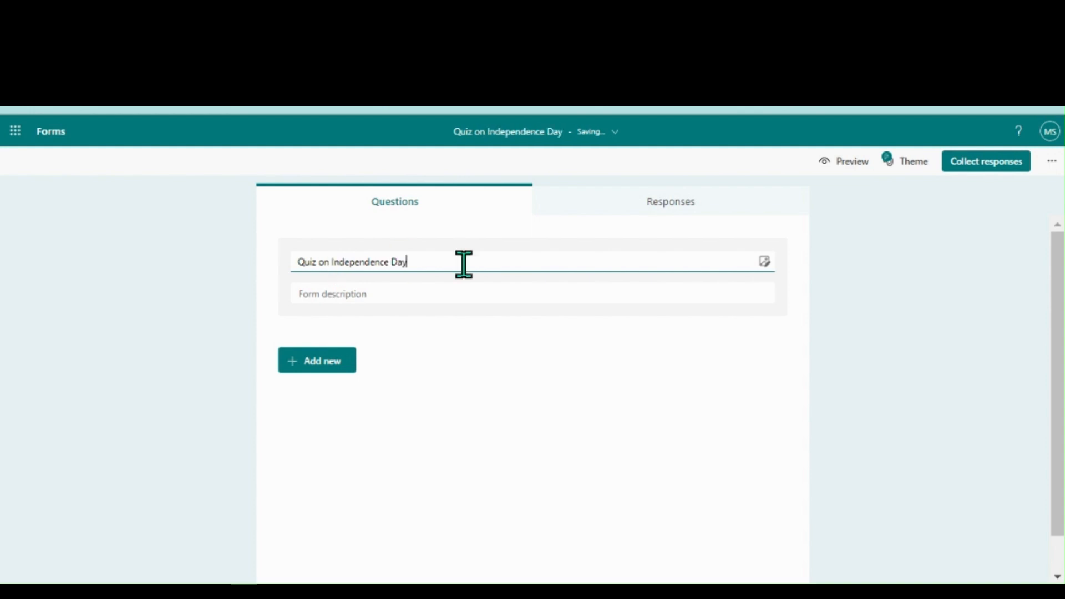
Enter the quiz description on four lines: "Instructions", "Read carefully", "All Questions are compulsory" and "Duration 30 minutes".
click(355, 294)
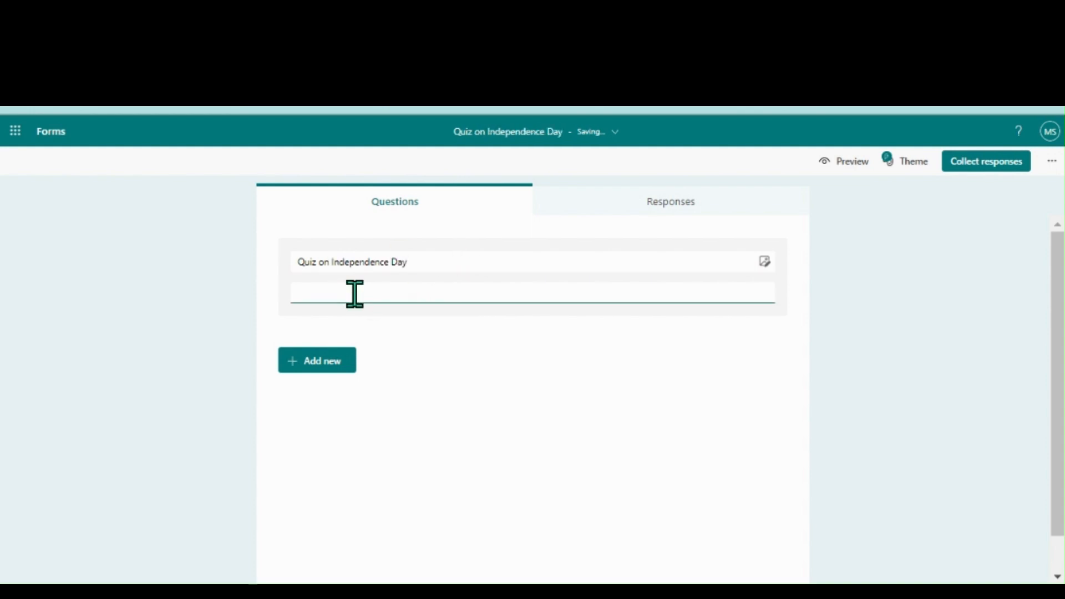
text(Instruction)
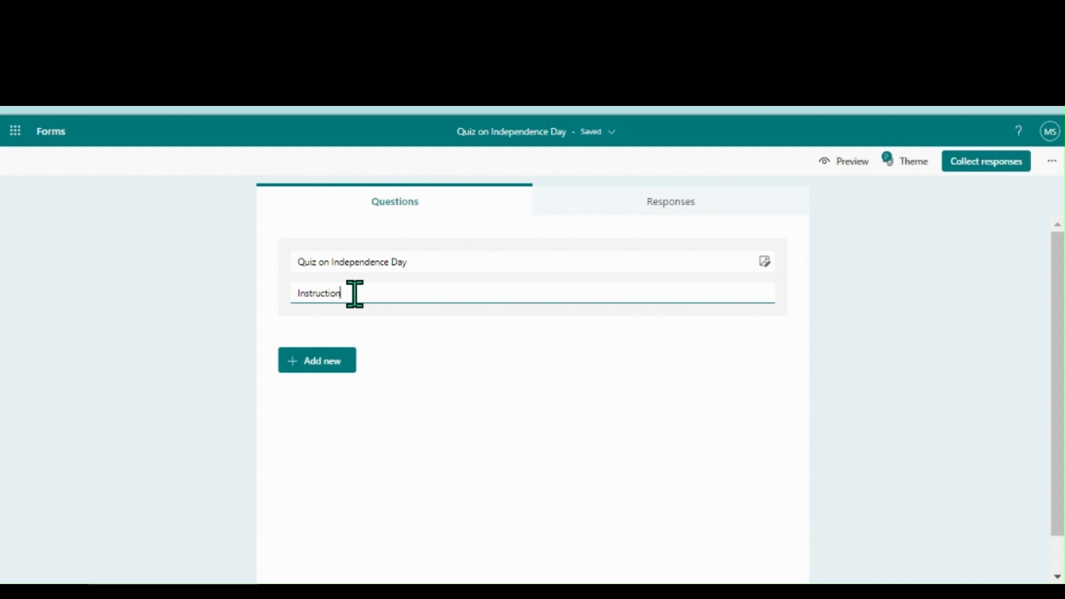
text(s)
key(Return)
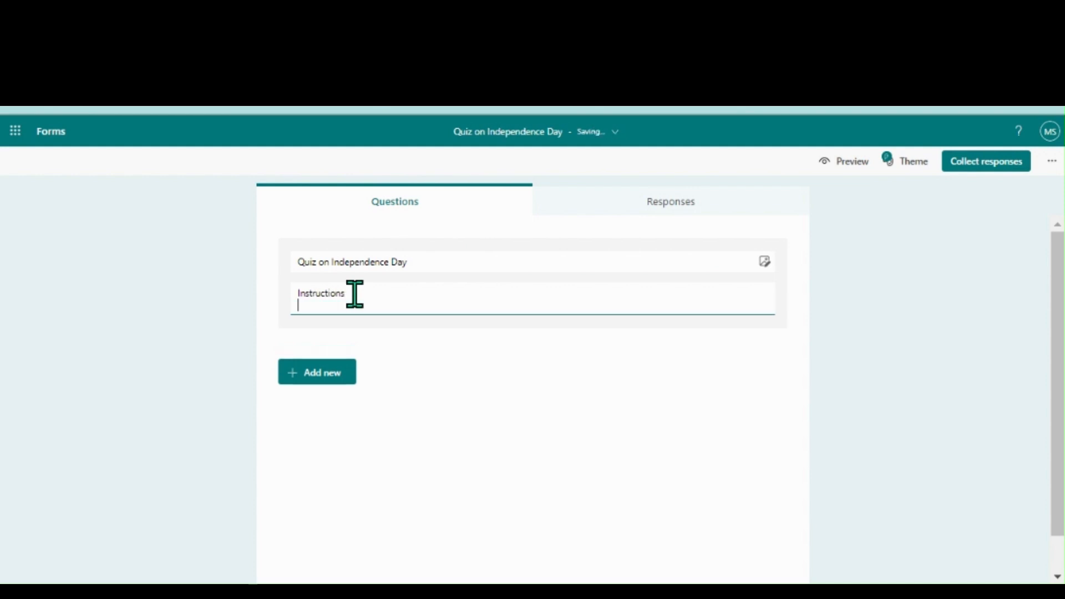
text(Read carefully)
key(Return)
text(A)
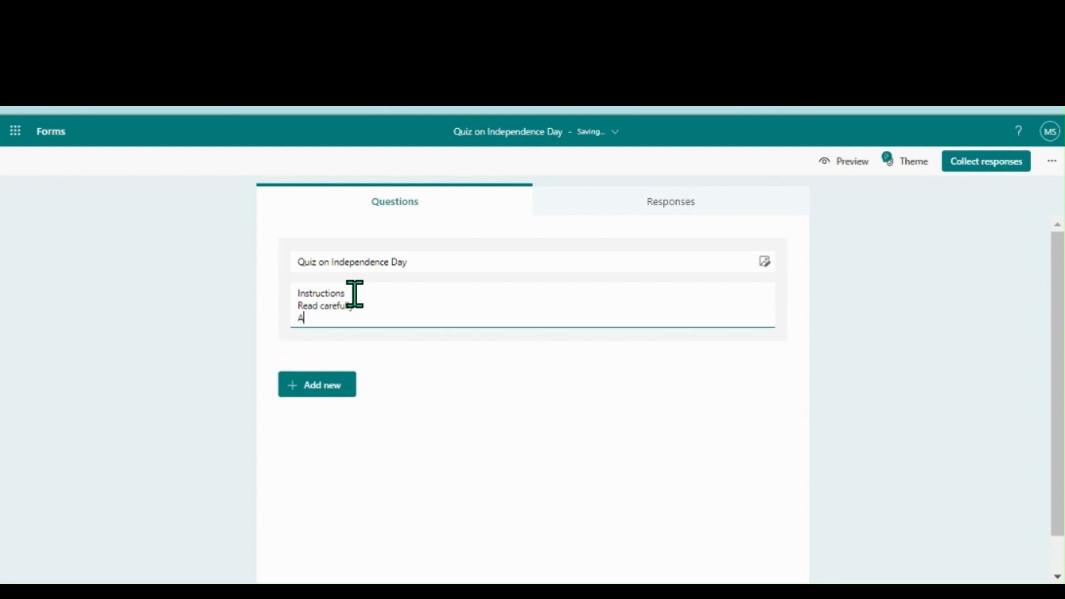
text(ll Questions)
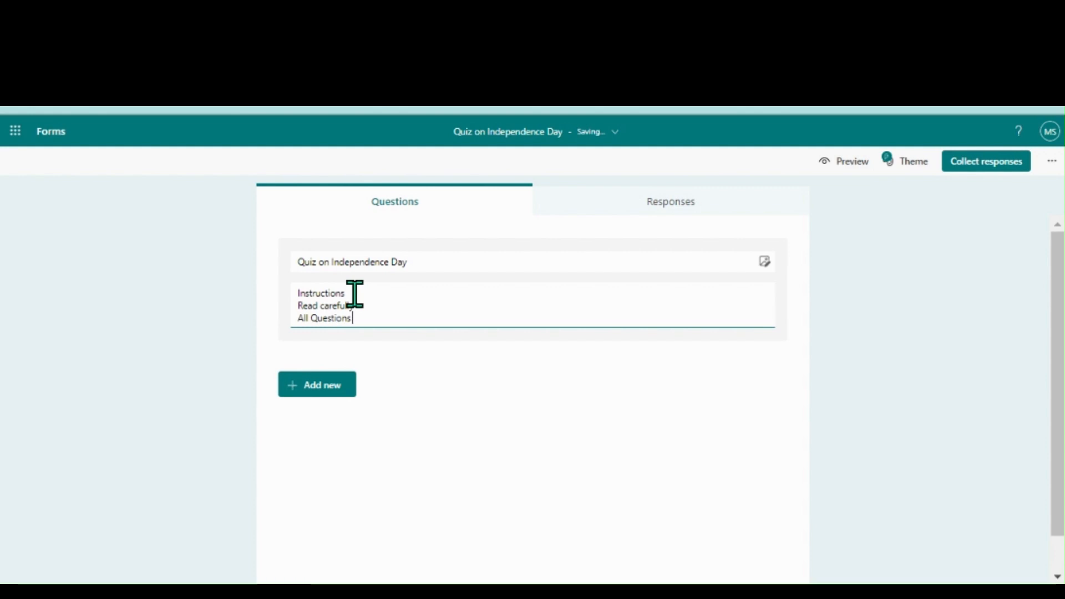
text( are compulsory)
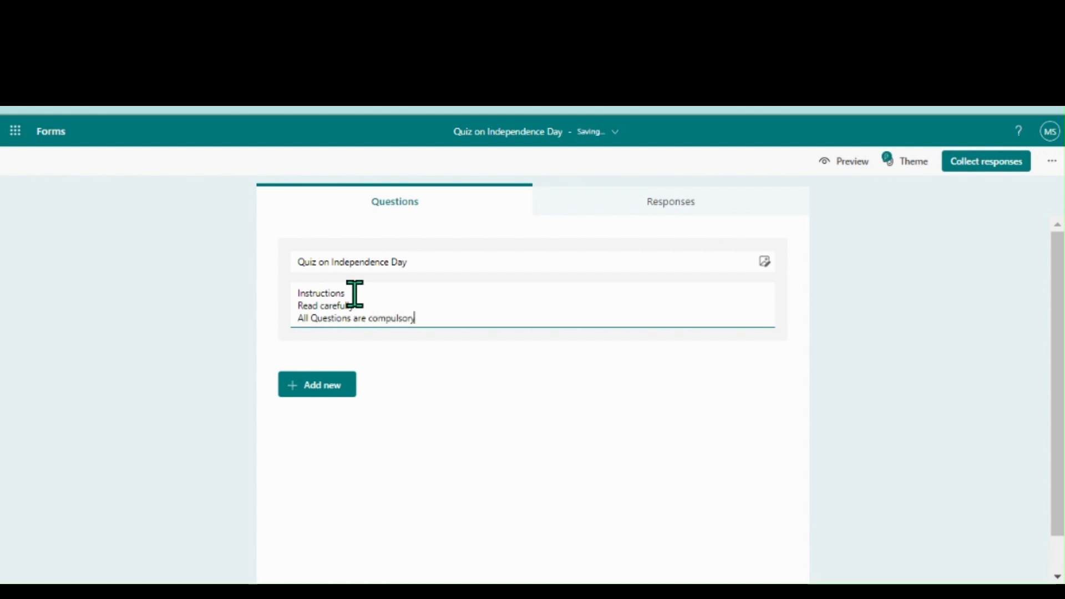
key(Return)
text(Duration)
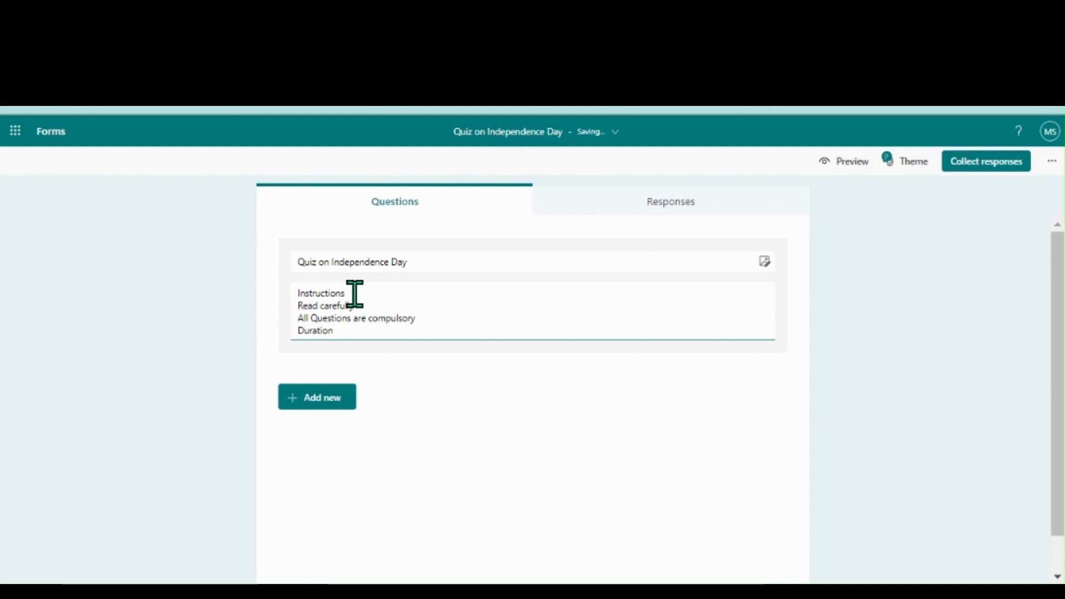
text( 30 minutes)
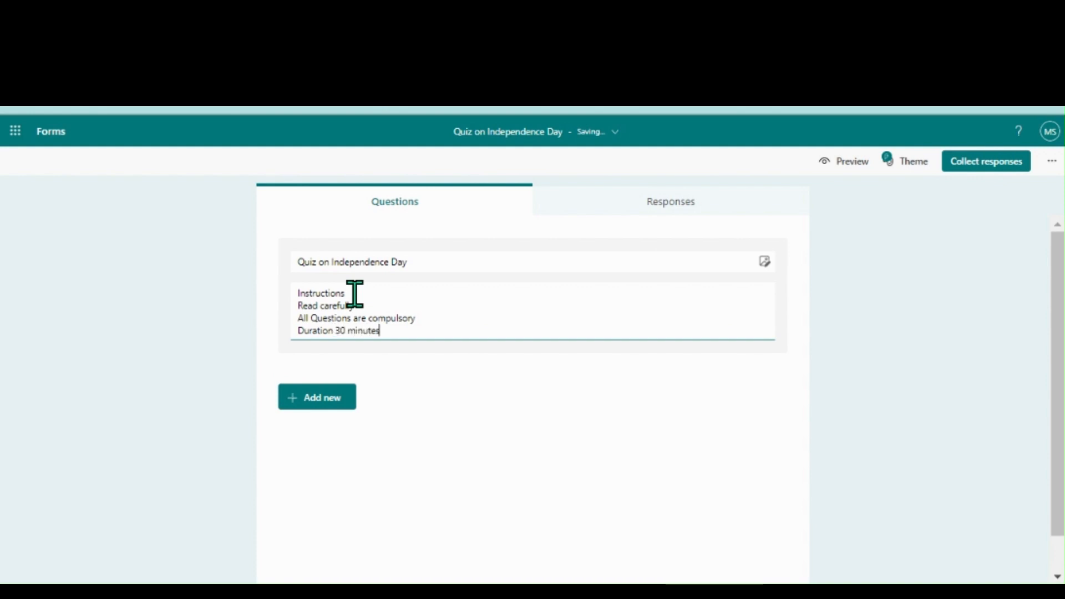
Format the three instruction lines in the description as a bulleted list and make the "Instructions" heading bold.
drag(409, 334, 297, 305)
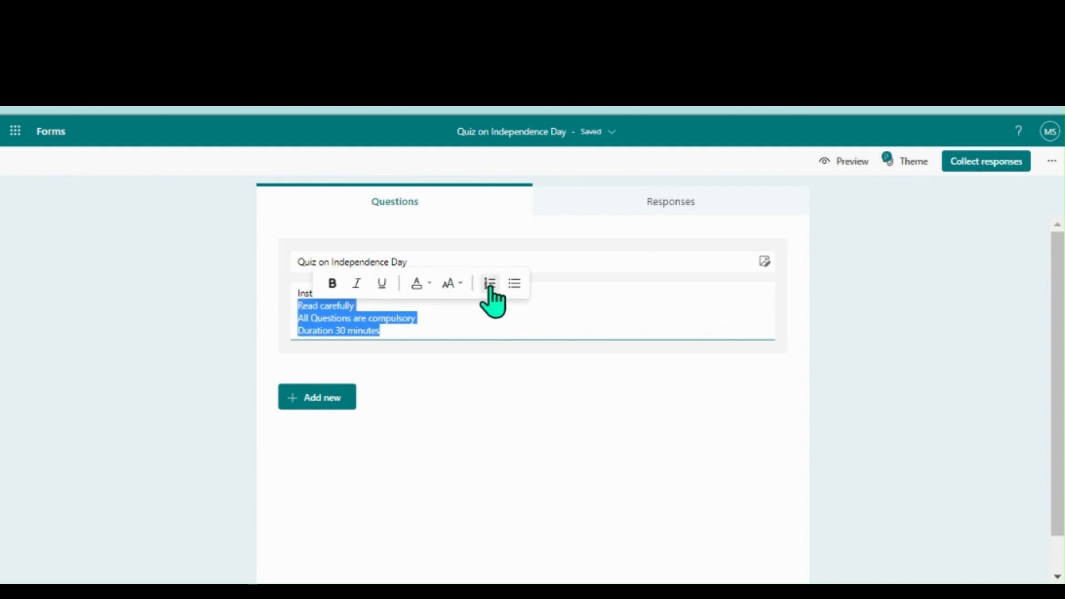
click(515, 283)
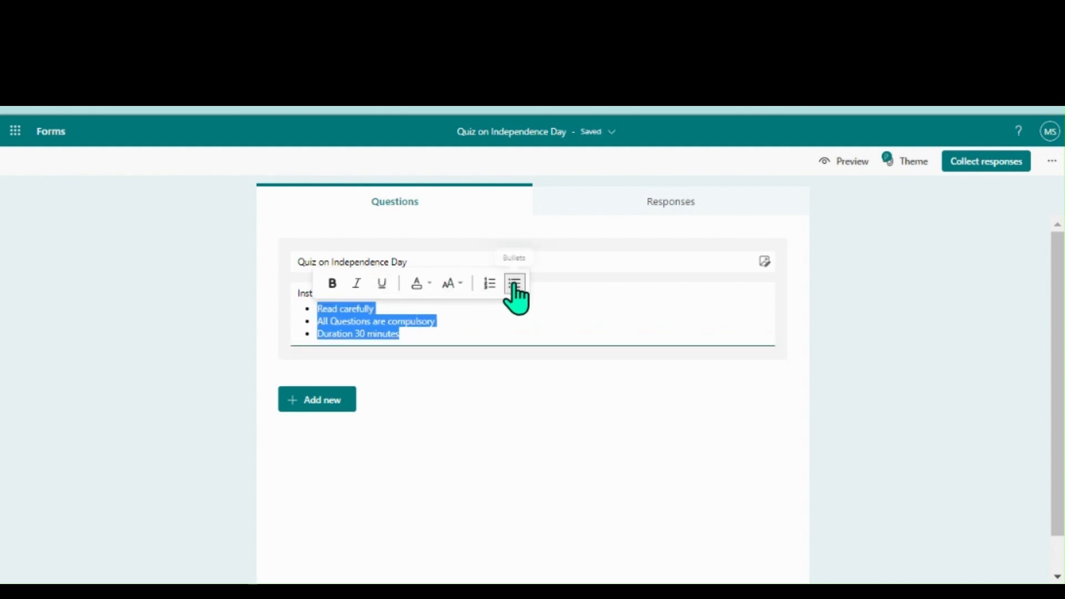
click(303, 294)
double_click(302, 293)
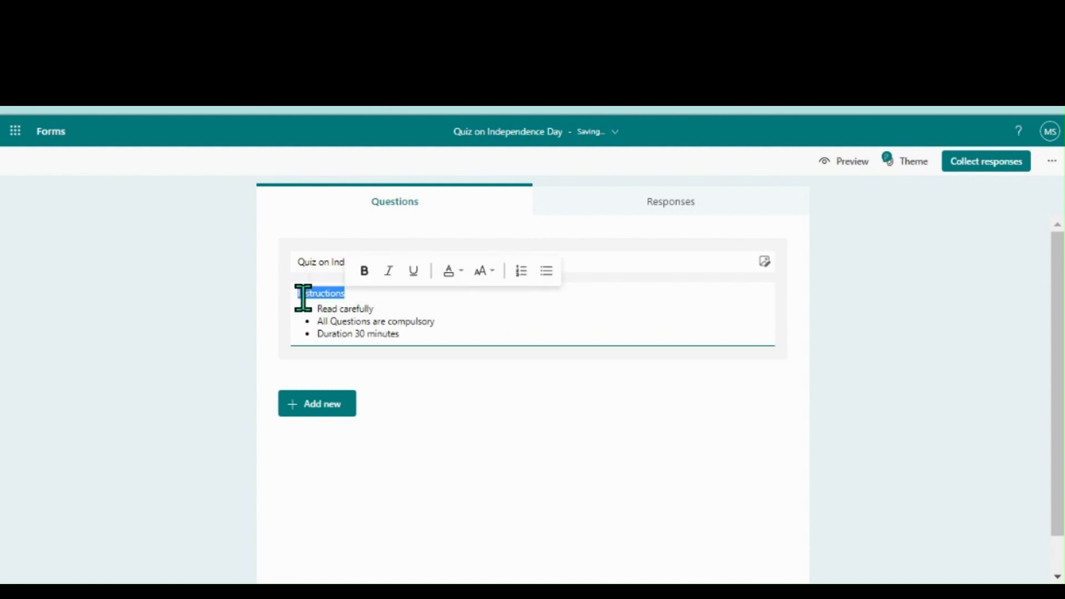
click(365, 270)
Set the font color of the entire quiz title to orange.
drag(298, 262, 335, 263)
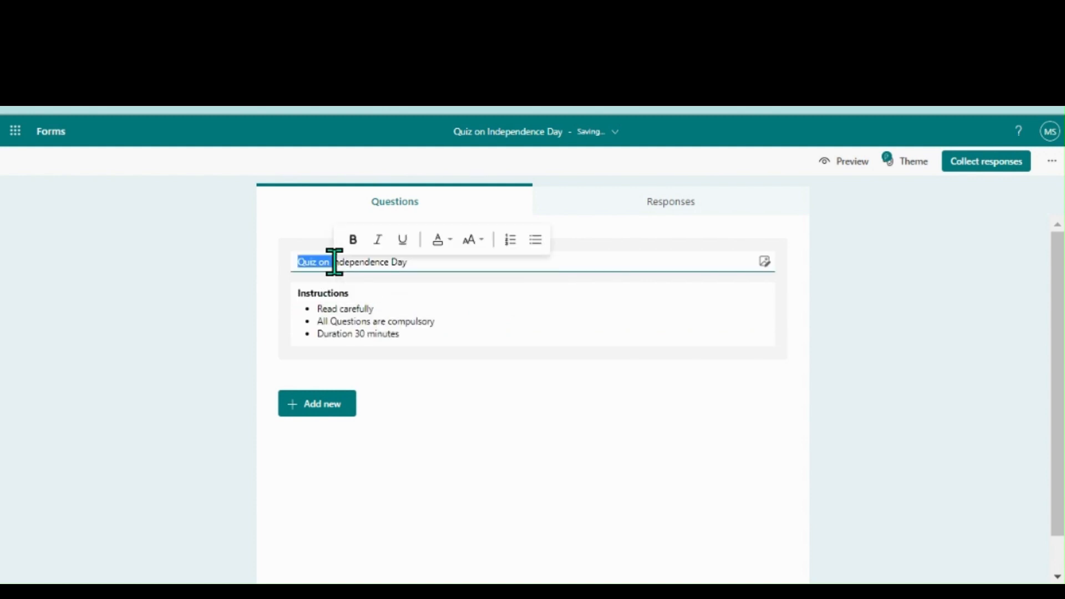
double_click(334, 262)
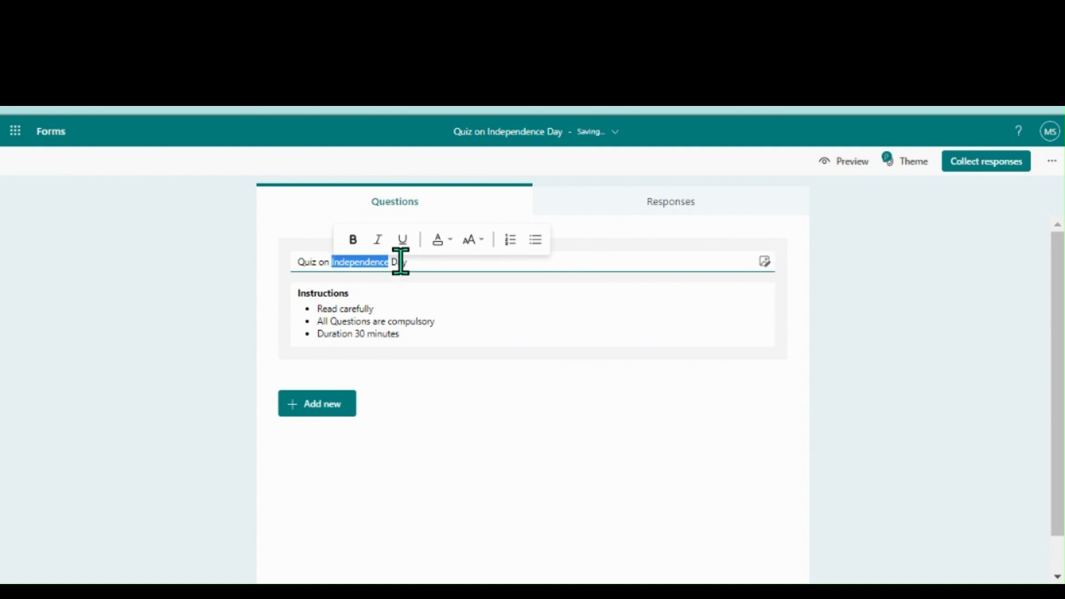
drag(426, 261, 268, 291)
click(272, 289)
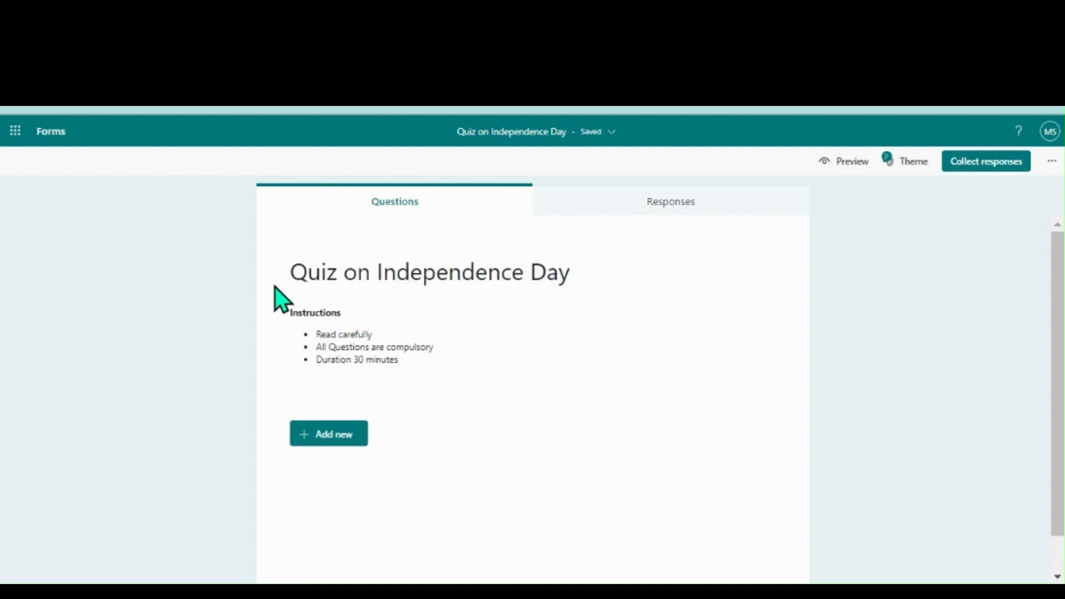
click(381, 272)
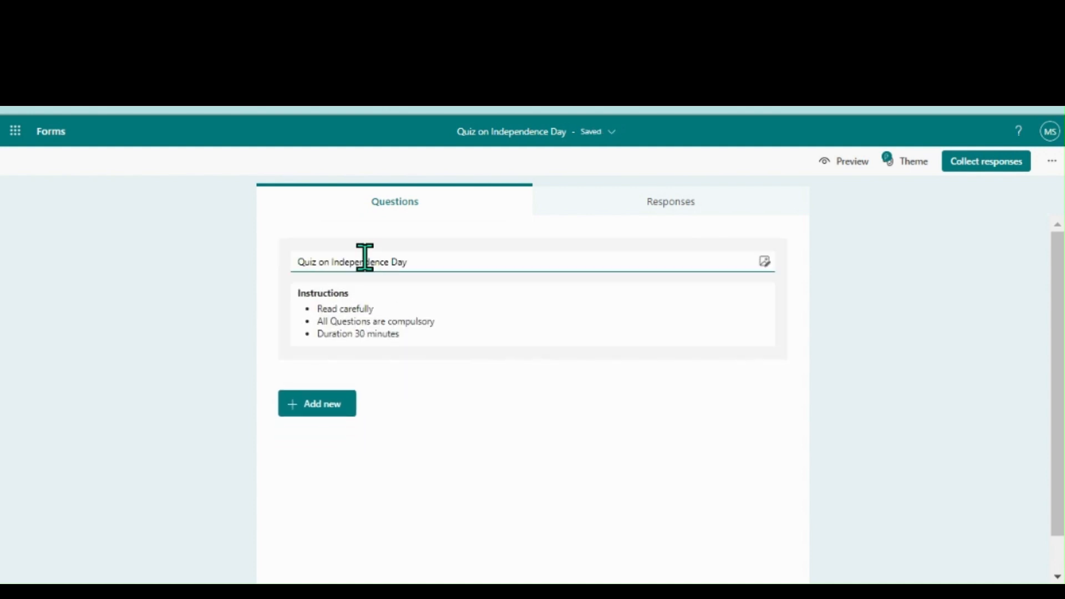
double_click(364, 261)
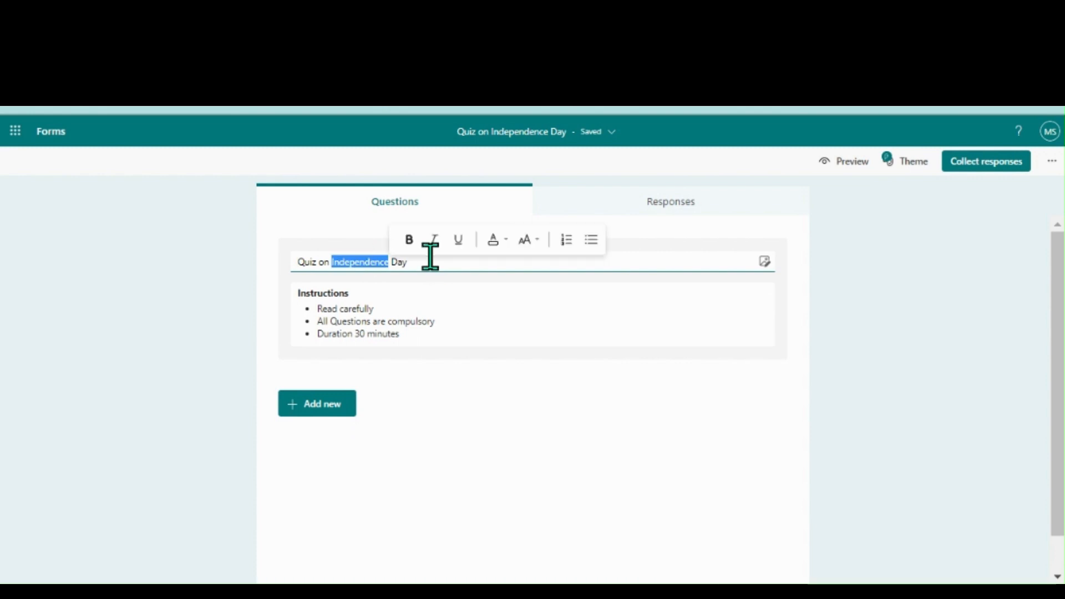
drag(408, 261, 291, 269)
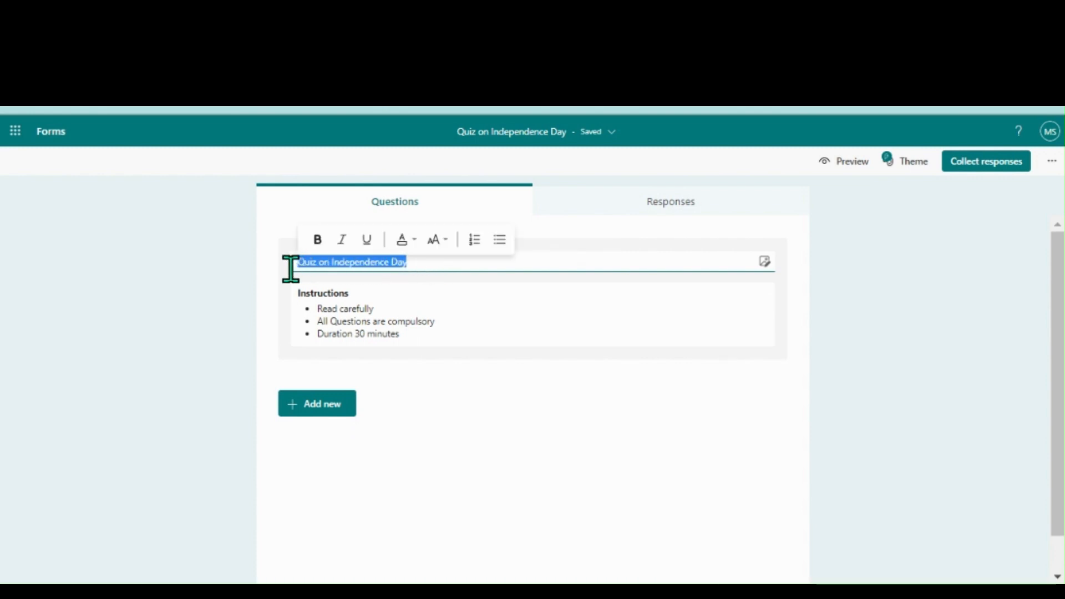
click(409, 245)
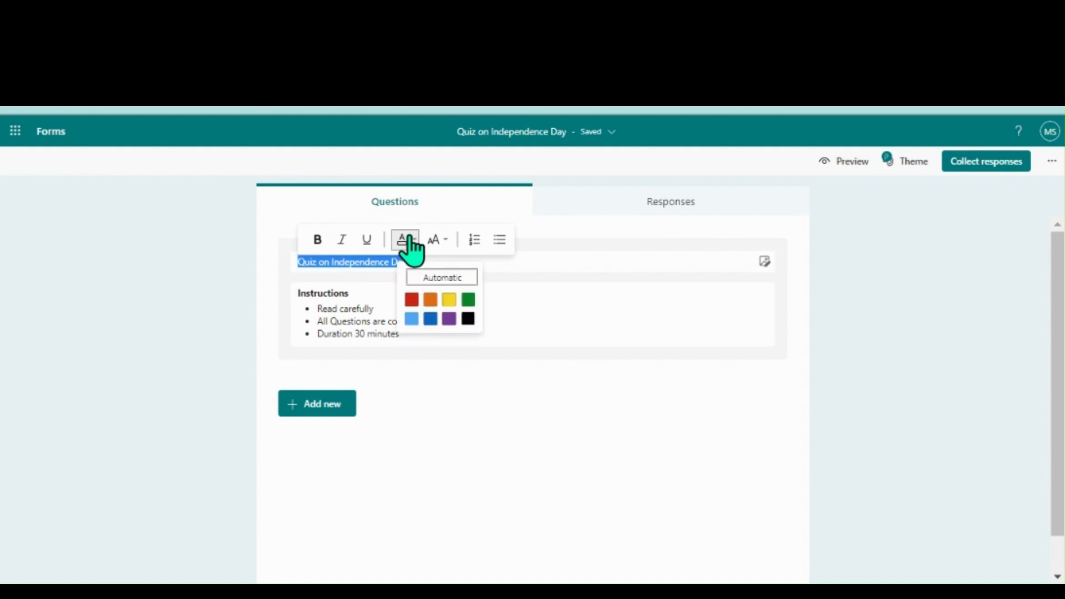
click(431, 301)
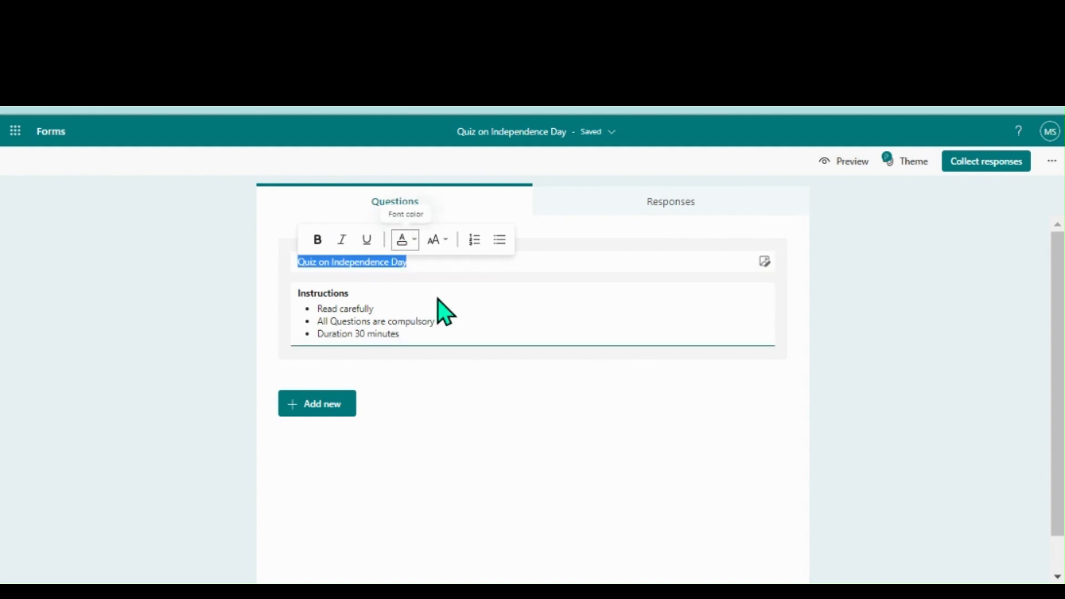
Start adding an image to the quiz title and search Bing images for "independence day".
click(765, 262)
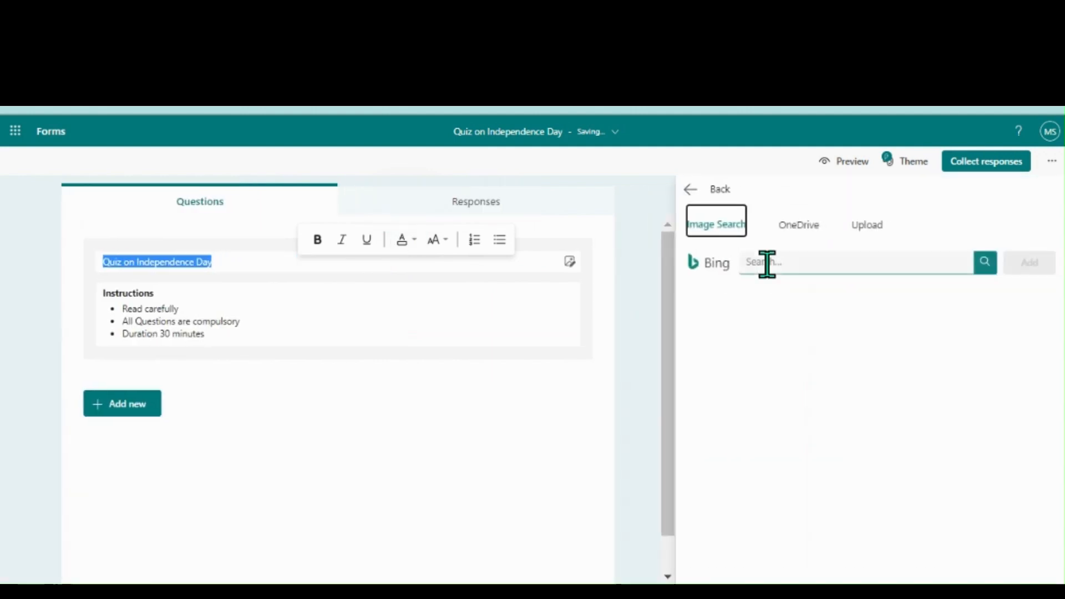
click(776, 261)
text(re)
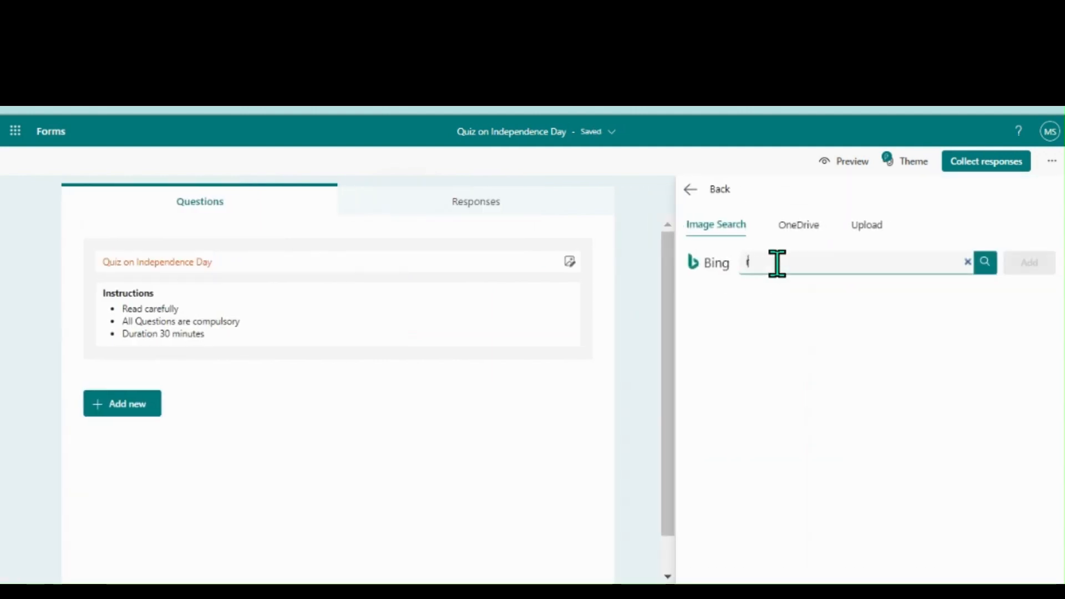
text(lated)
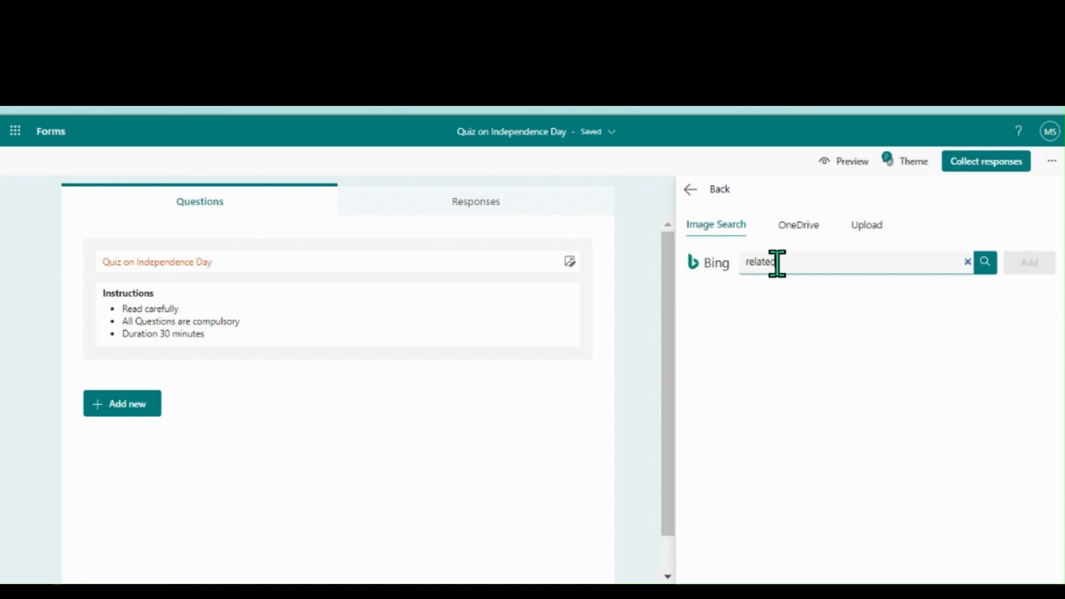
key(BackSpace)
key(BackSpace)
key(BackSpace)
key(BackSpace)
key(BackSpace)
key(BackSpace)
key(BackSpace)
text(independence day)
key(Return)
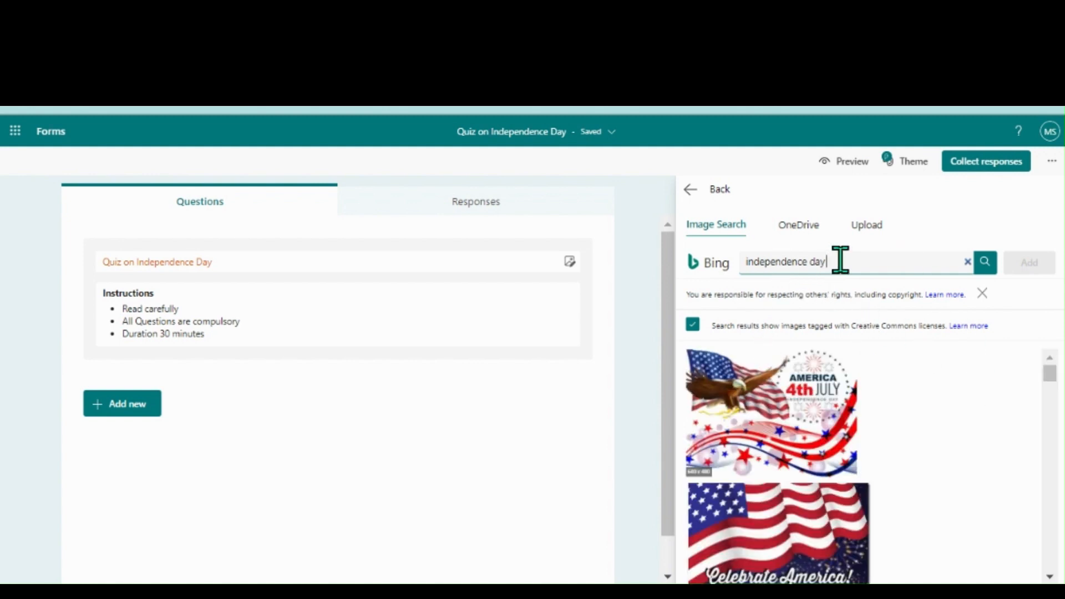
Refine the Bing image search to "independence day of India" and add the orange, white and green India skyline picture to the quiz title.
text(of india)
key(Return)
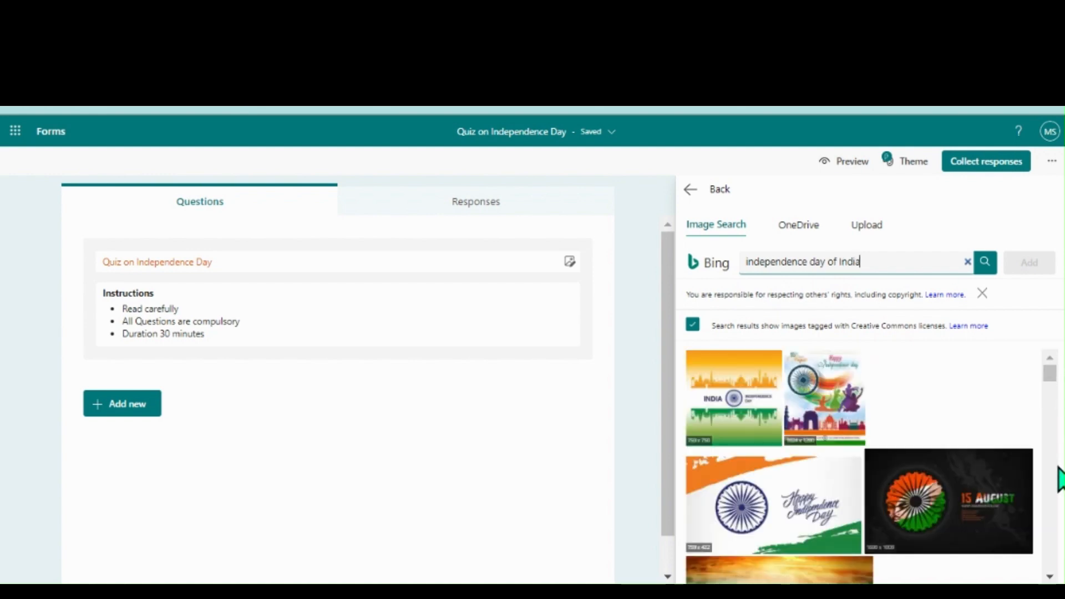
click(743, 441)
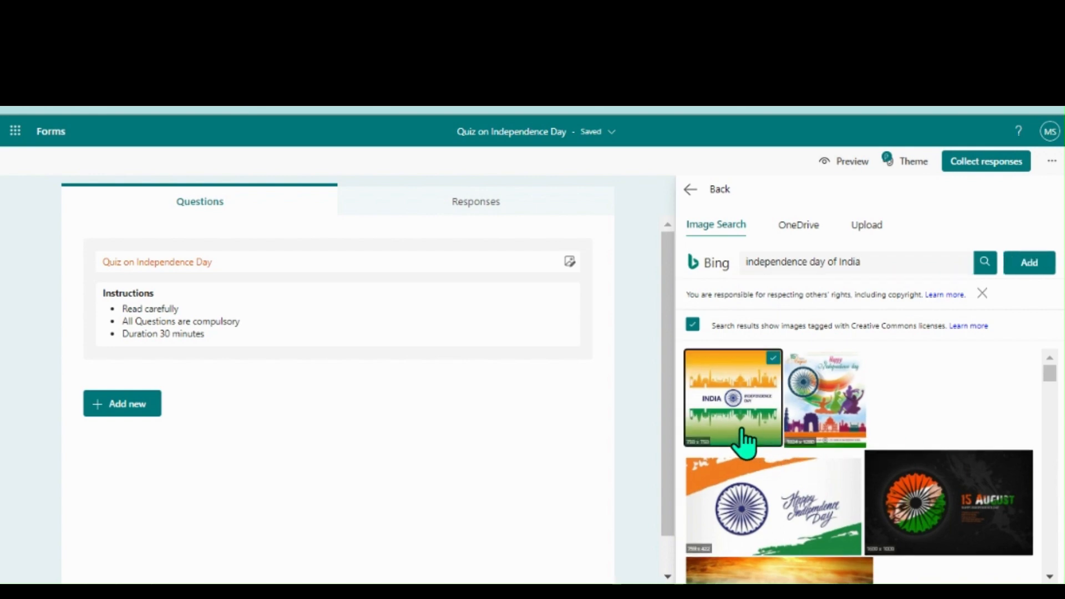
click(1023, 264)
mouse_move(326, 302)
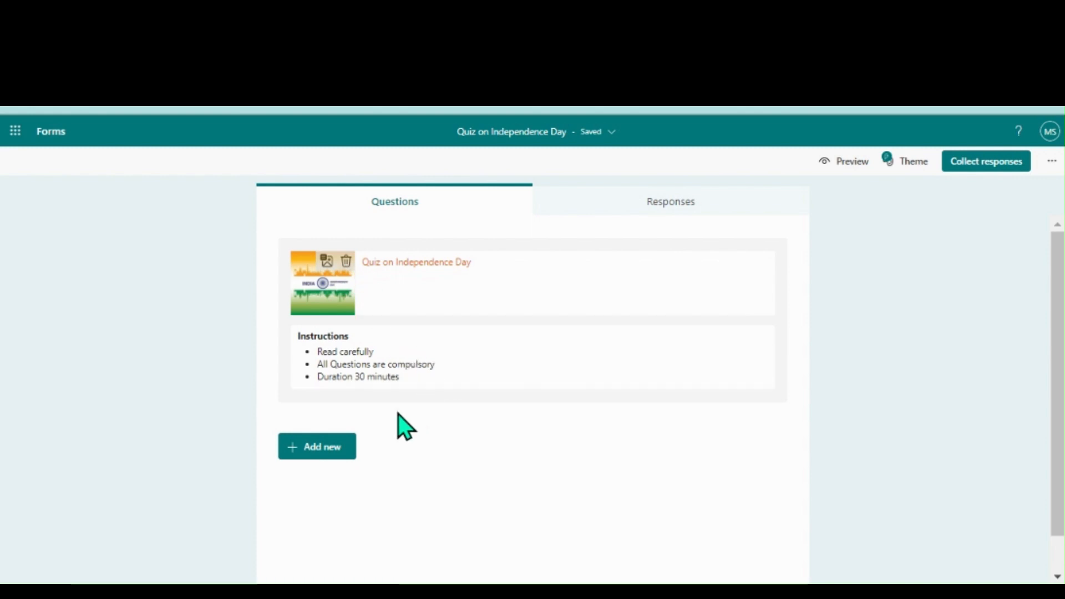
Add a Choice question reading "Who is known as the father of the nation(India)?".
click(321, 449)
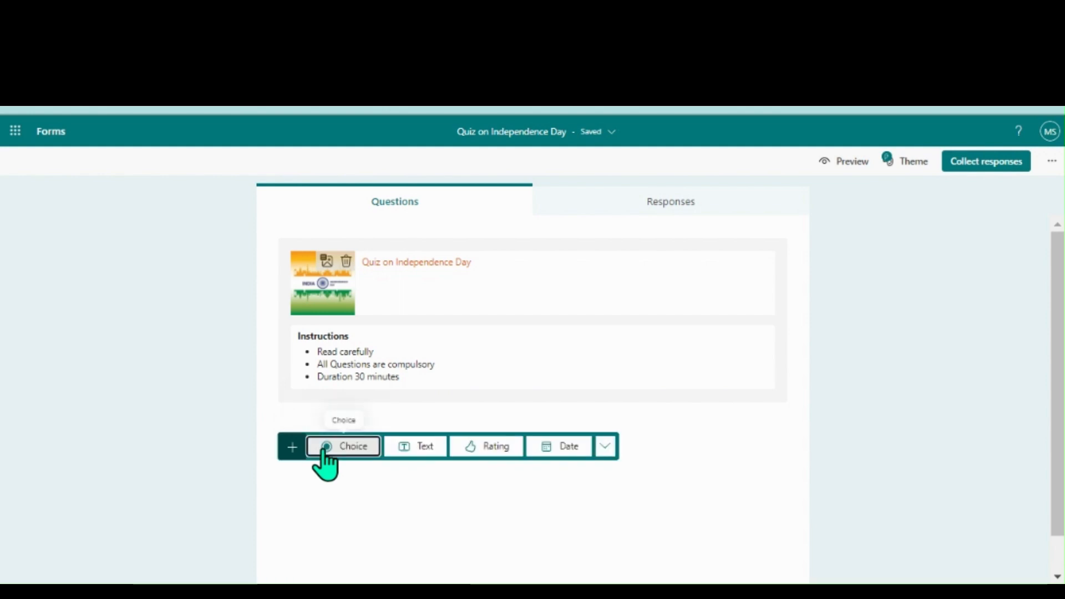
click(356, 448)
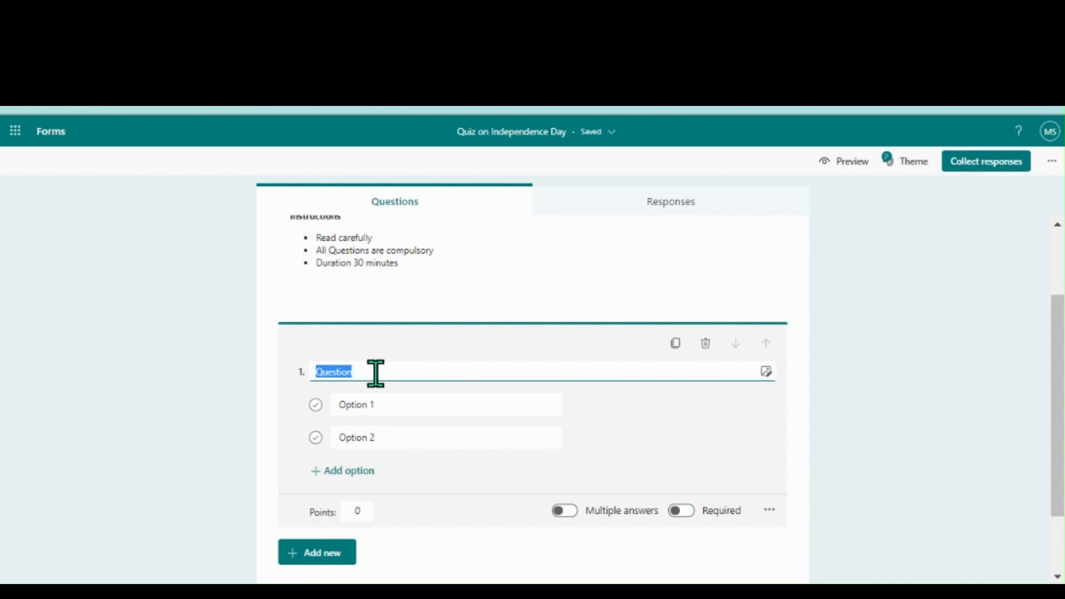
text(Who)
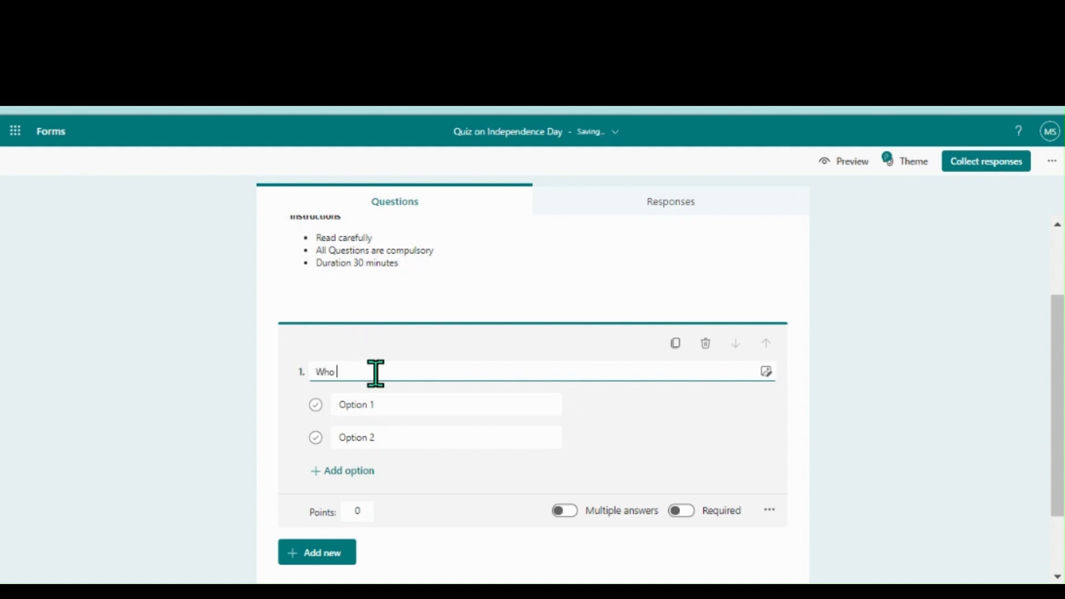
text(is the father of the nation(India))
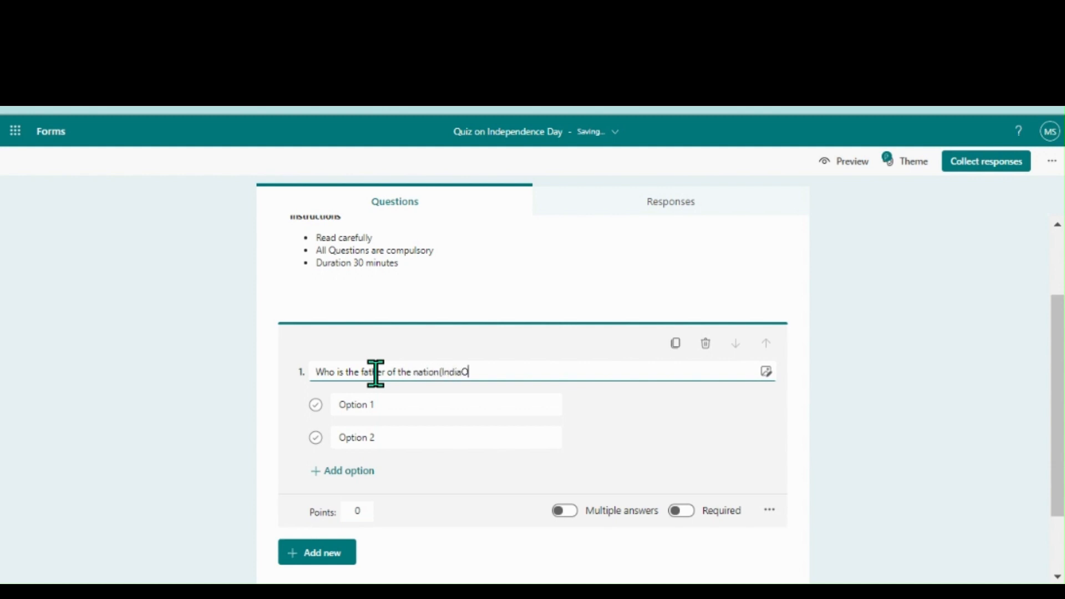
key(BackSpace)
click(347, 372)
text(known as)
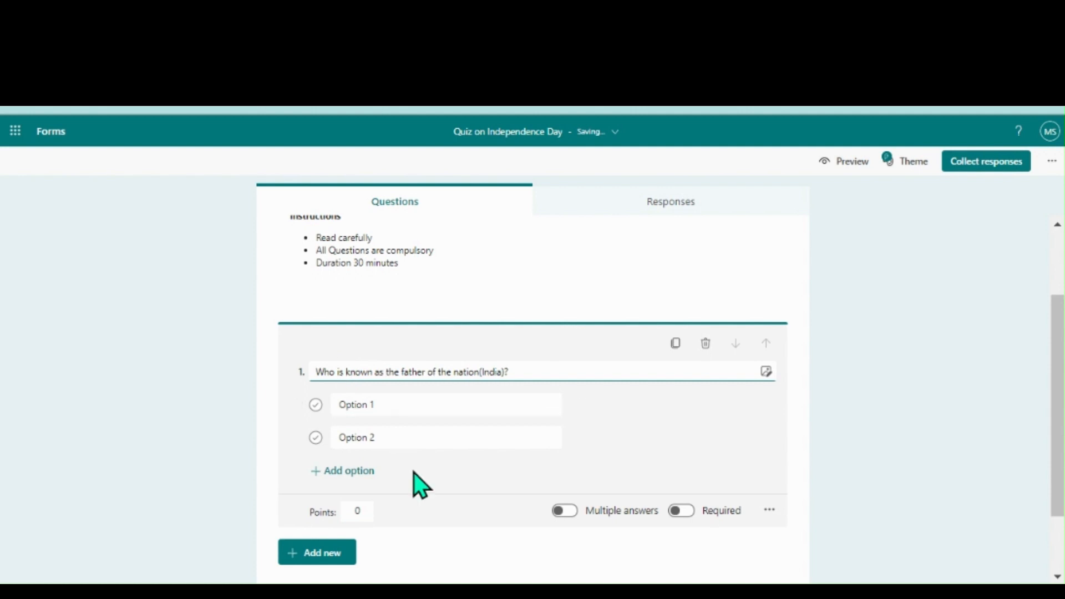
Enter "Nehru" and "Gandhi" as the options of question 1 and mark Gandhi as the correct answer.
click(388, 404)
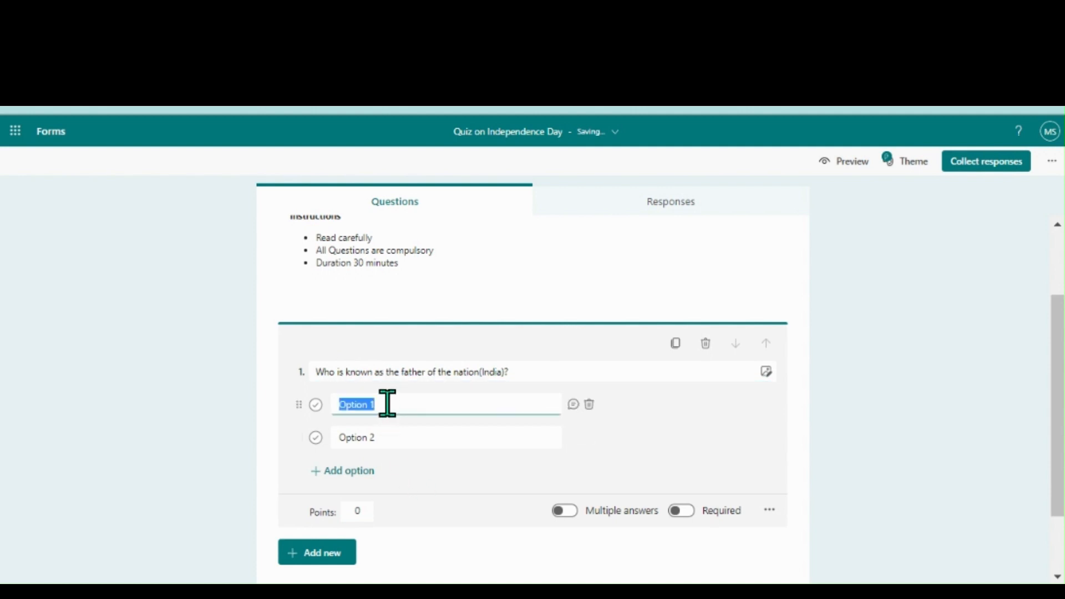
text(Nehru)
click(369, 438)
text(Gandhi)
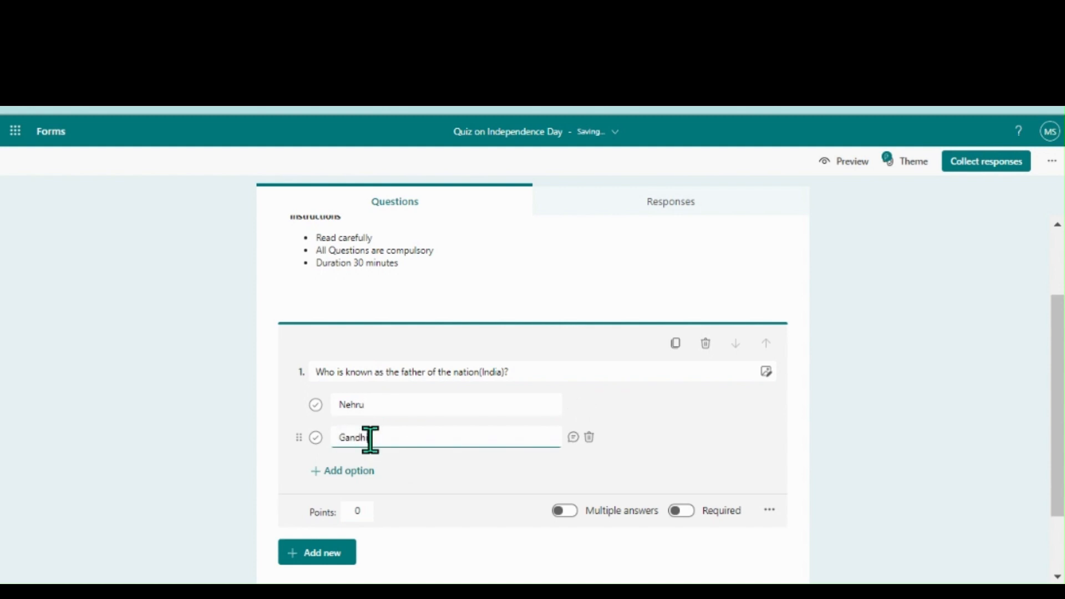
click(315, 439)
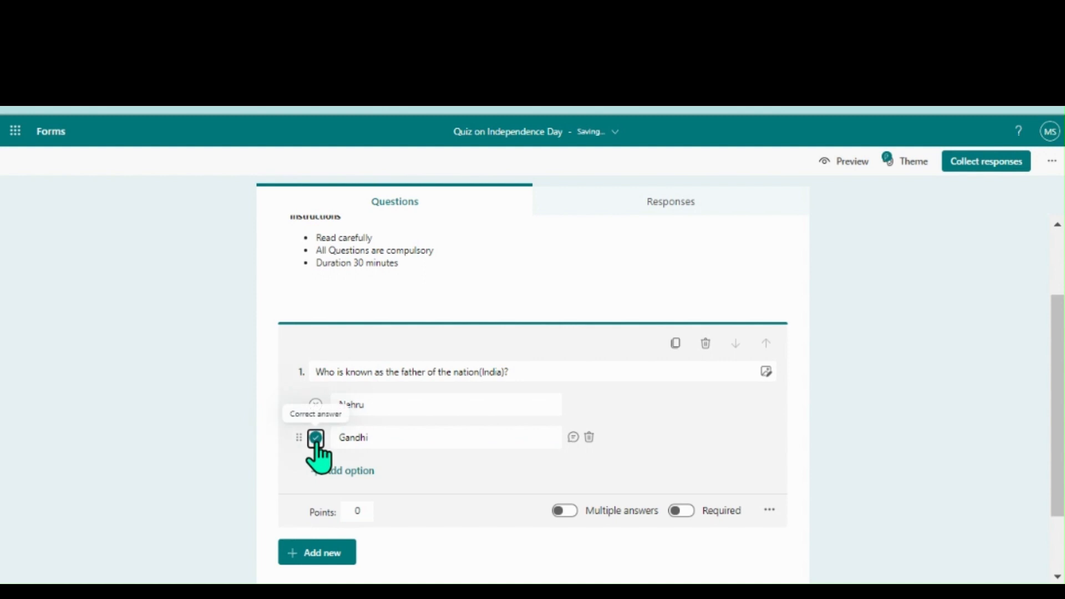
Add the message "Well answered!" for those who choose Gandhi and set question 1 to 1 point.
click(574, 438)
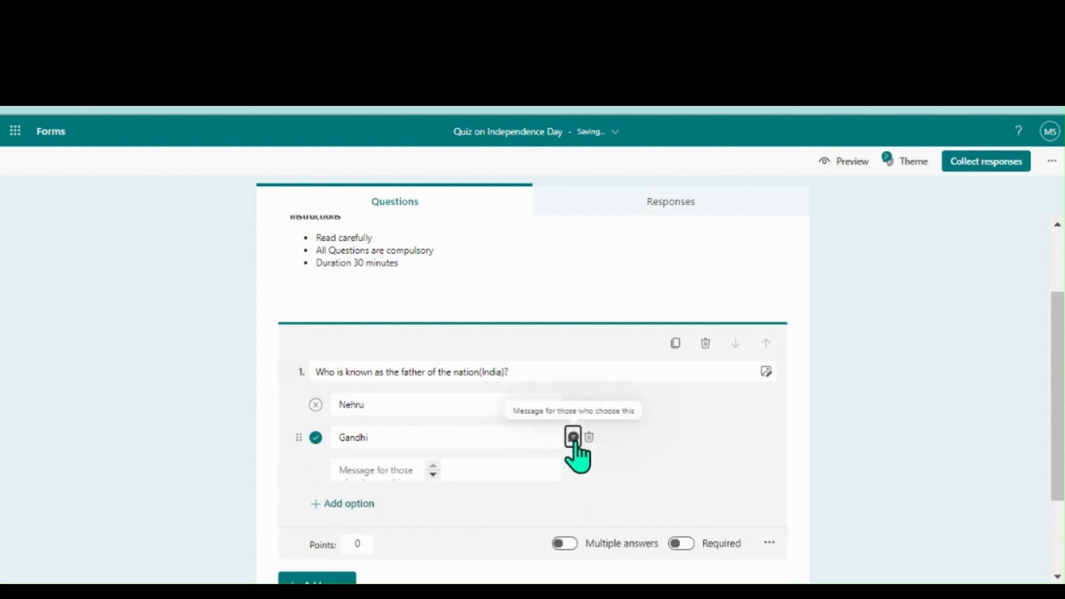
click(376, 468)
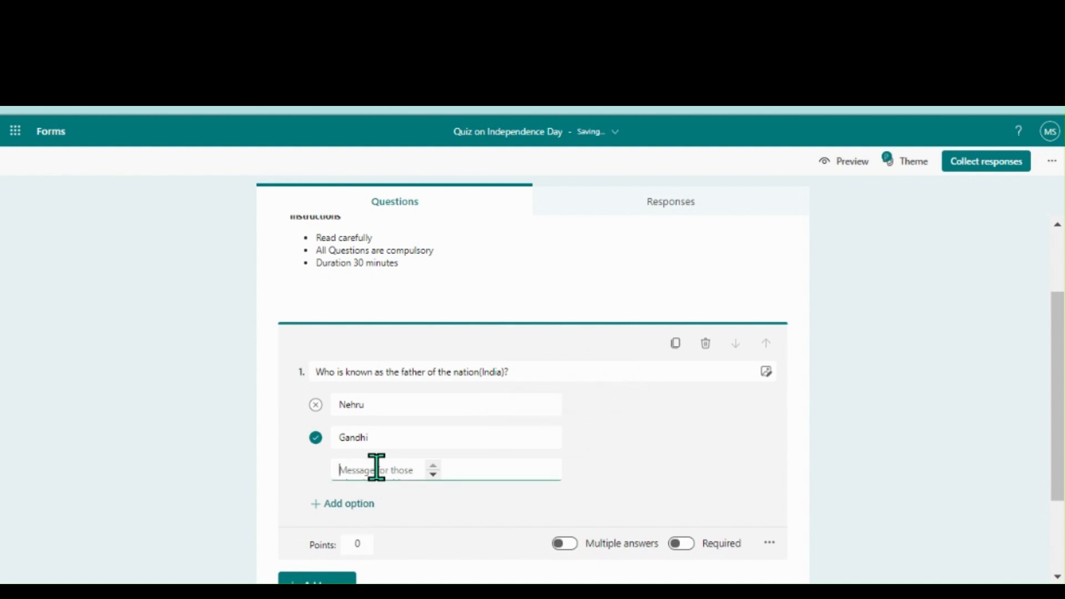
text(Well answered)
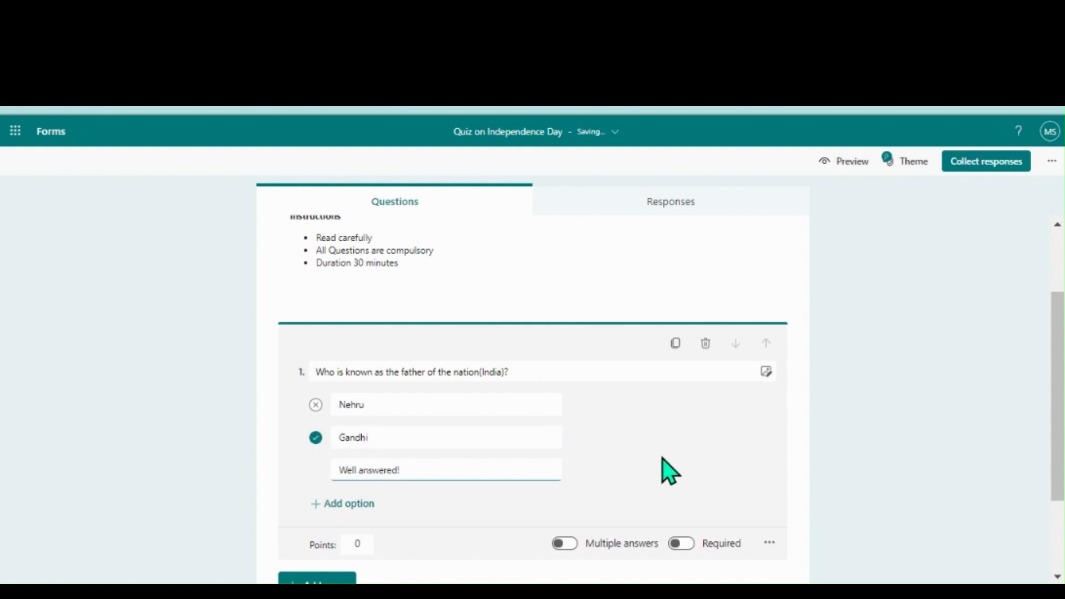
text(!)
click(359, 544)
text(1)
Add a Text question reading "Who is the first Prime Minister of India?" as question 2.
click(1056, 509)
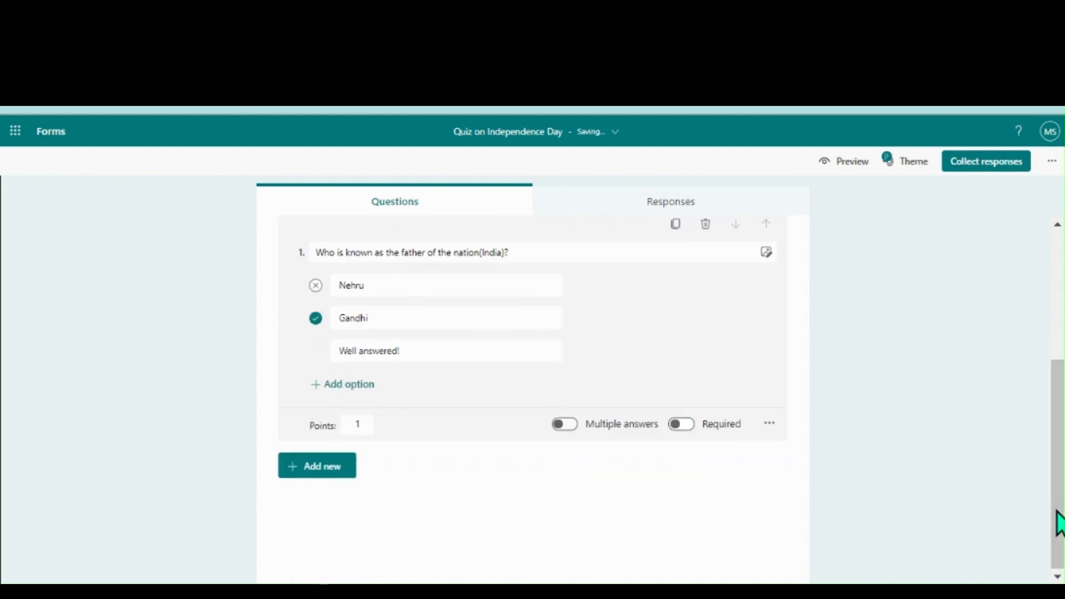
click(343, 466)
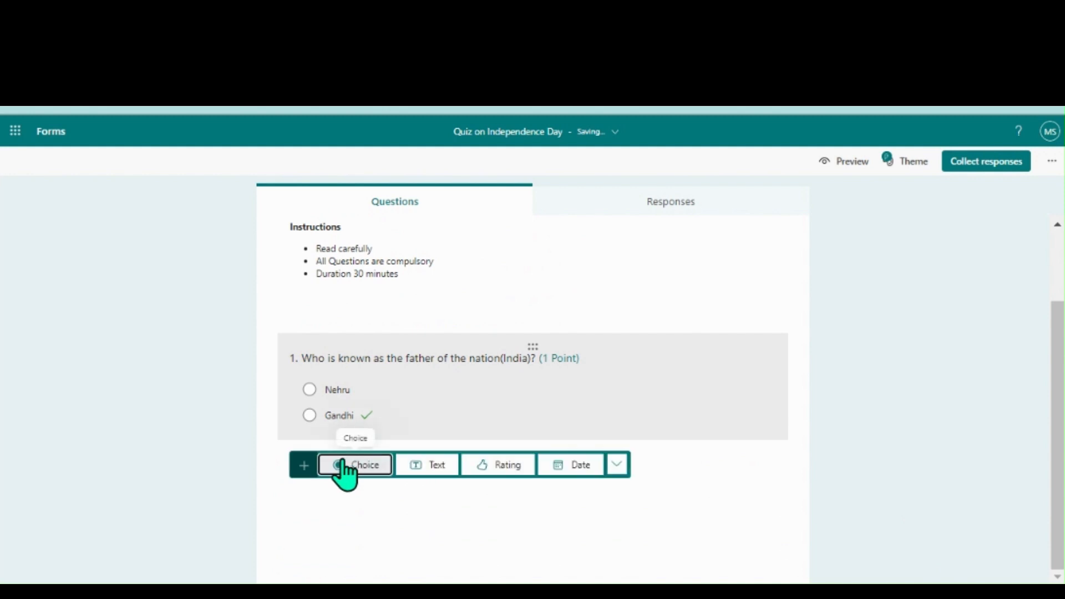
click(431, 466)
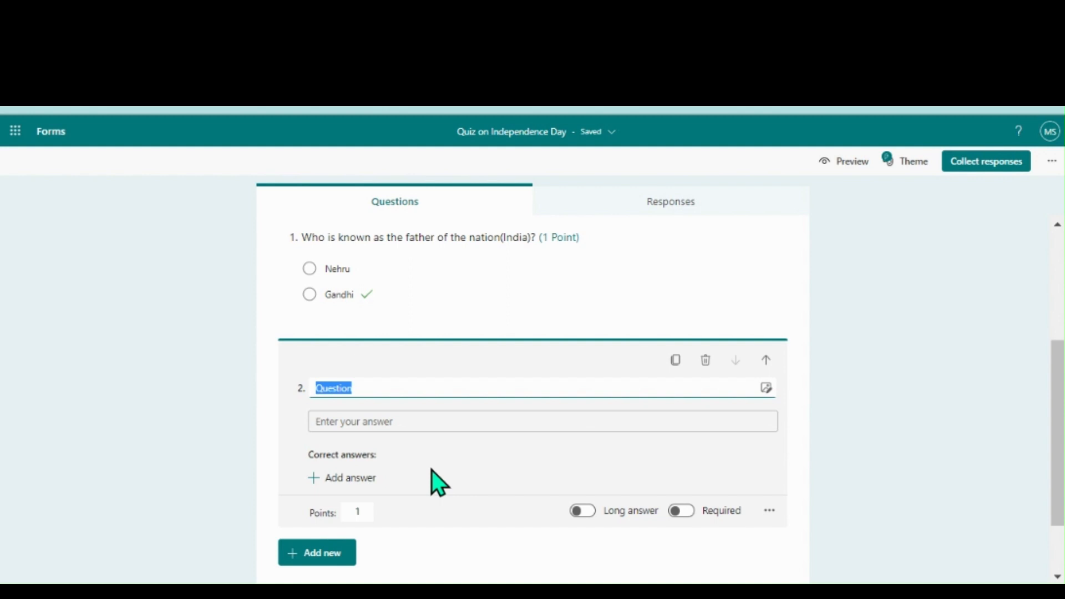
text(Who is)
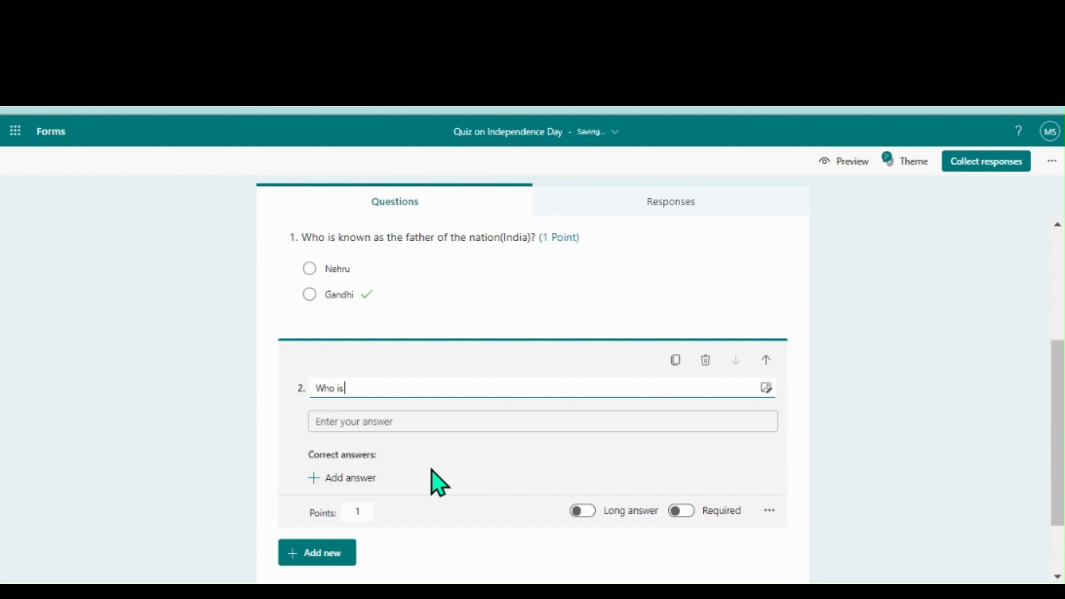
text( the first prime)
key(BackSpace)
key(BackSpace)
key(BackSpace)
key(BackSpace)
key(BackSpace)
text(Prime Minister)
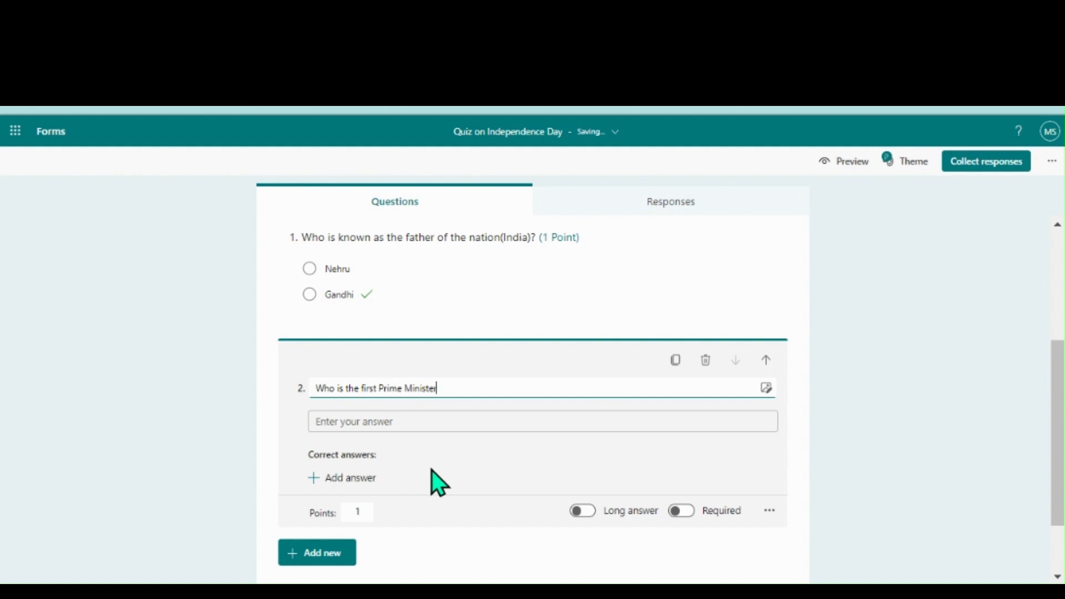
text( of India?)
Enter "Pandit Jawahar Lal Nehru" as the correct answer to question 2.
click(330, 420)
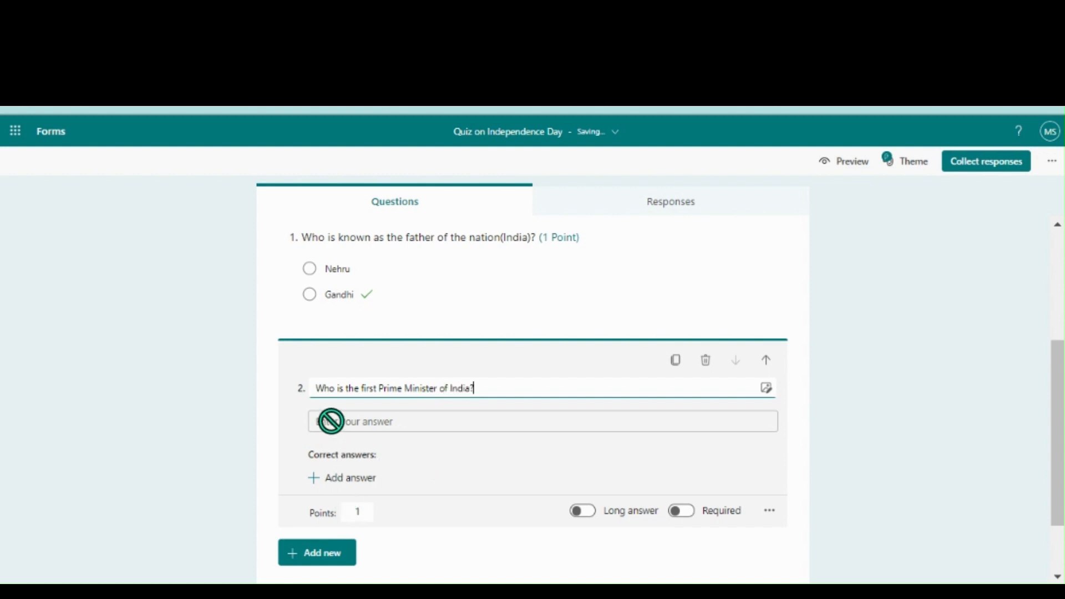
click(340, 480)
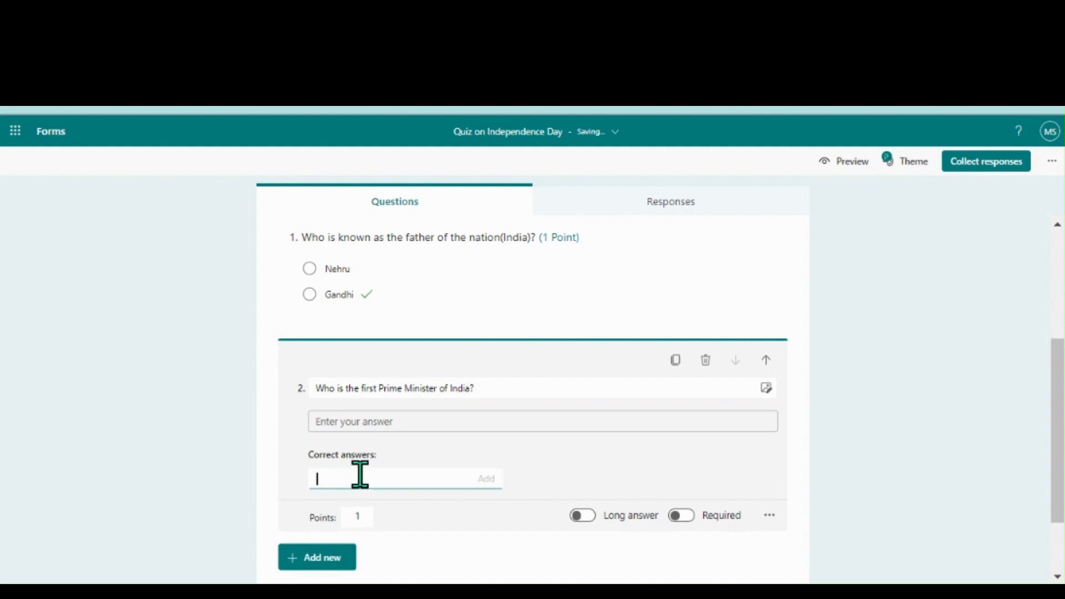
text(Pand)
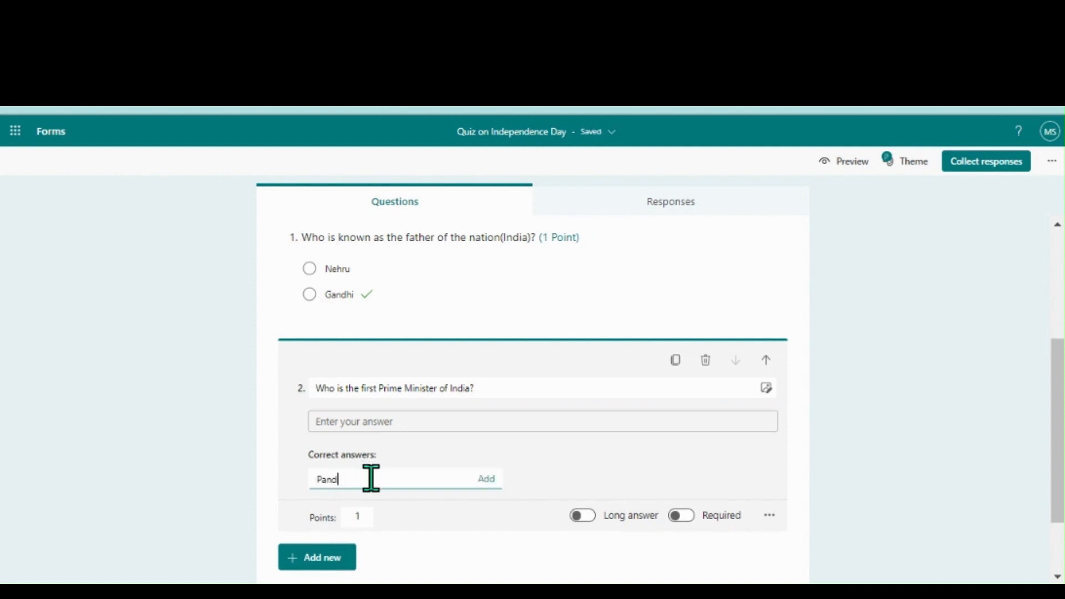
text(it Jawahar Lal Nehru)
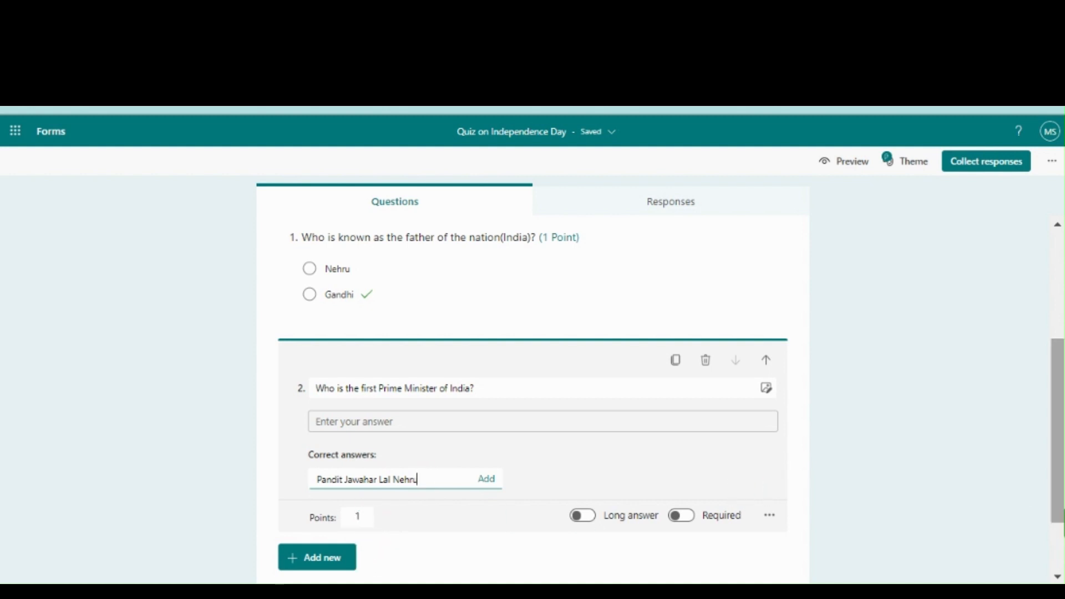
Add a Text question reading "Describe the Quit India Movement." as question 3.
drag(1056, 496, 1057, 546)
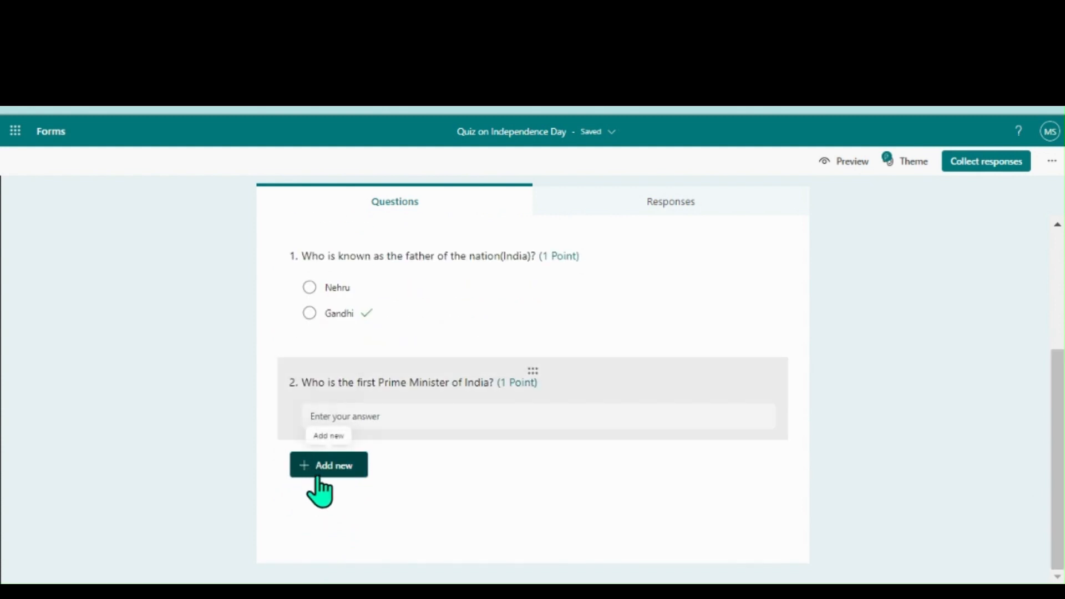
click(328, 466)
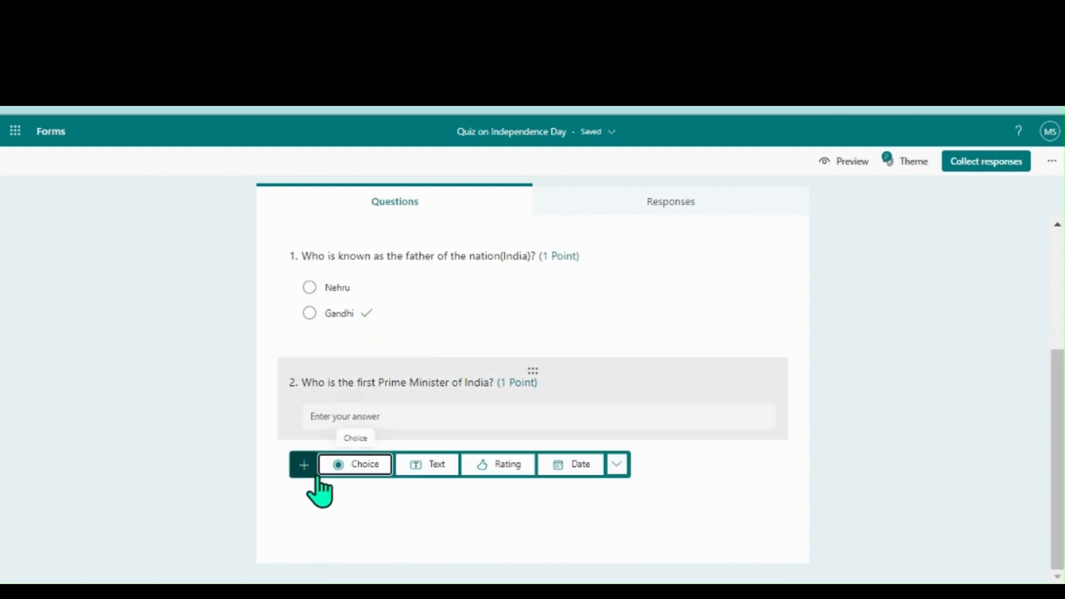
click(432, 466)
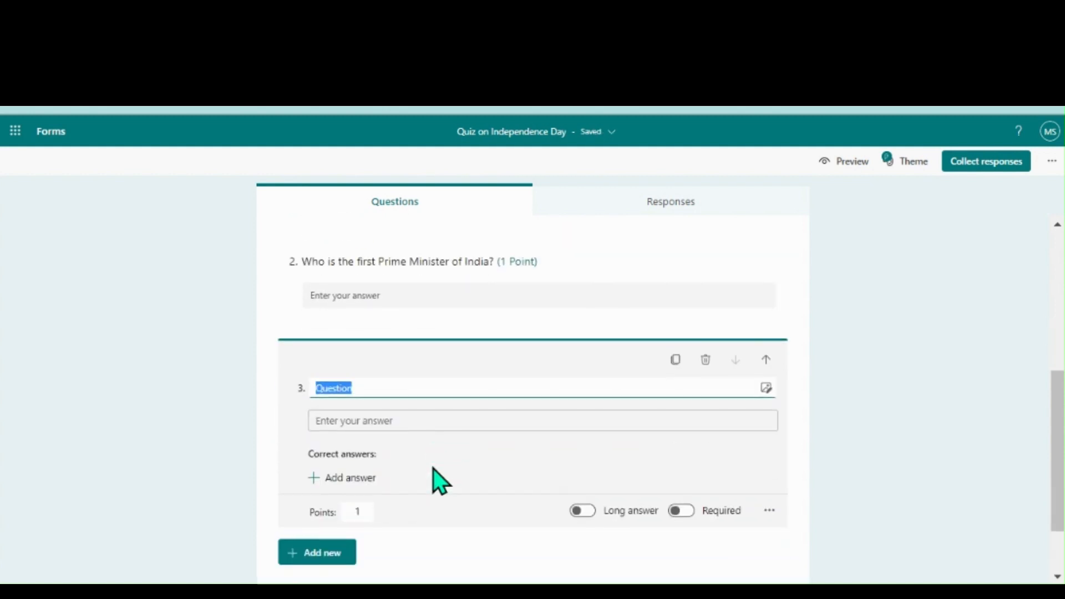
text(Describe the)
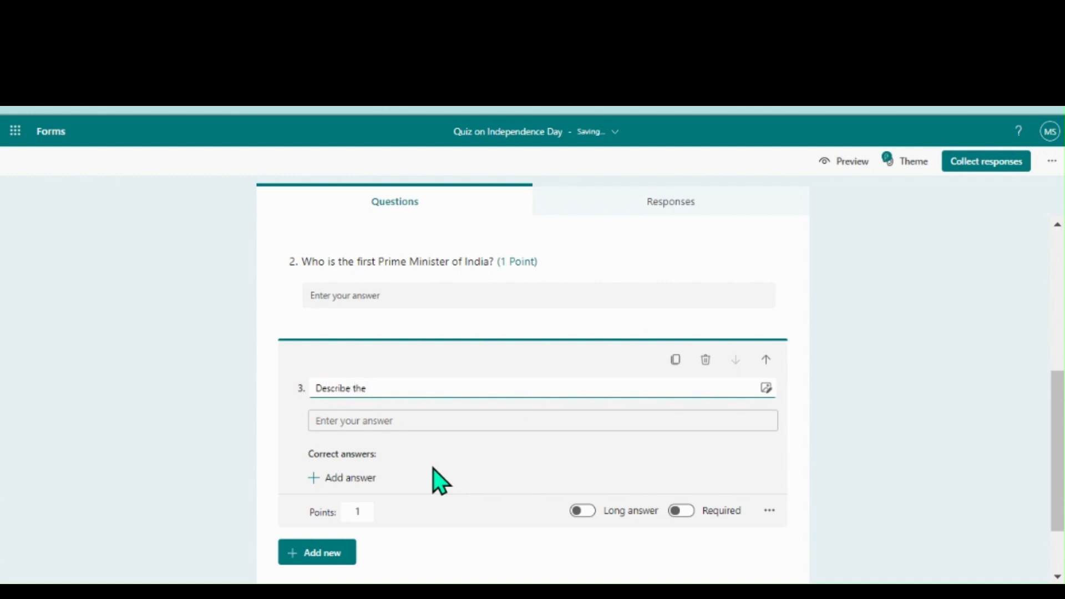
text( Quit India Movement.)
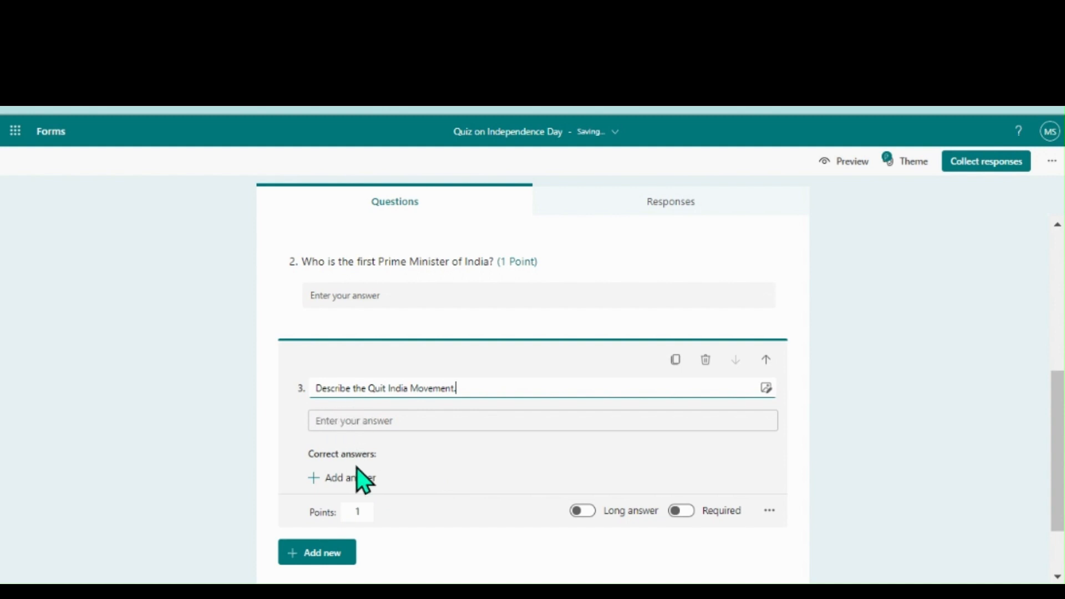
Set question 3 to 3 points and enable a long answer for it.
click(359, 509)
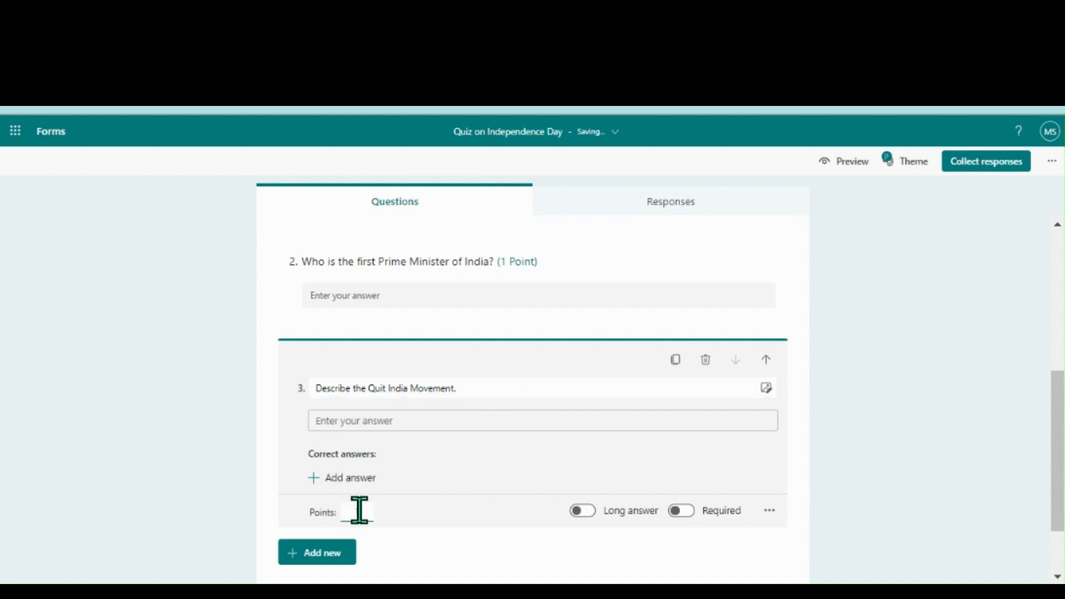
text(3)
click(580, 510)
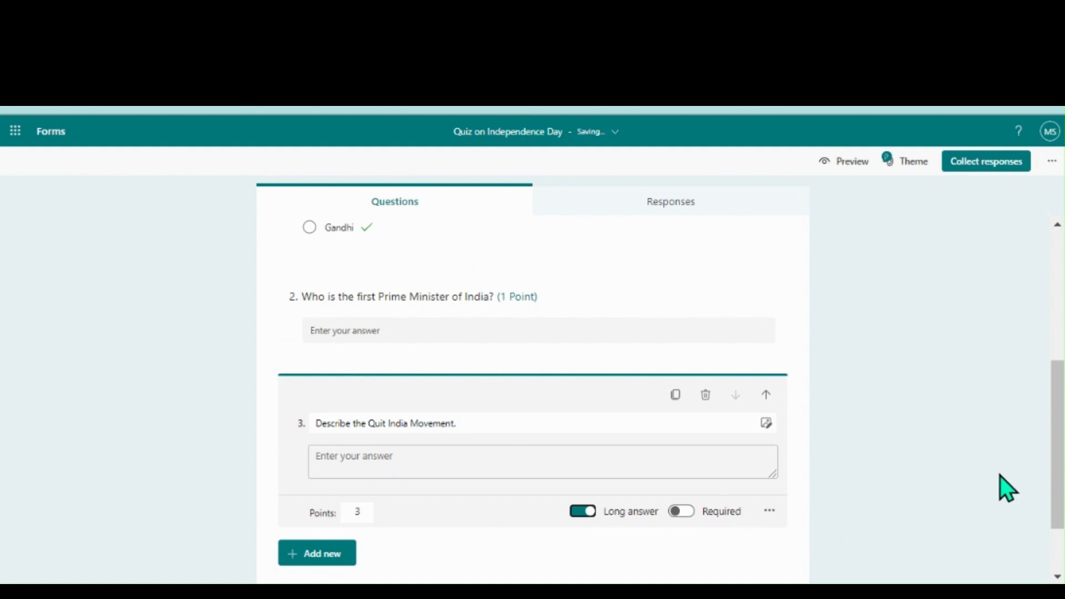
Add a Rating question as question 4 and set its symbol to Smile face.
click(1059, 574)
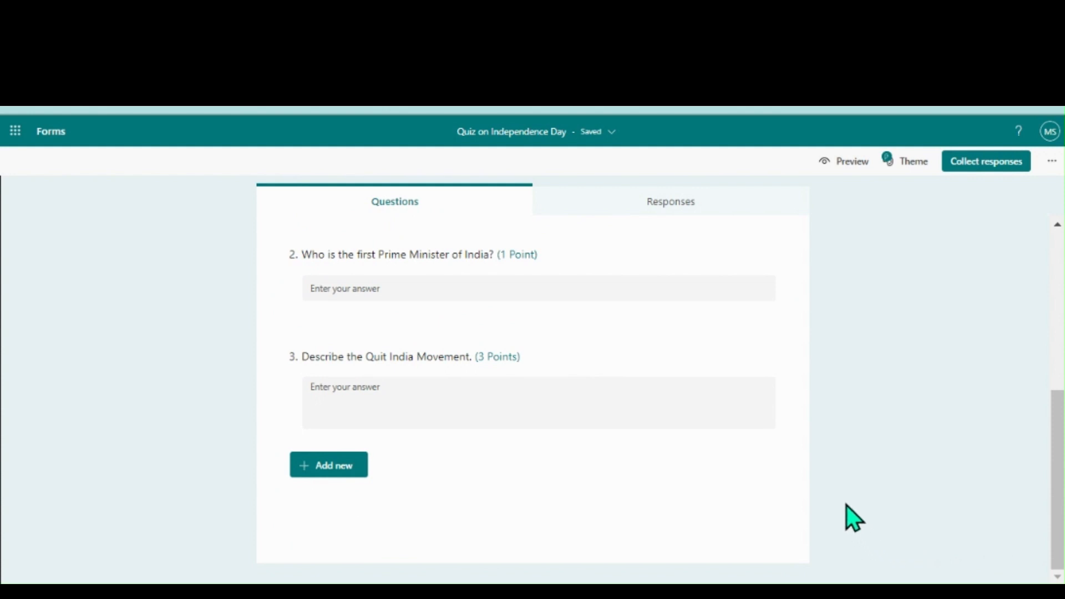
click(319, 469)
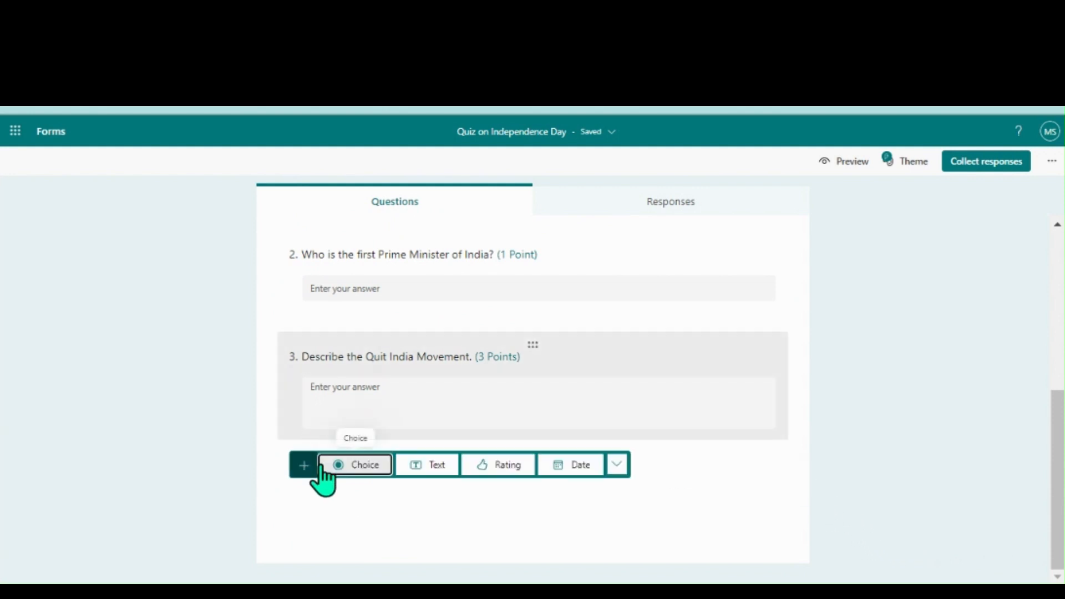
click(498, 469)
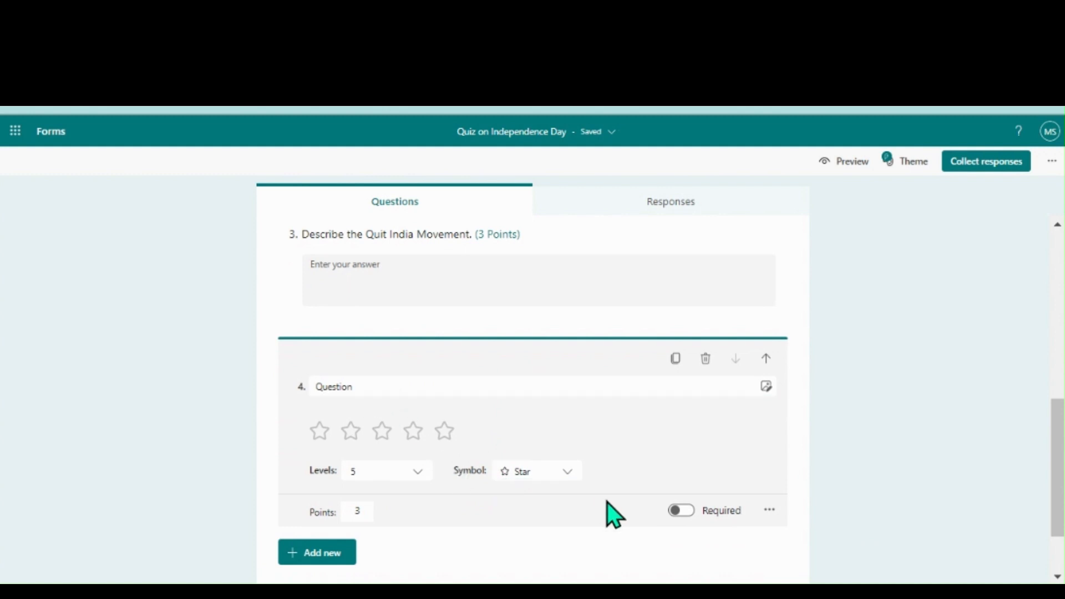
click(567, 471)
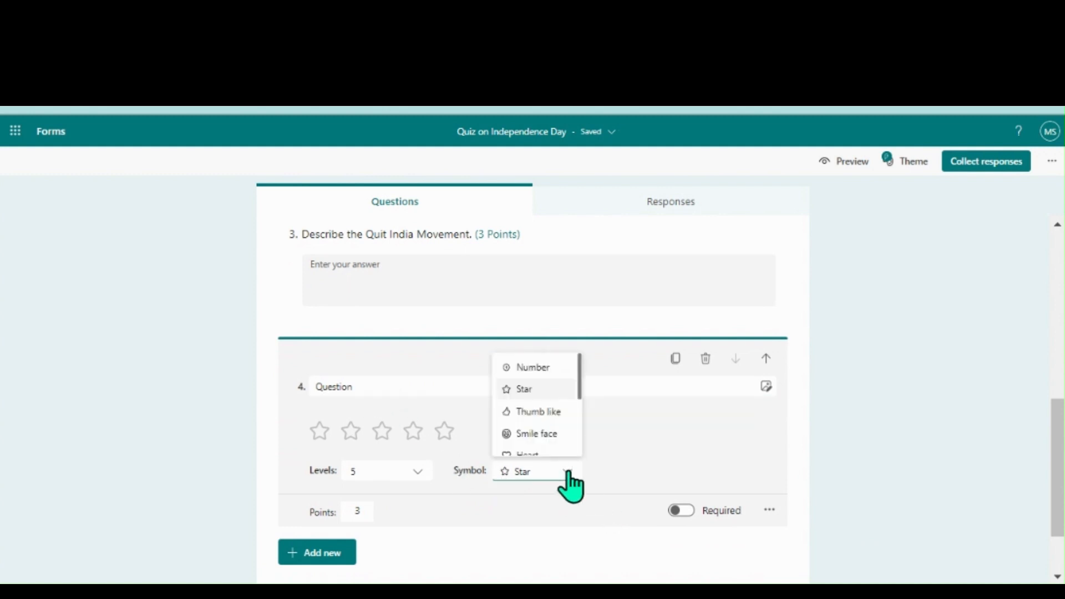
click(556, 435)
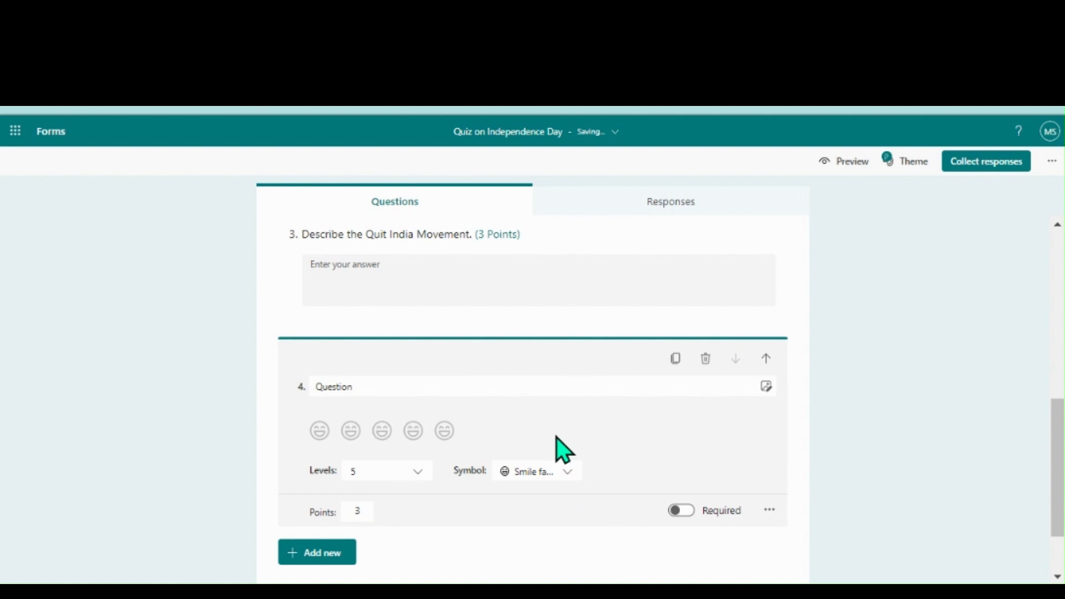
Enter "Give your feedback about assembly on Incredible India?" as the text of question 4.
click(407, 387)
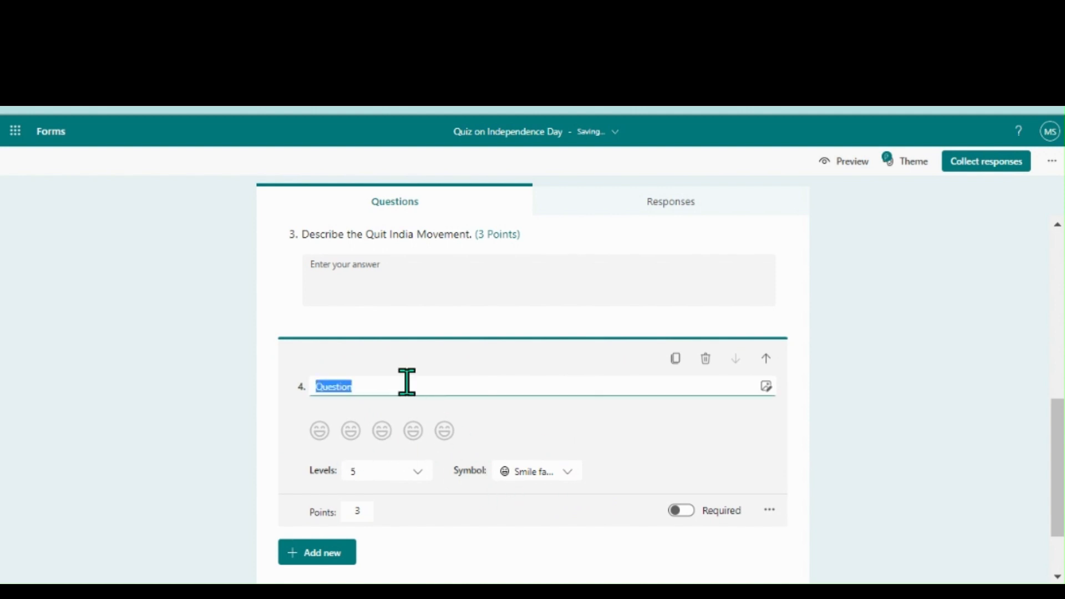
text(Give your)
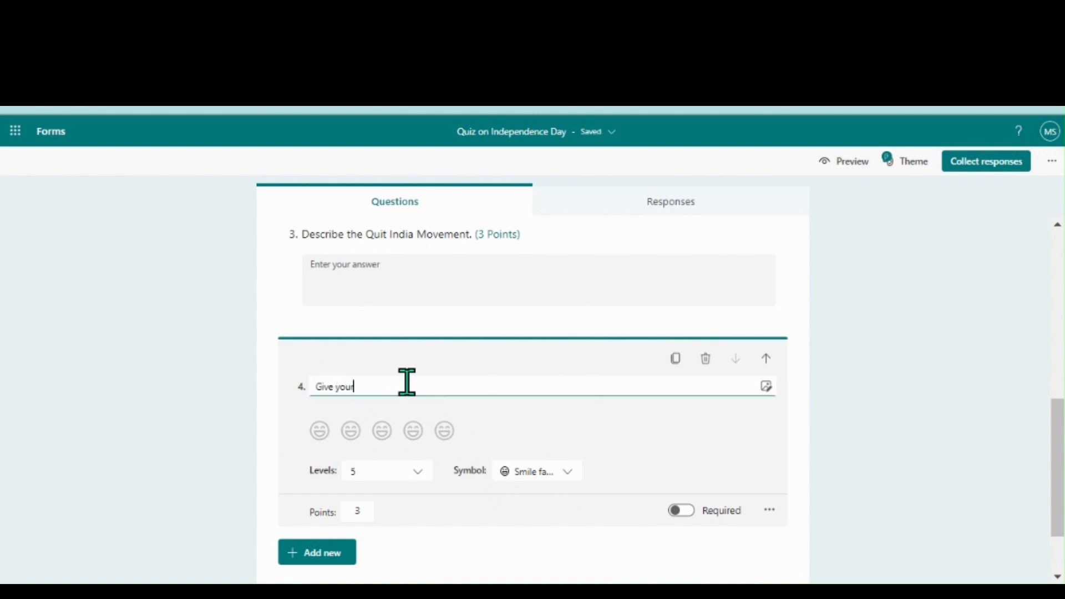
text( feedback about assembly oin)
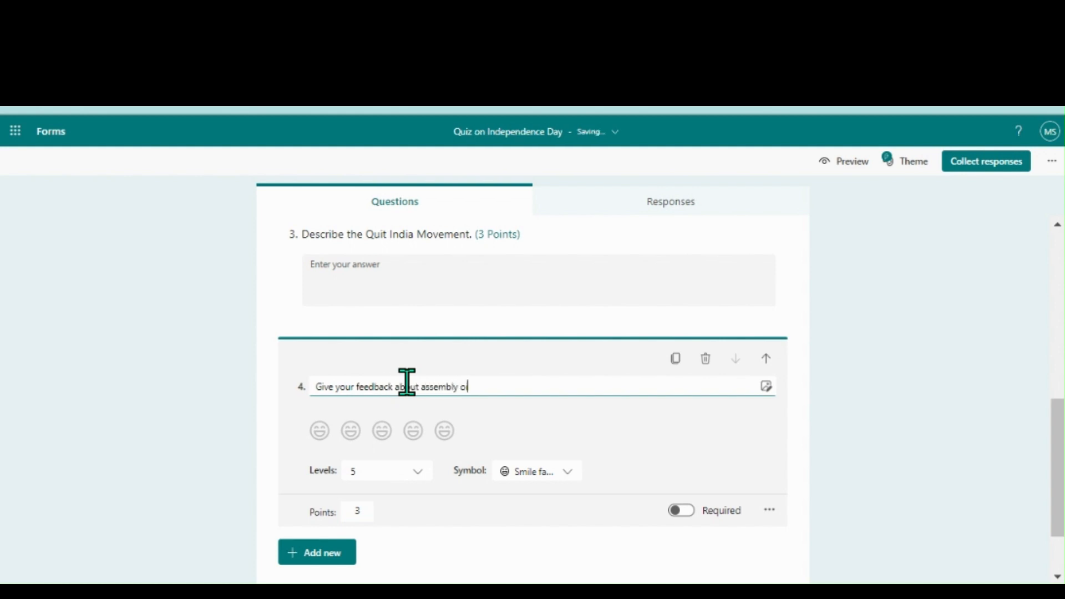
key(BackSpace)
key(BackSpace)
key(BackSpace)
text(n Incredit)
text(le India?)
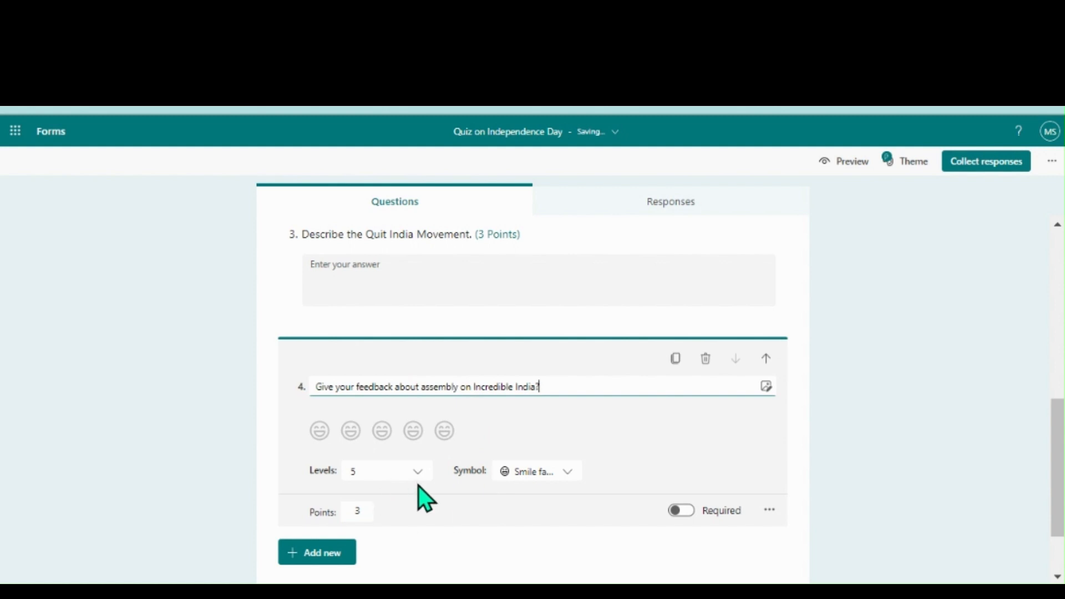
Set question 4 to 0 points and make it required.
click(364, 510)
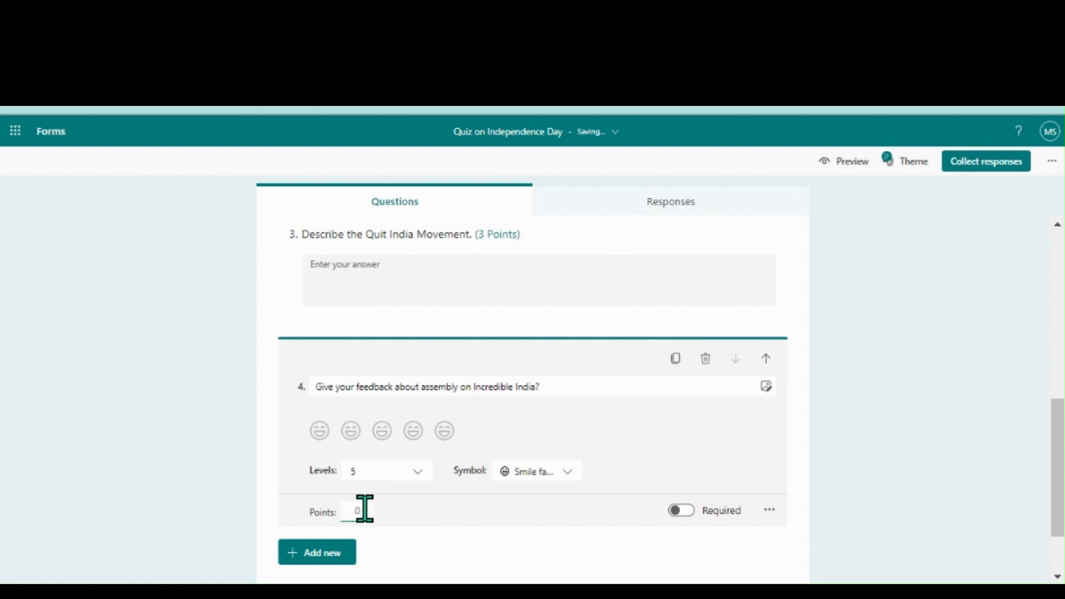
click(444, 514)
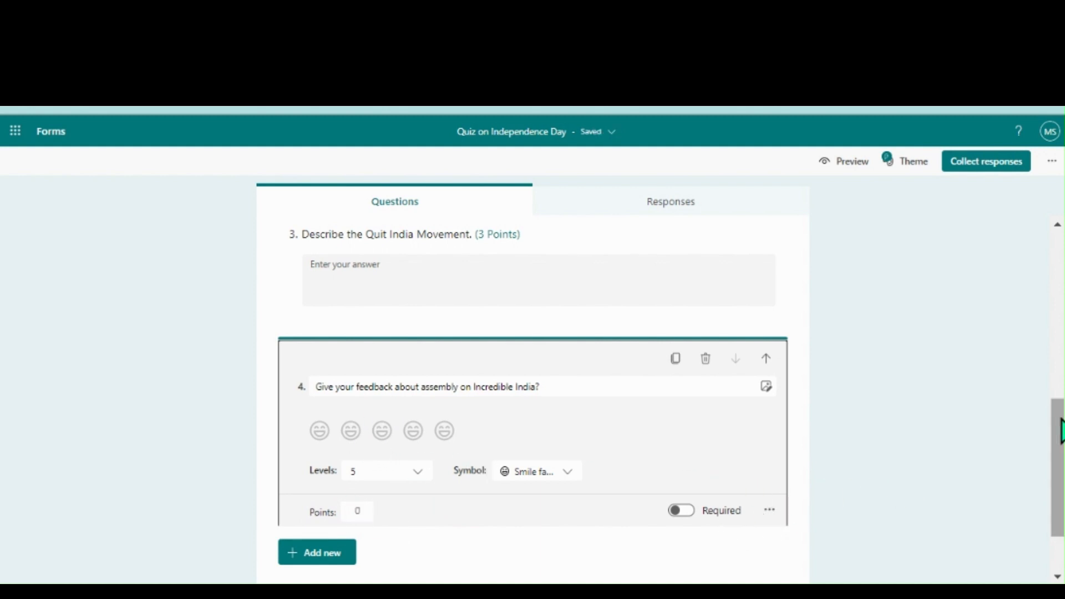
drag(1055, 421, 1052, 467)
click(940, 487)
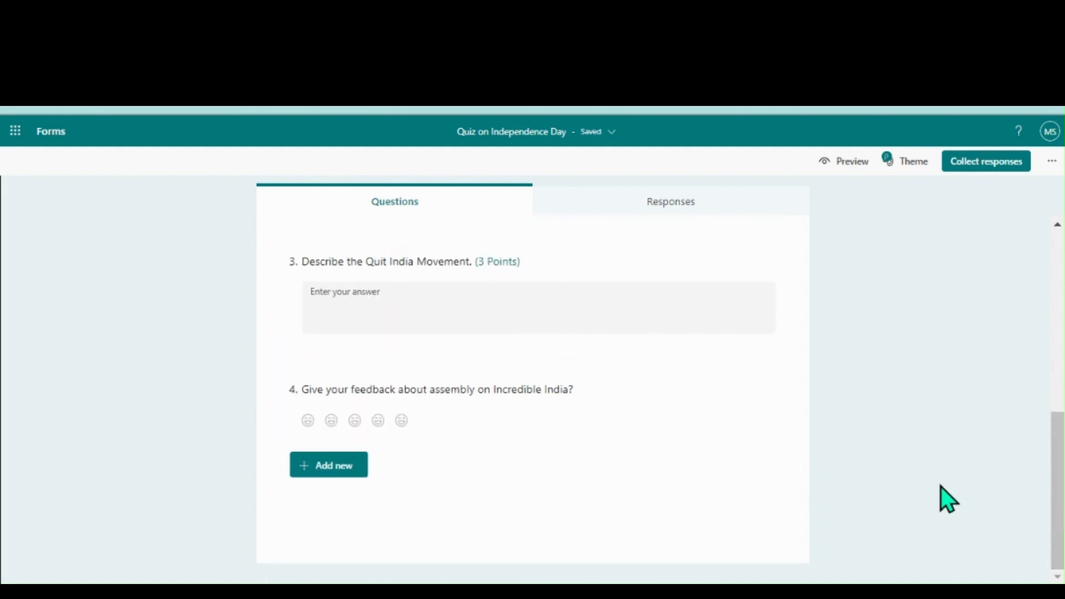
click(567, 410)
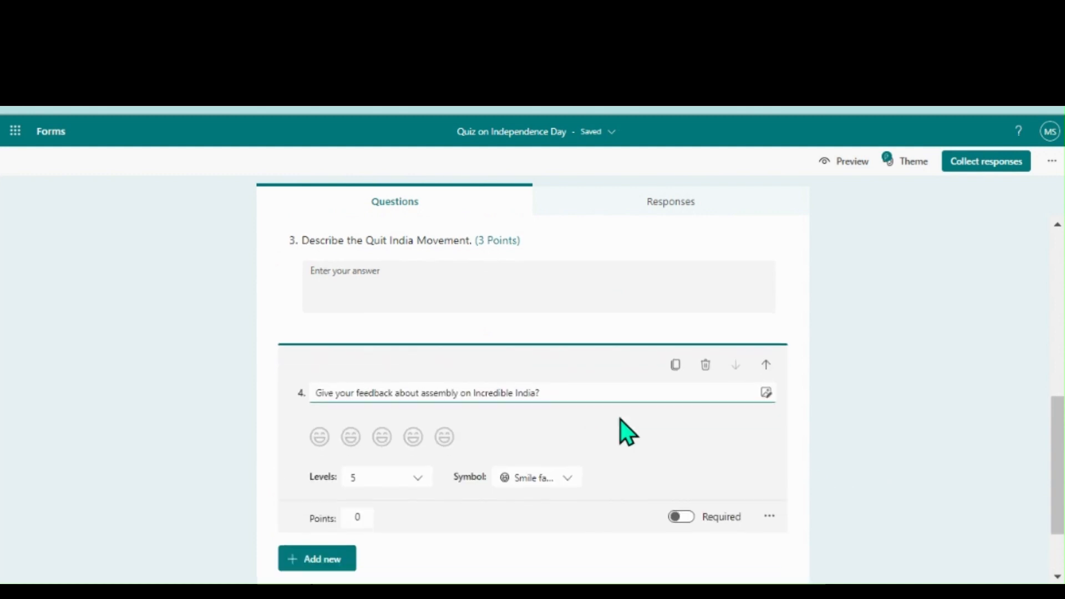
click(683, 512)
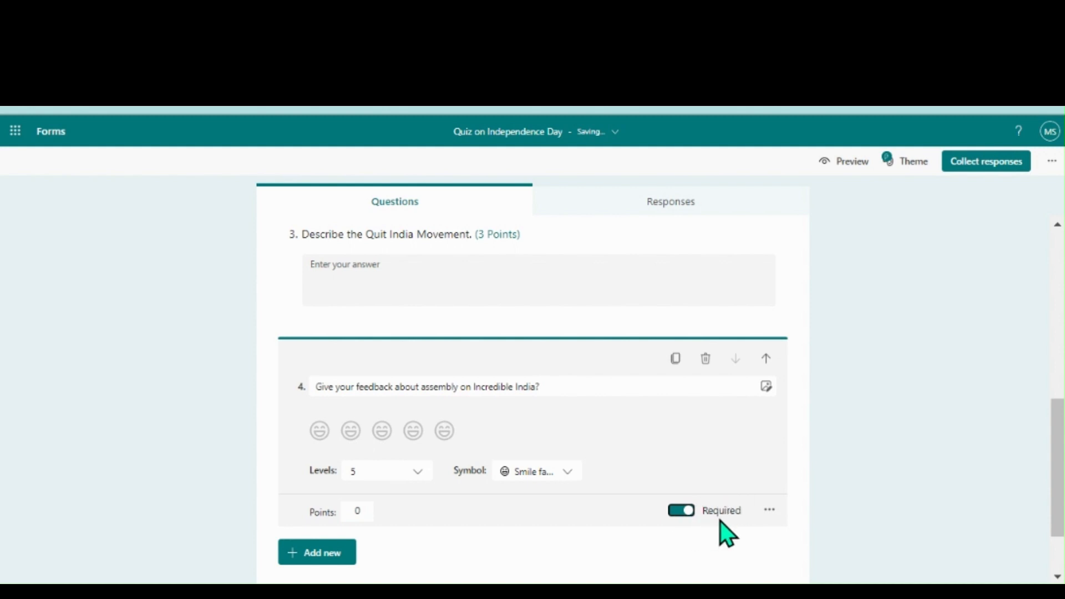
Preview the quiz in the computer layout and in the mobile layout through to the end of the form.
click(837, 166)
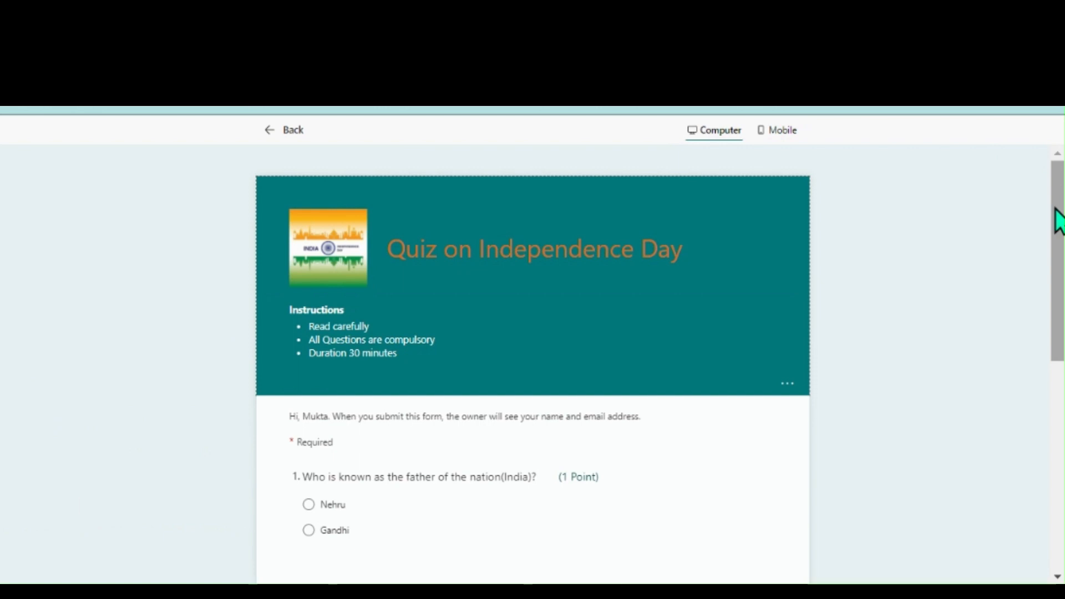
drag(1055, 209, 1034, 302)
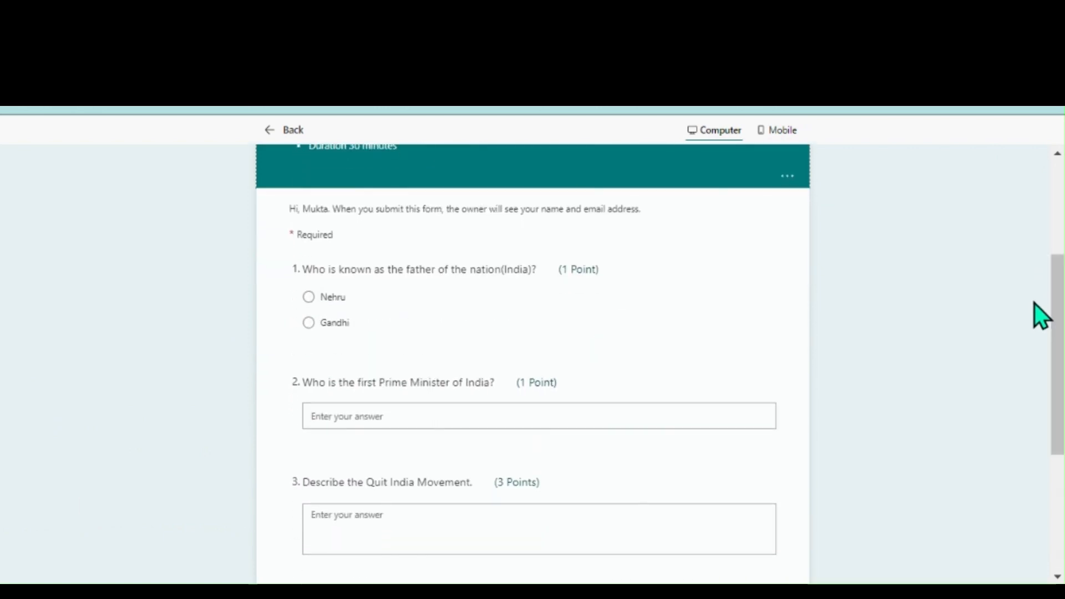
click(1057, 196)
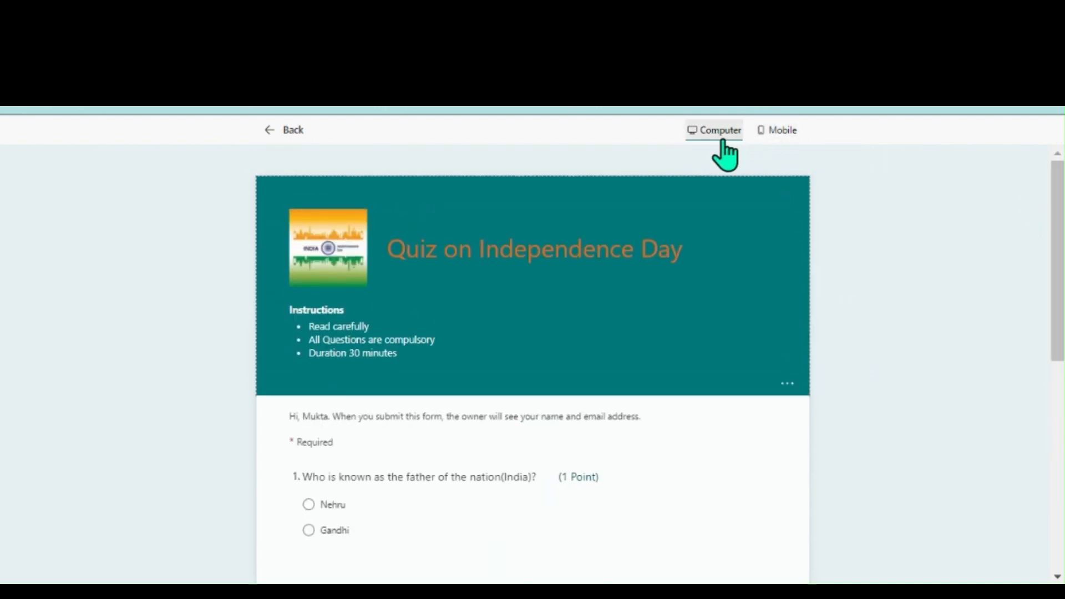
click(781, 131)
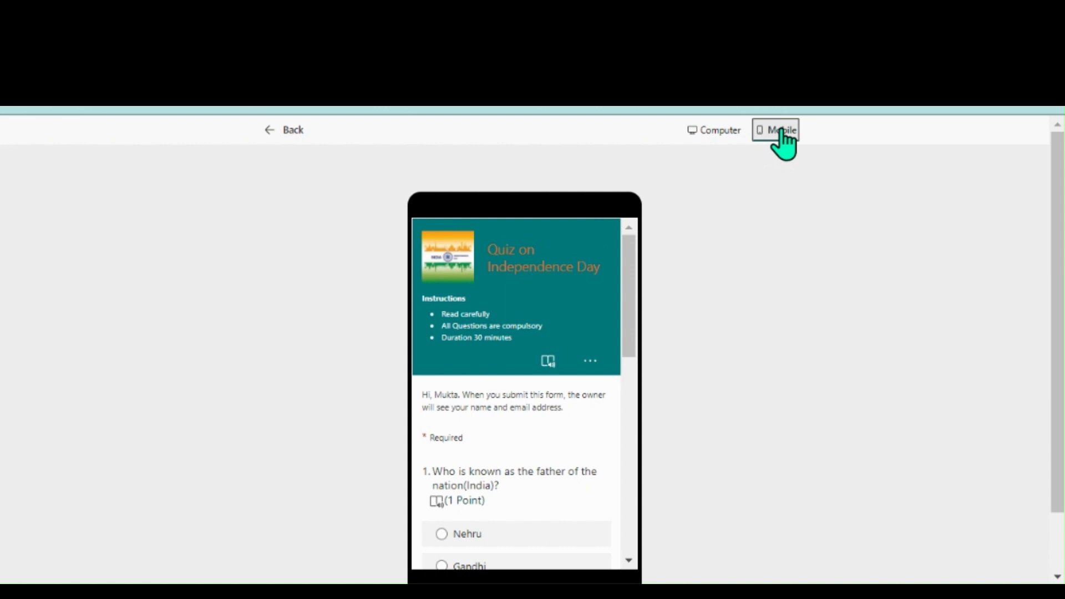
scroll(626, 502, down, 5)
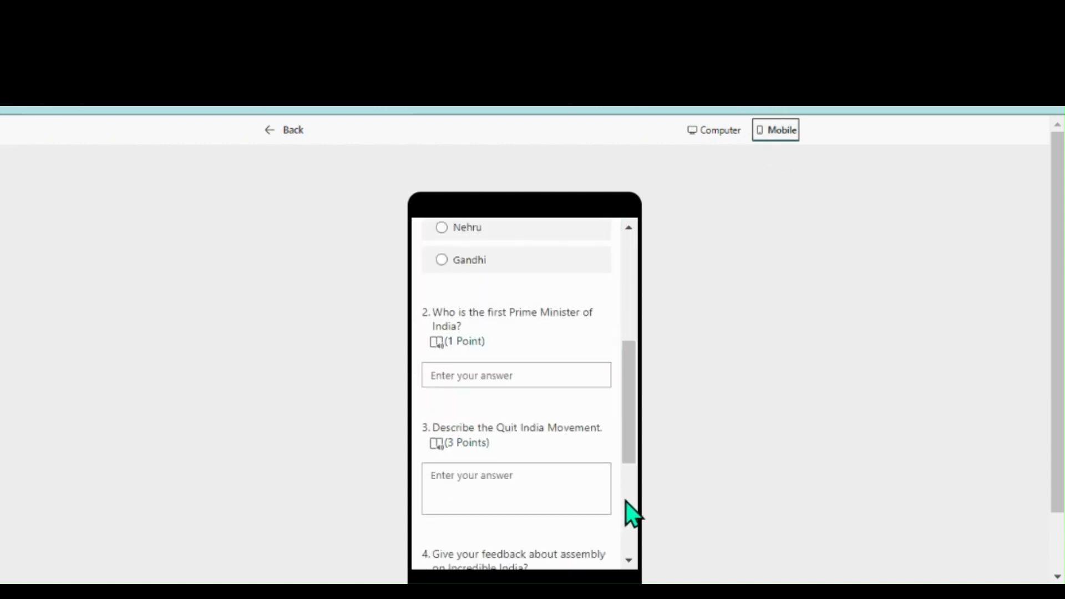
scroll(628, 510, down, 4)
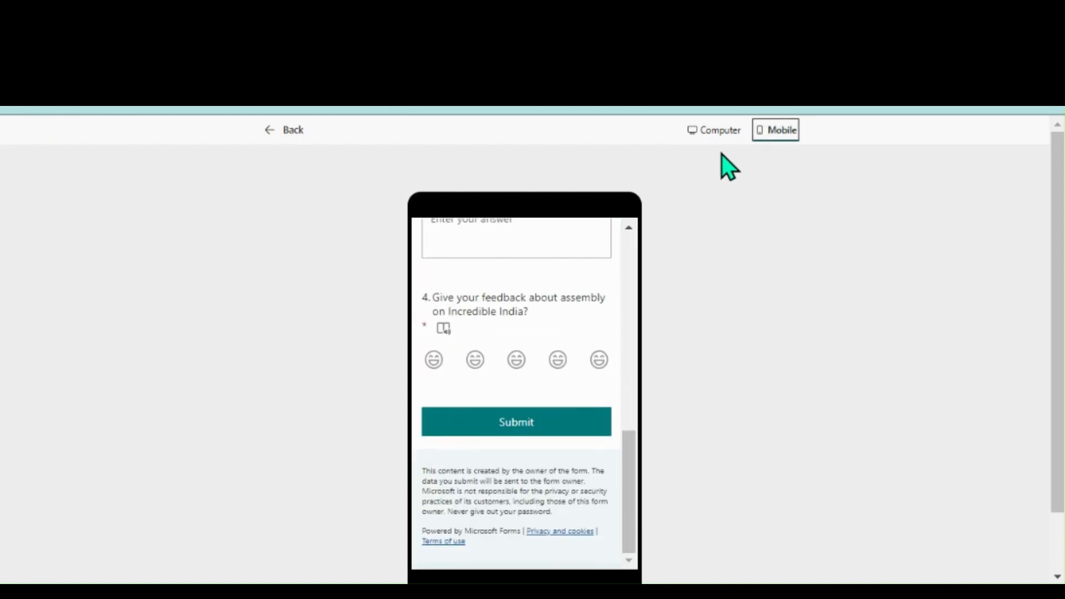
Return the preview to the computer layout and review the instructions and all questions down to the rating question.
click(720, 133)
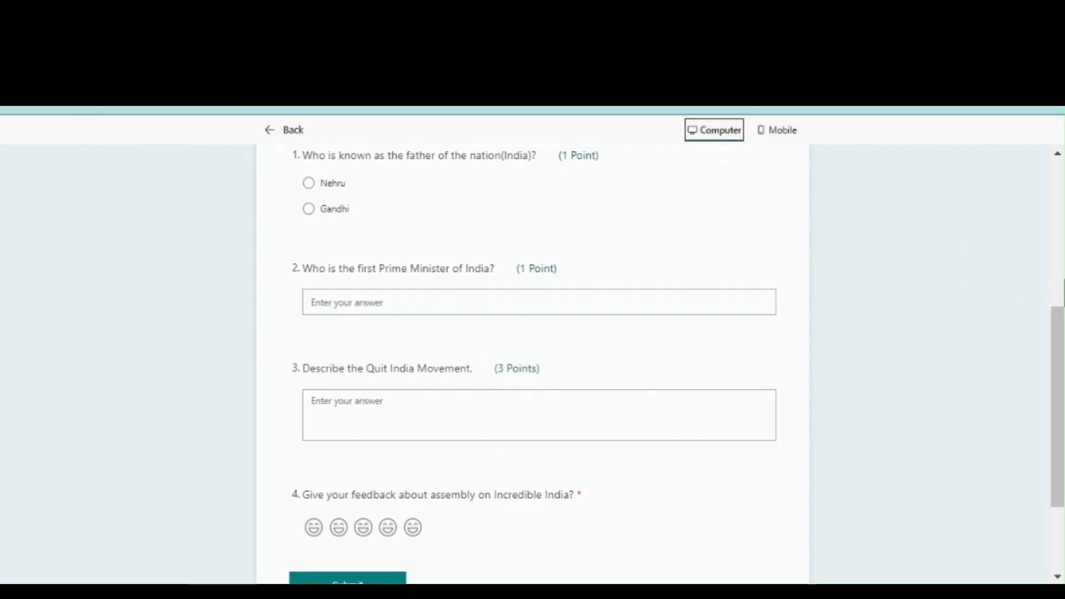
drag(1063, 331, 1064, 240)
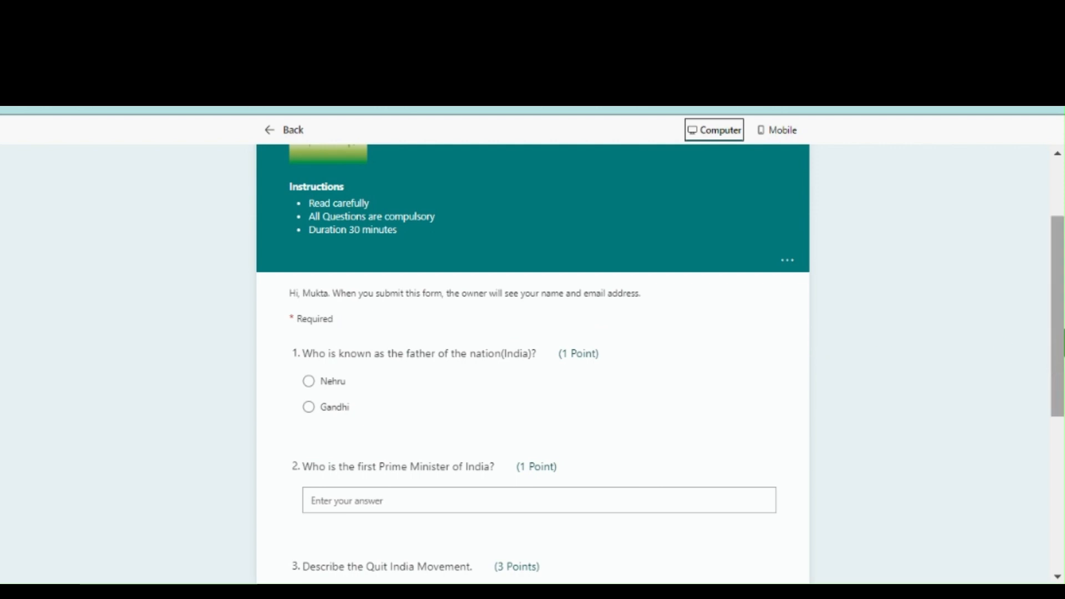
drag(1057, 338, 1056, 373)
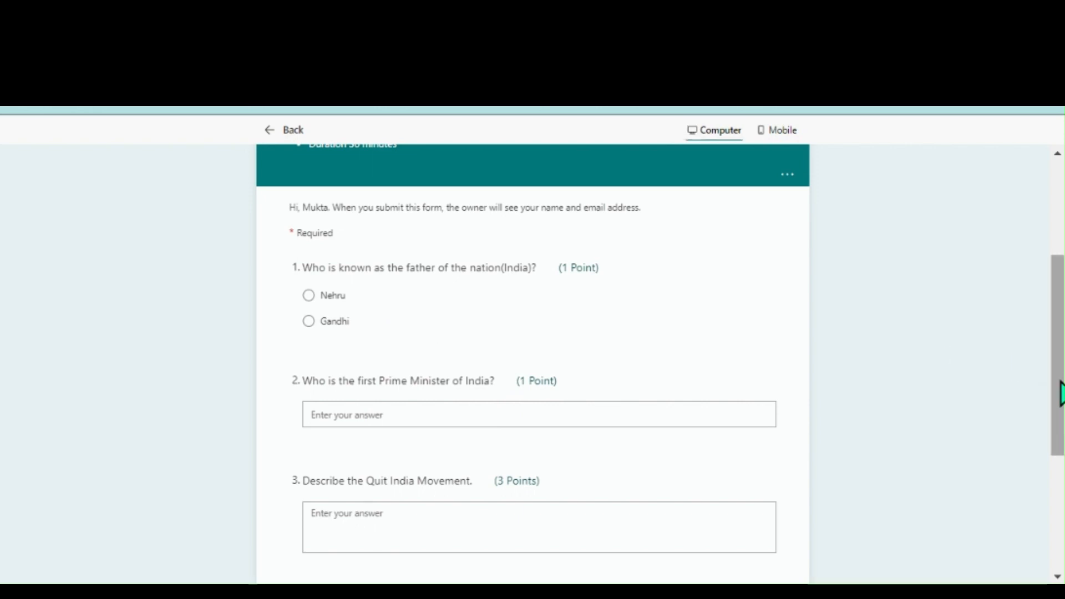
drag(1061, 394, 1060, 459)
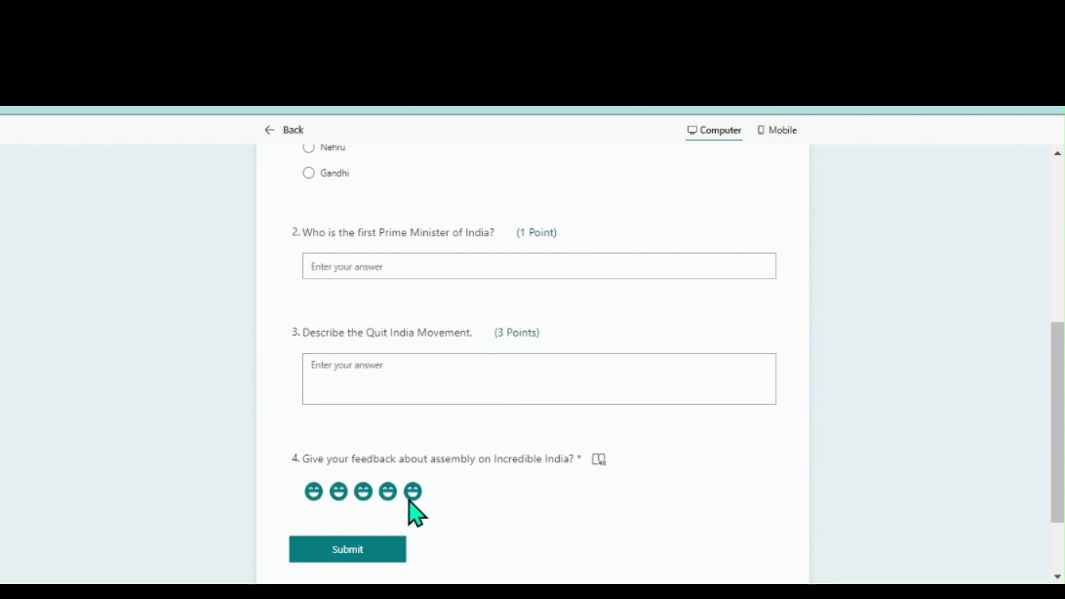
Have question 4 read aloud in Immersive Reader, and return to editing the quiz.
click(598, 461)
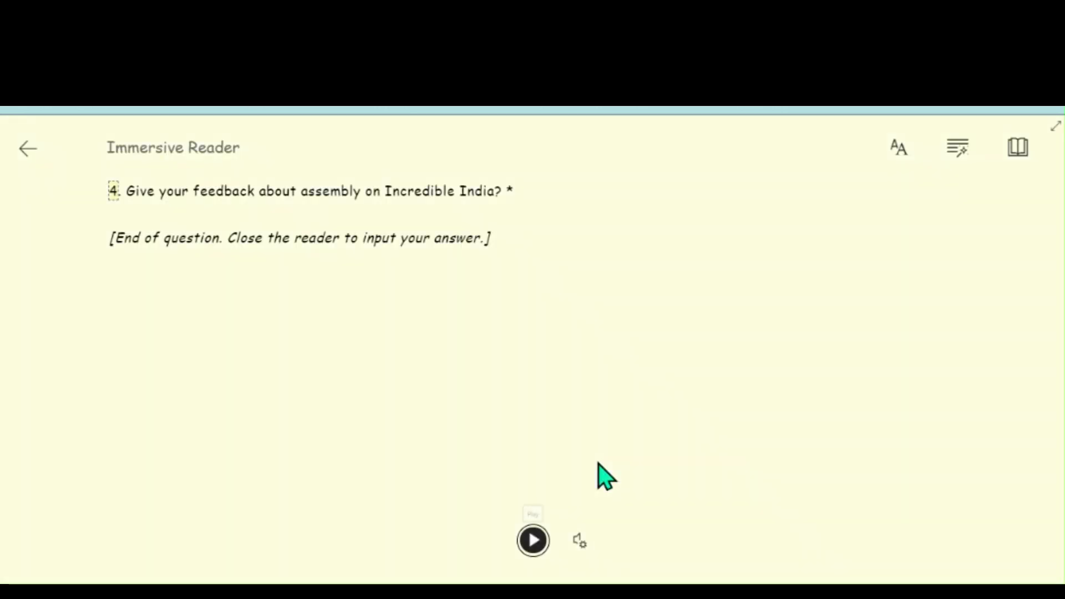
click(533, 541)
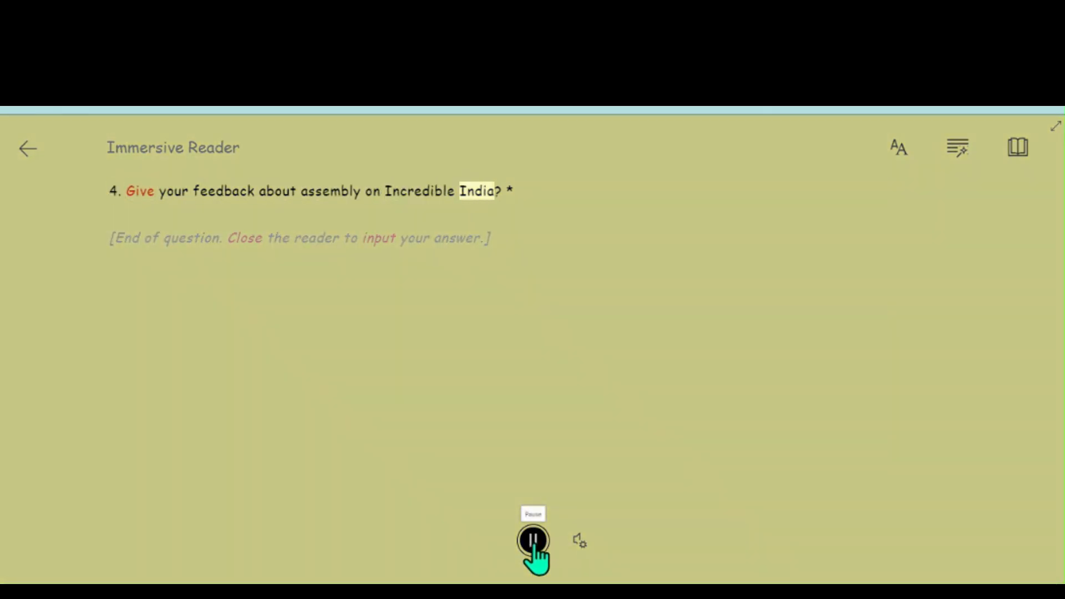
click(32, 157)
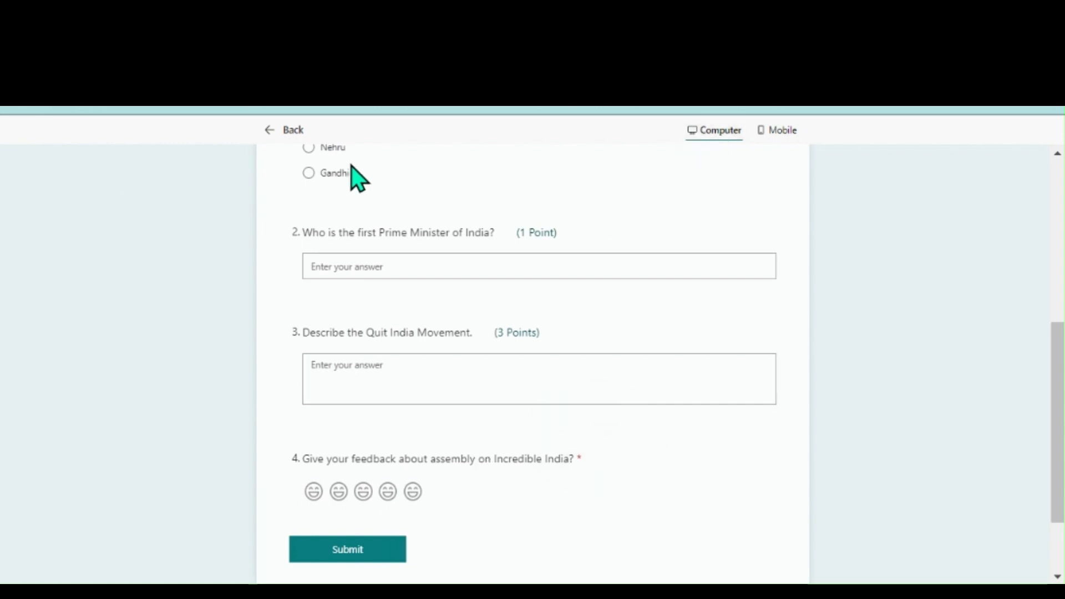
click(286, 130)
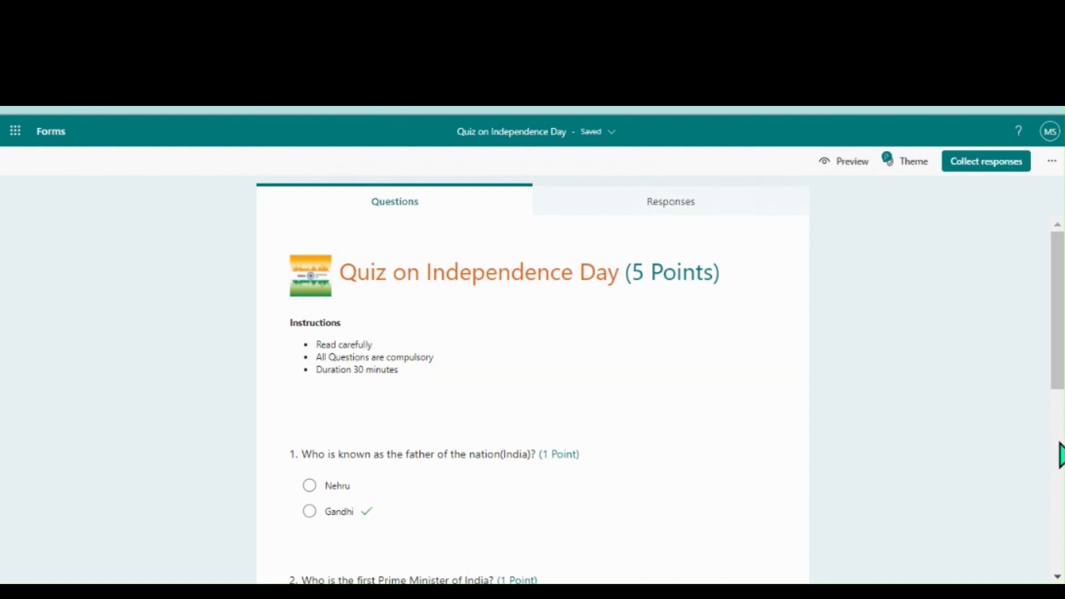
Move the Quit India Movement question up one position and back down again.
scroll(1058, 451, down, 5)
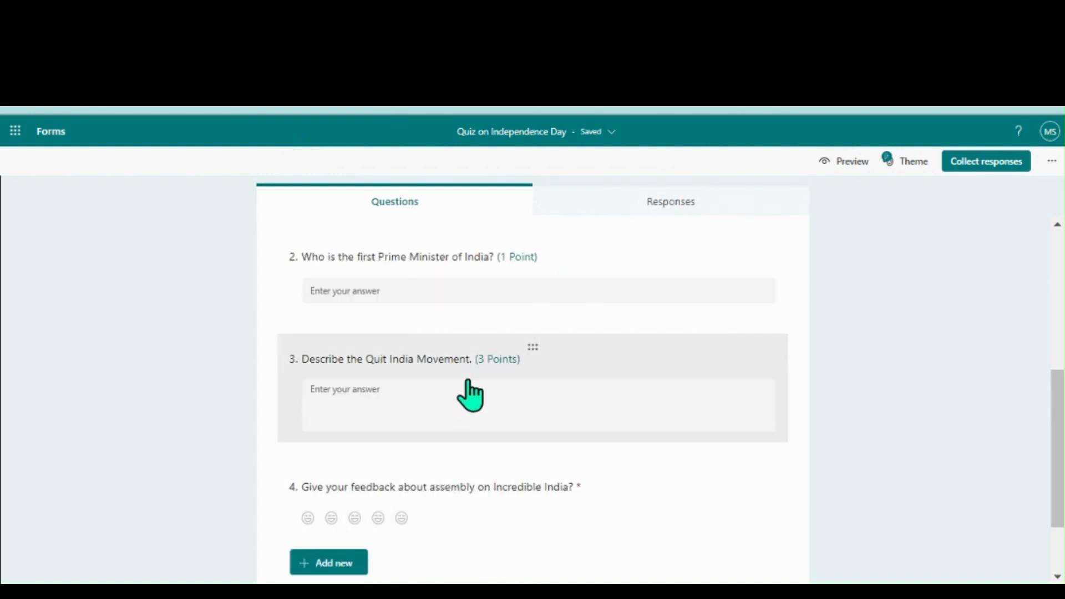
click(466, 379)
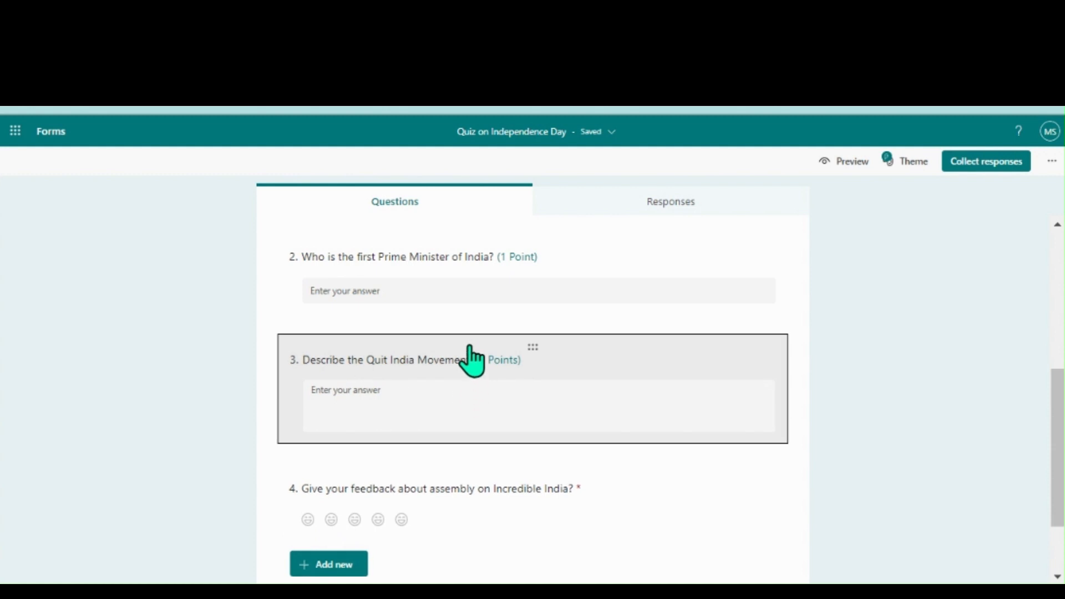
click(599, 368)
click(766, 355)
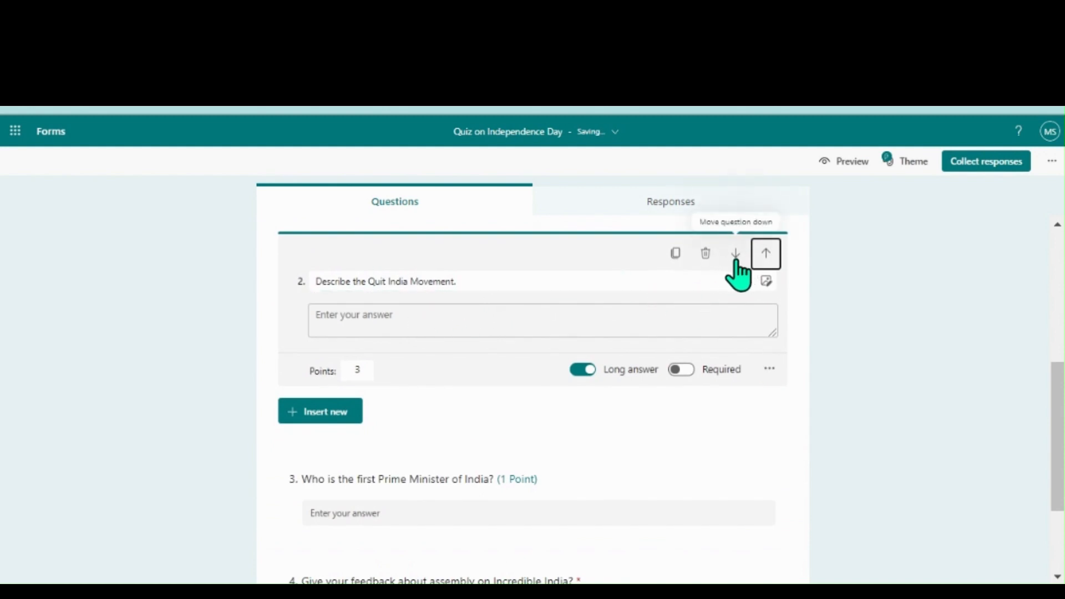
click(735, 255)
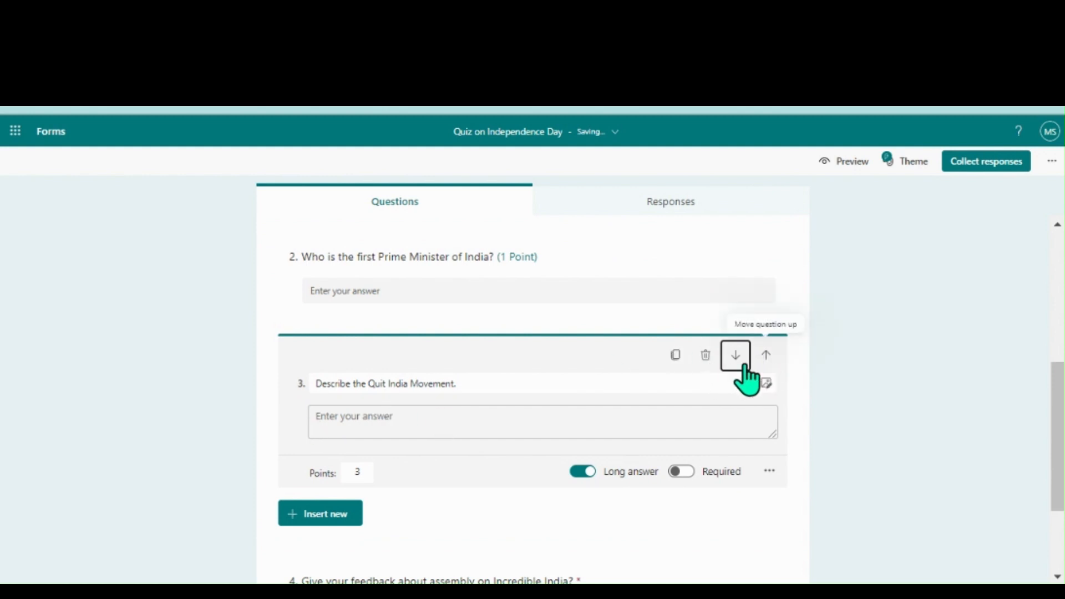
Duplicate the Quit India Movement question and change the copy's text to "Describe the Salt March.".
click(677, 358)
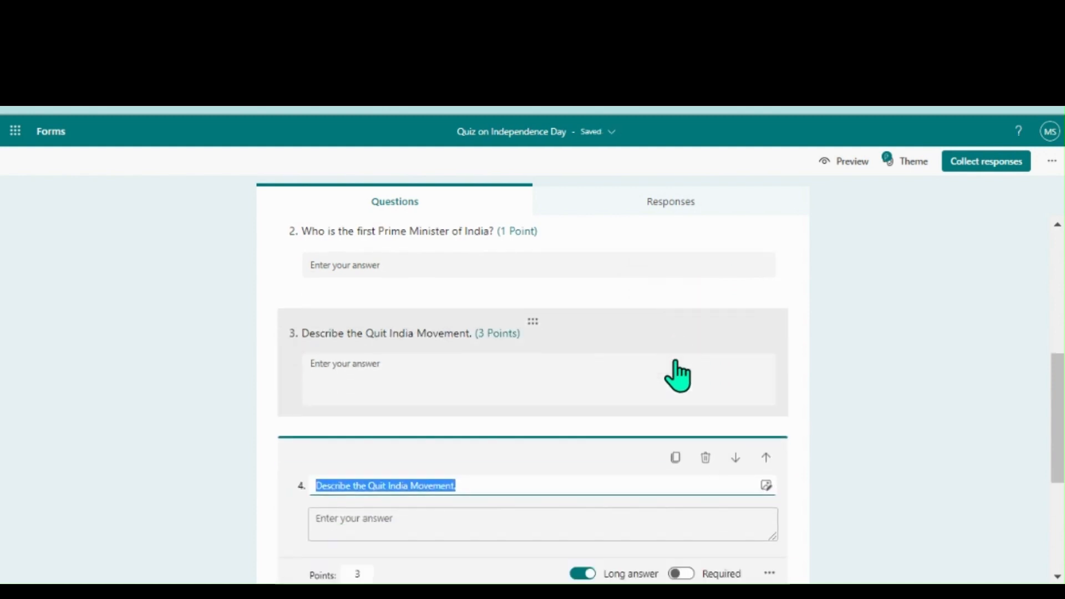
click(461, 415)
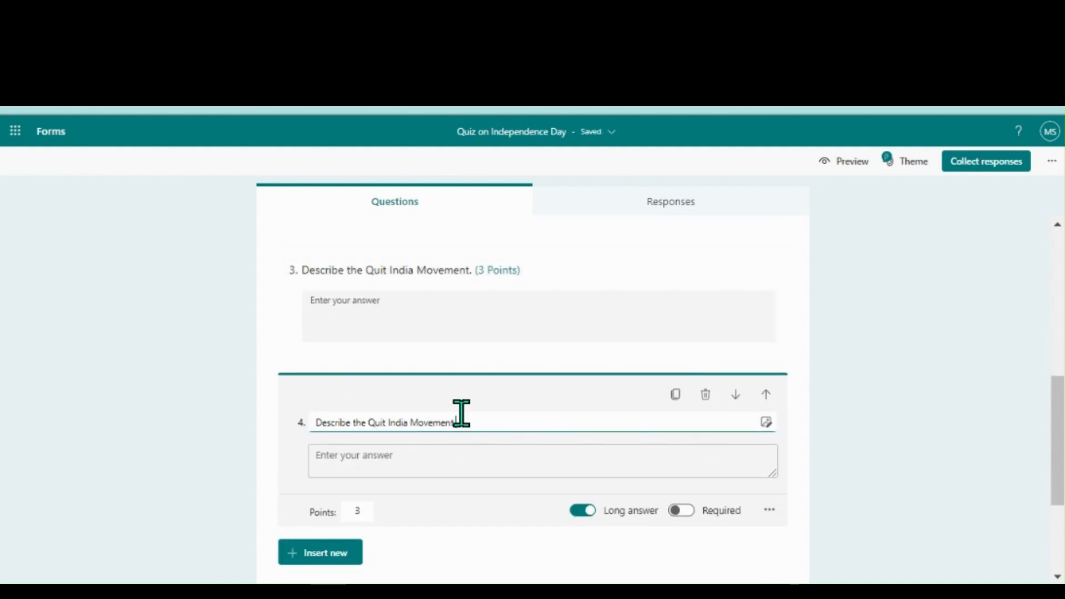
key(BackSpace)
key(BackSpace)
key(BackSpace)
key(BackSpace)
key(BackSpace)
key(BackSpace)
key(BackSpace)
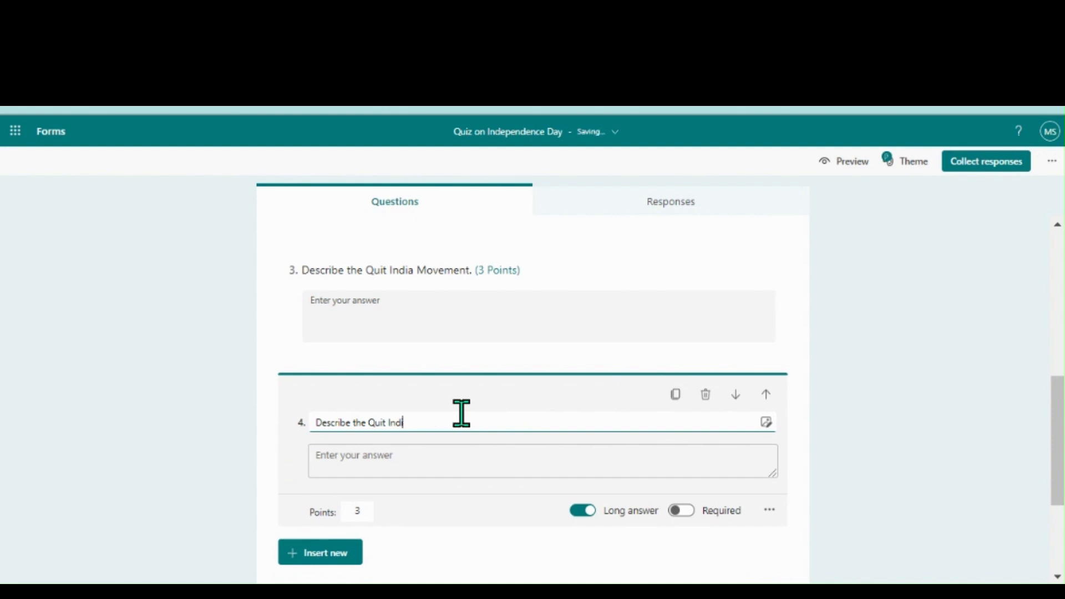
key(BackSpace)
key(BackSpace)
key(BackSpace)
key(BackSpace)
key(BackSpace)
text(Salt March.)
click(767, 424)
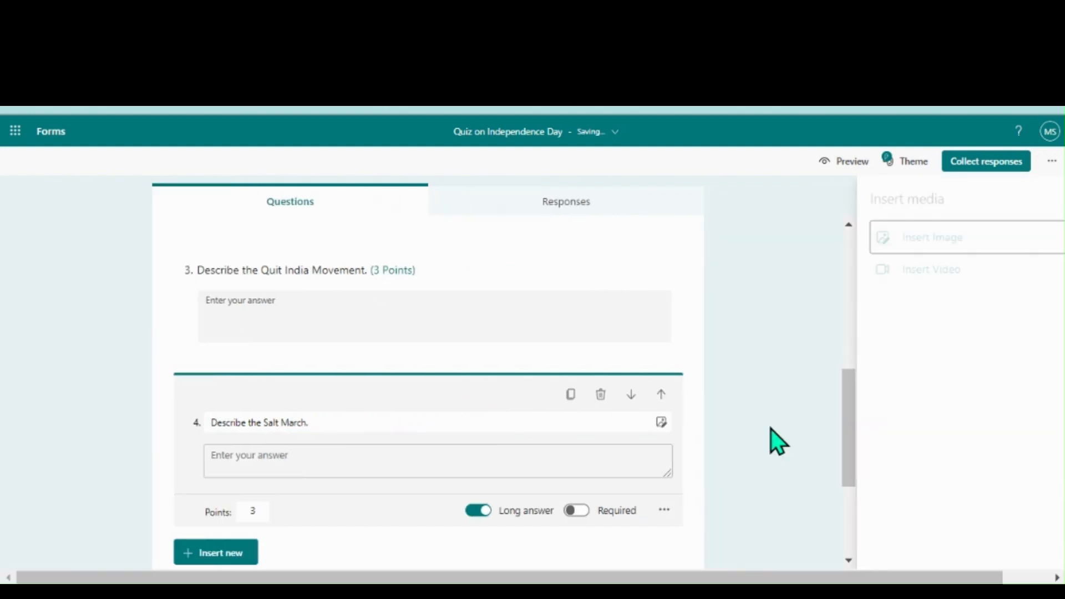
click(920, 244)
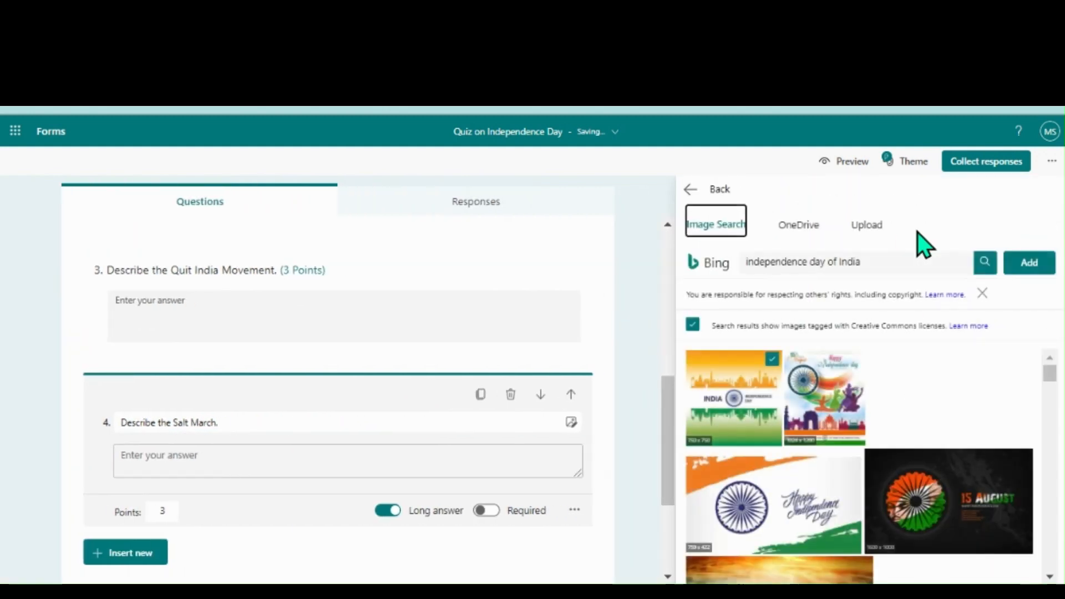
drag(873, 264, 637, 278)
click(637, 278)
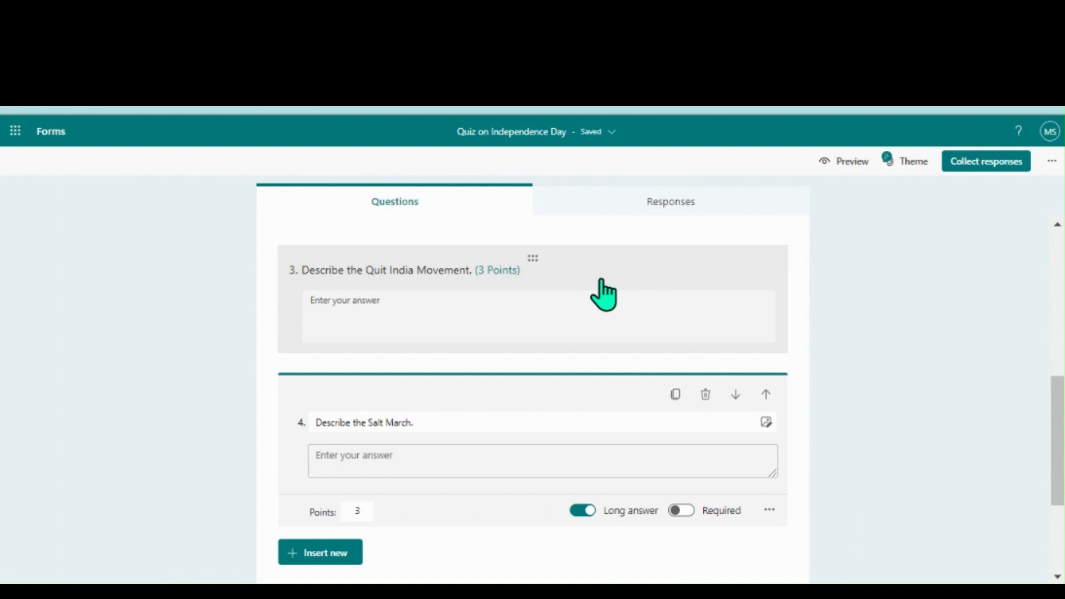
Search the web image library for "salt march" to find a picture for the Salt March question.
click(766, 423)
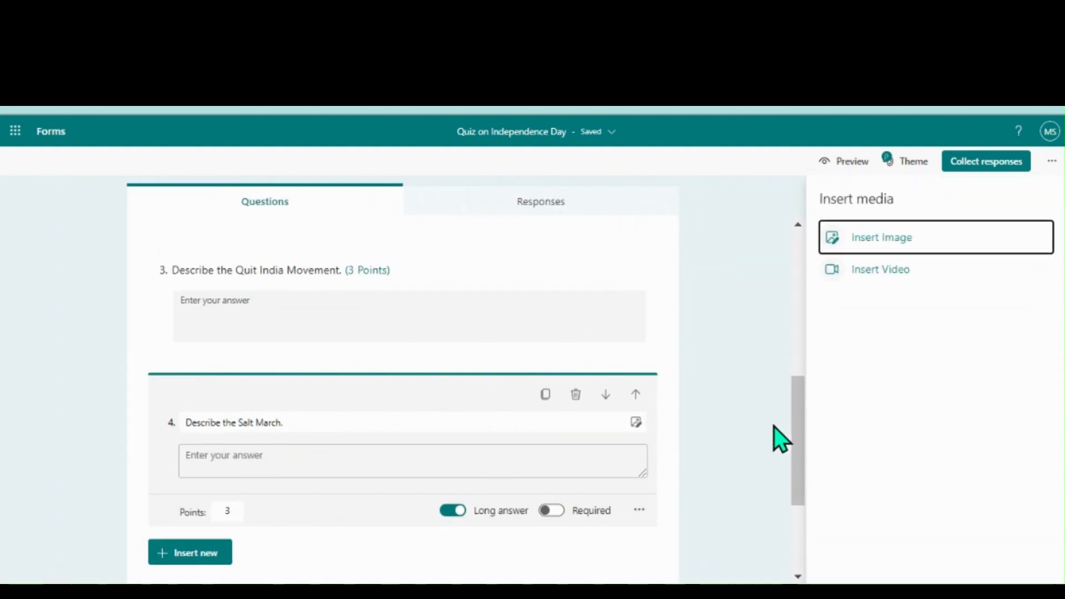
click(930, 244)
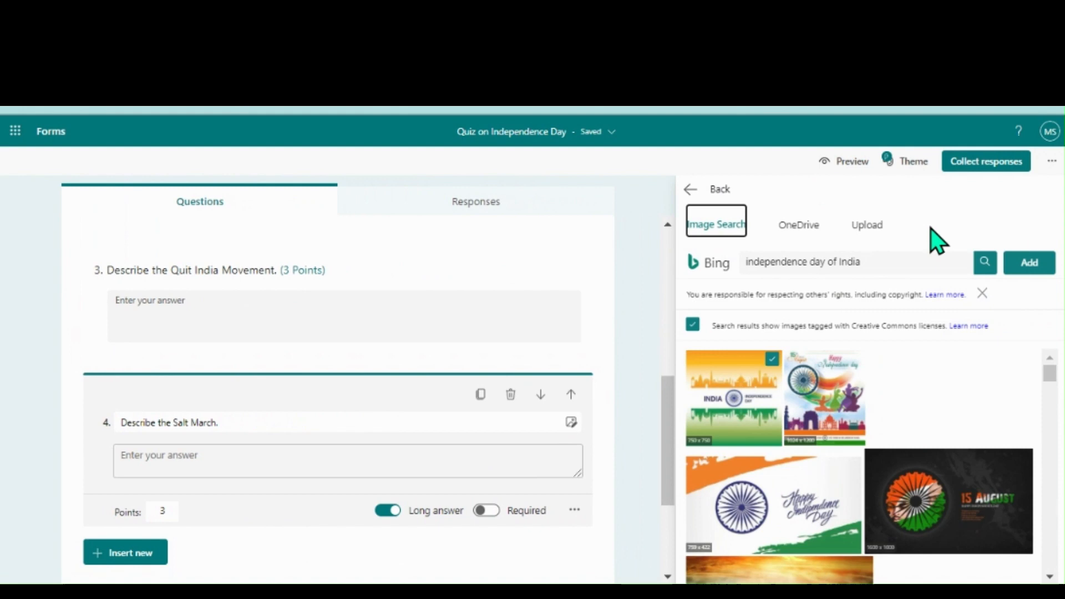
click(900, 269)
key(BackSpace)
key(BackSpace)
key(BackSpace)
key(BackSpace)
key(BackSpace)
key(BackSpace)
key(BackSpace)
key(BackSpace)
key(BackSpace)
key(BackSpace)
key(BackSpace)
key(BackSpace)
key(BackSpace)
key(BackSpace)
key(BackSpace)
key(BackSpace)
key(BackSpace)
key(BackSpace)
key(BackSpace)
key(BackSpace)
key(BackSpace)
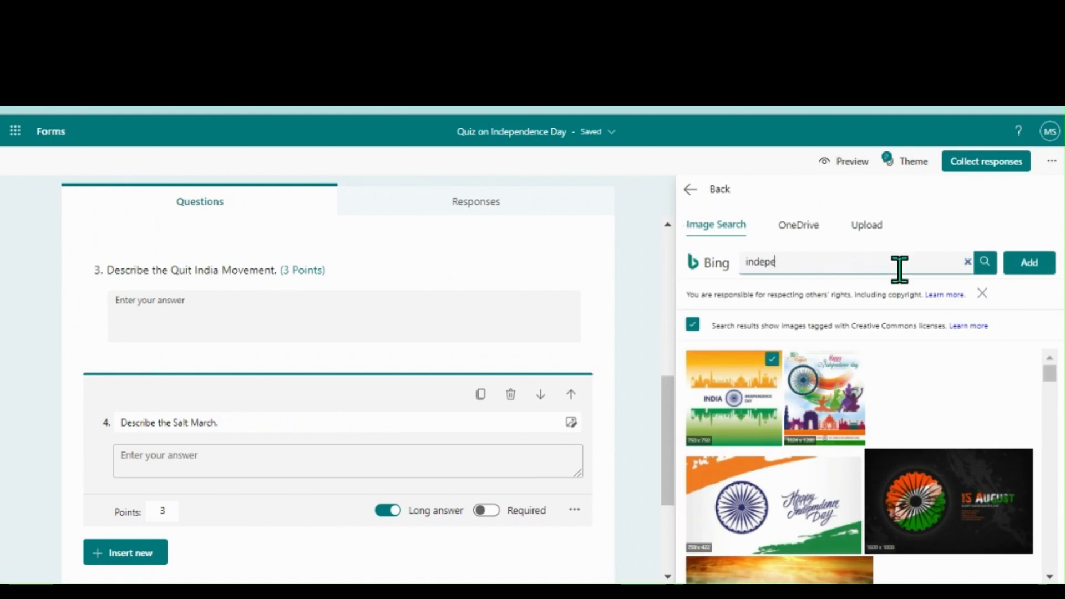
text(salt march)
key(Return)
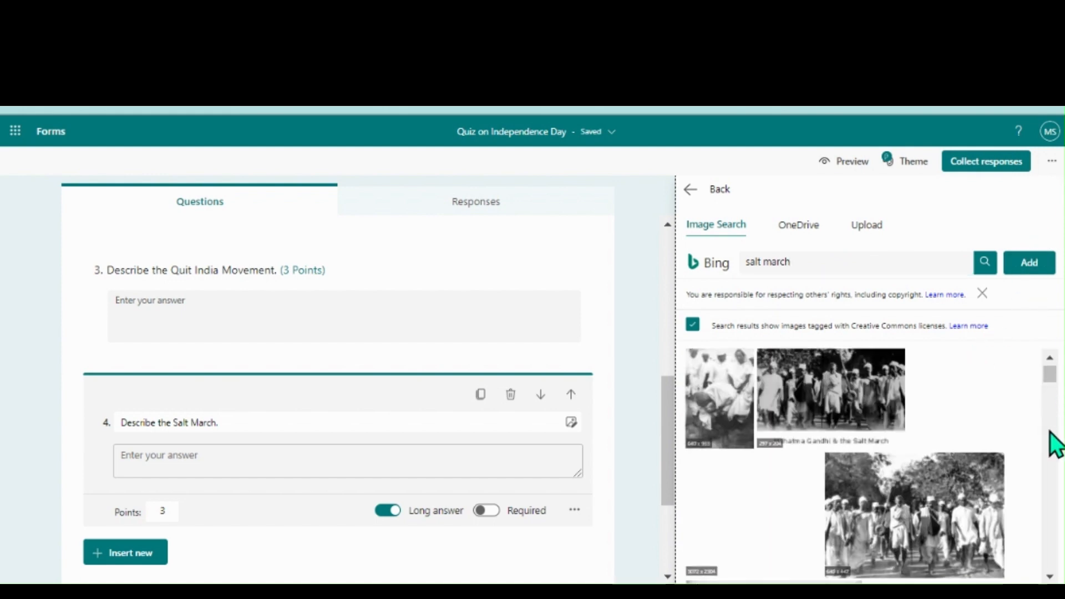
Look through the salt march image results and return to the media choices without inserting a picture.
scroll(1051, 438, down, 5)
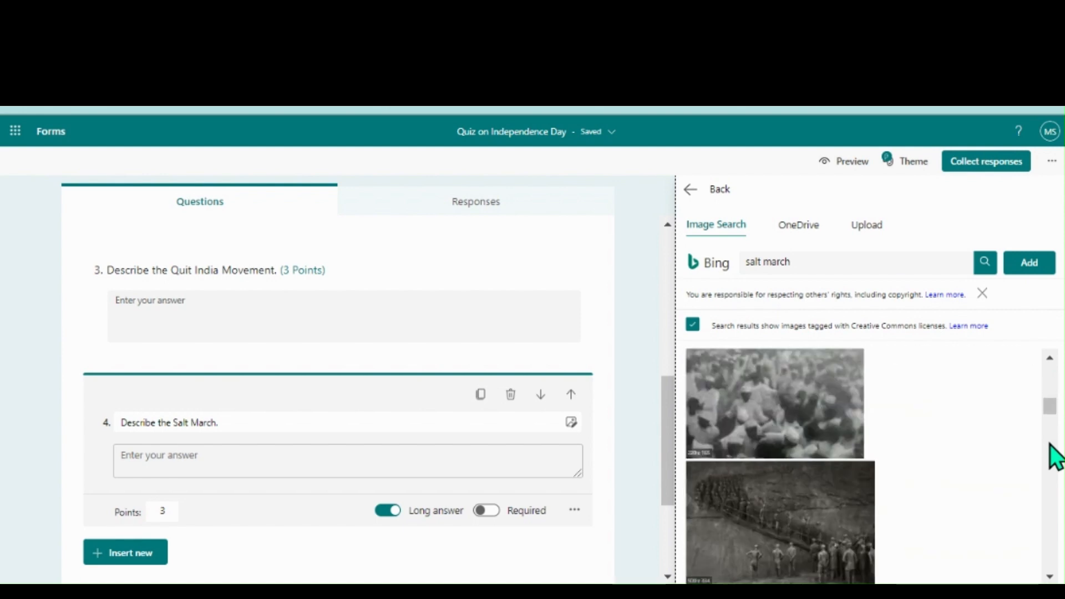
scroll(1051, 469, down, 3)
scroll(1054, 479, down, 2)
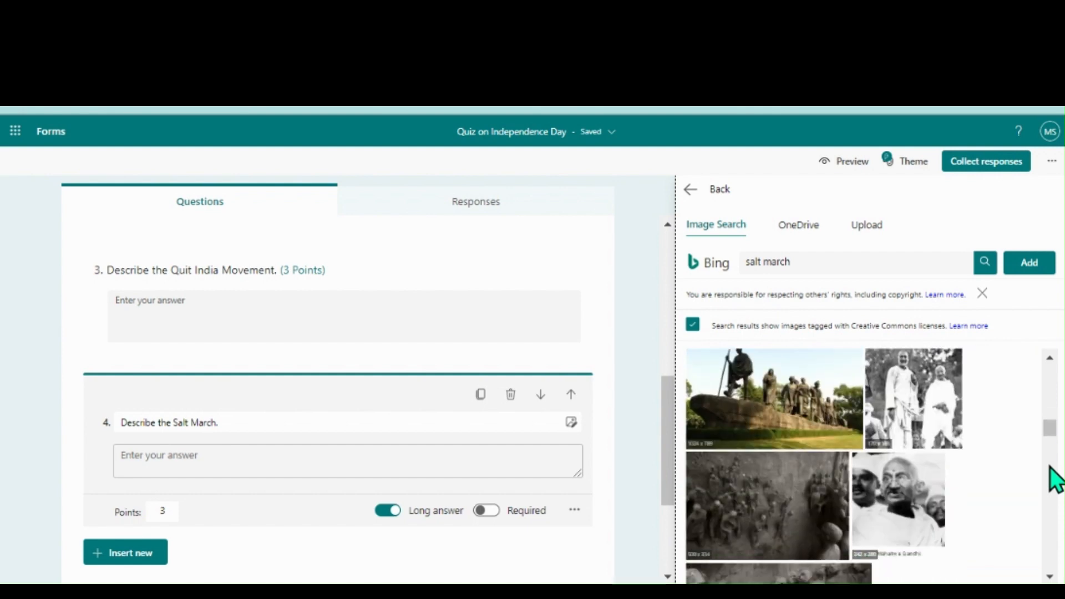
scroll(1054, 478, down, 2)
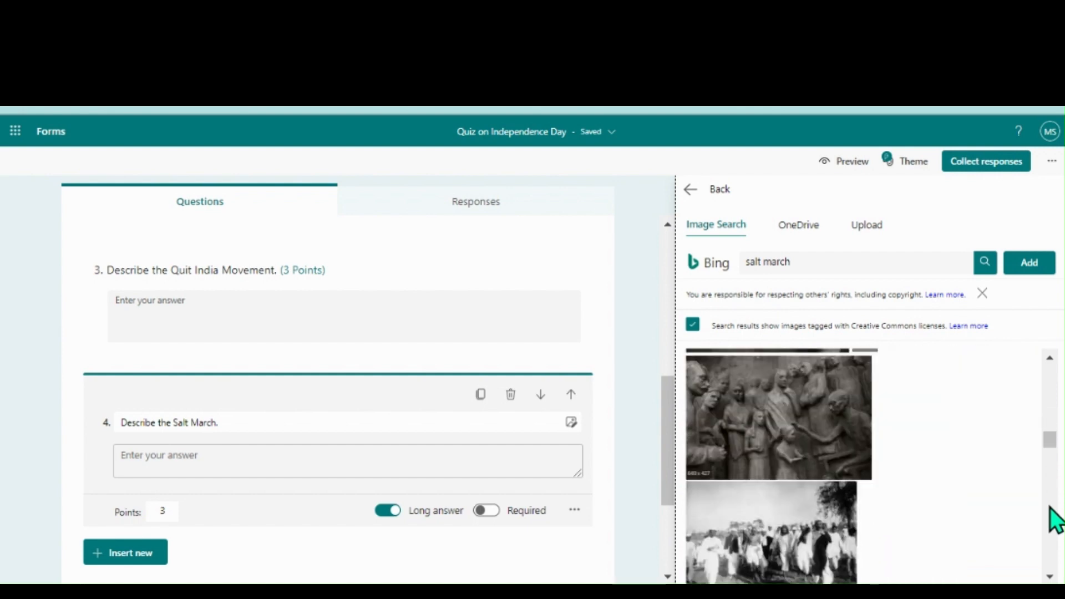
scroll(1054, 515, down, 2)
scroll(1051, 508, down, 5)
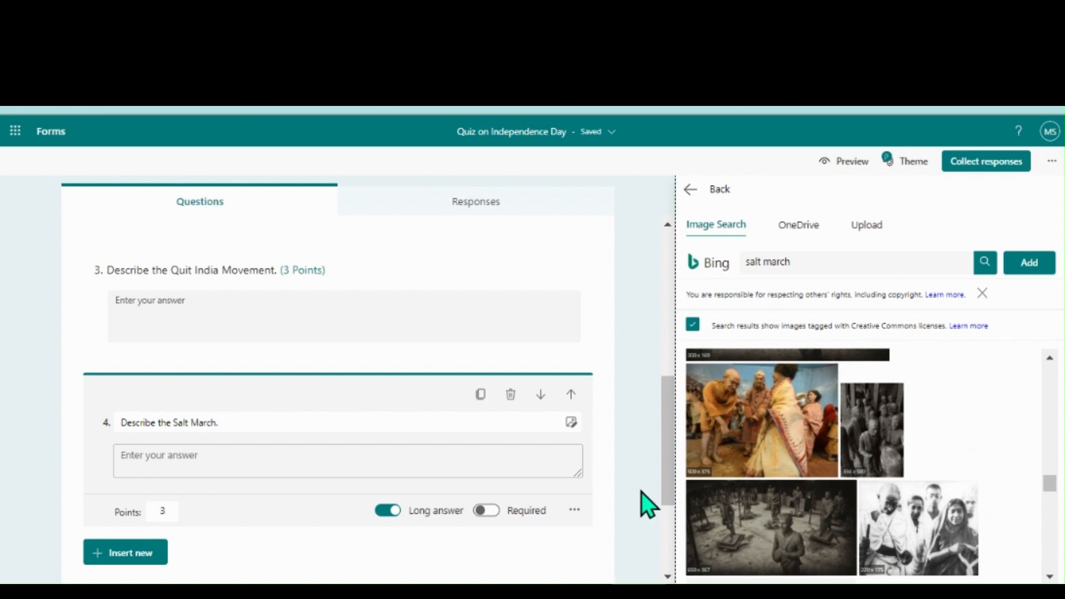
click(691, 189)
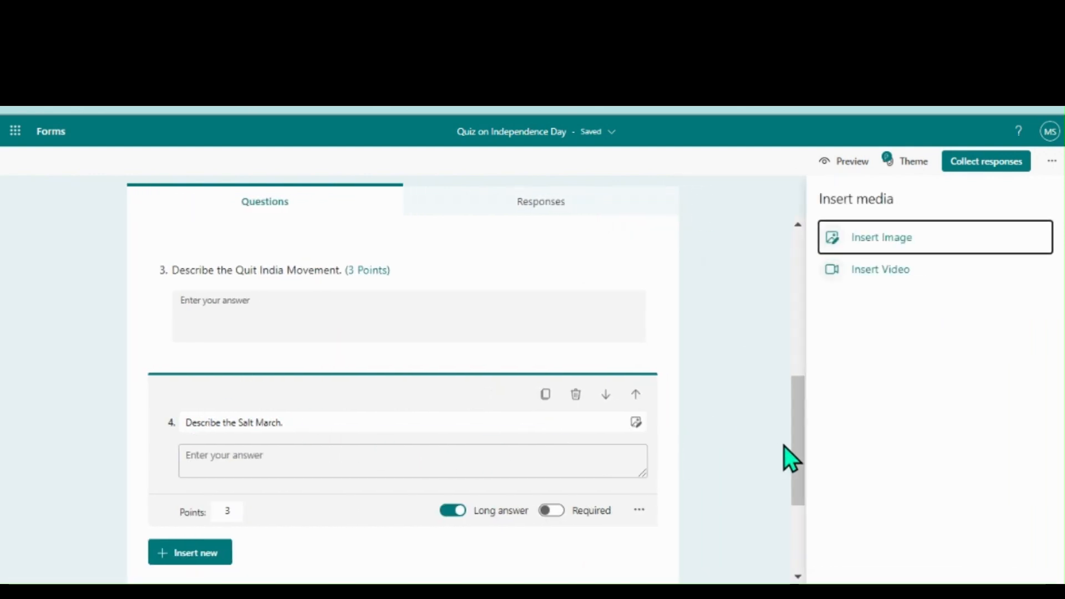
Add a date question after the feedback rating reading "When did India become independent?" and set it to 1 point.
drag(795, 450, 805, 497)
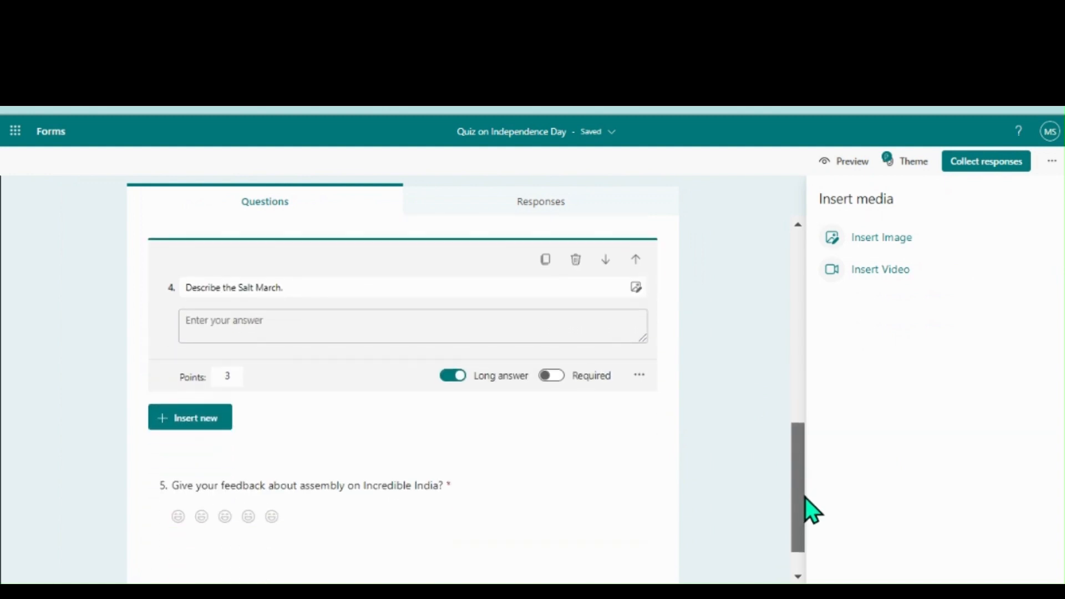
click(469, 431)
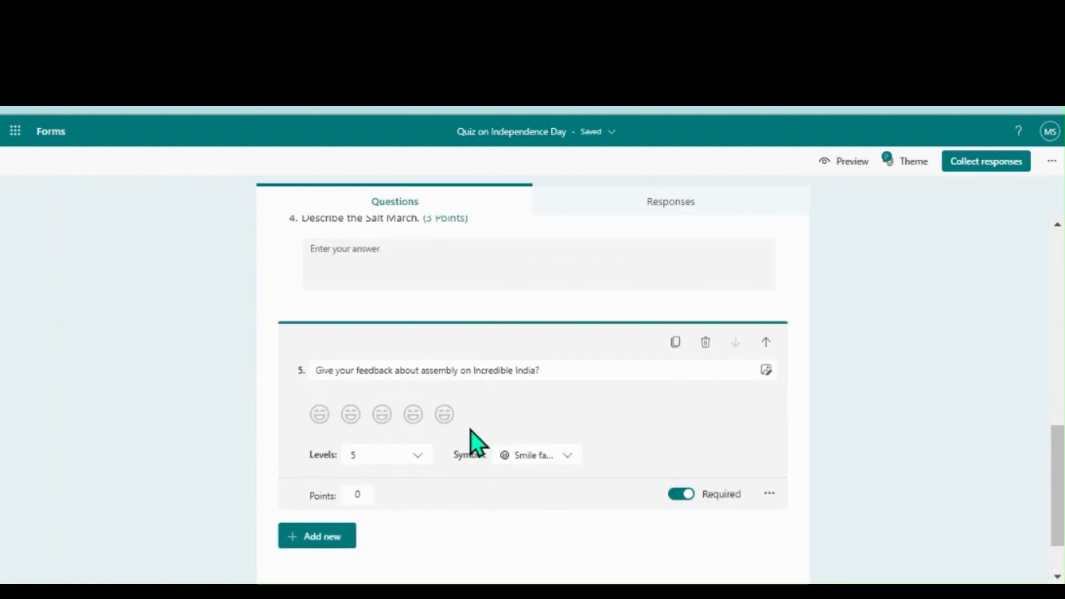
click(321, 538)
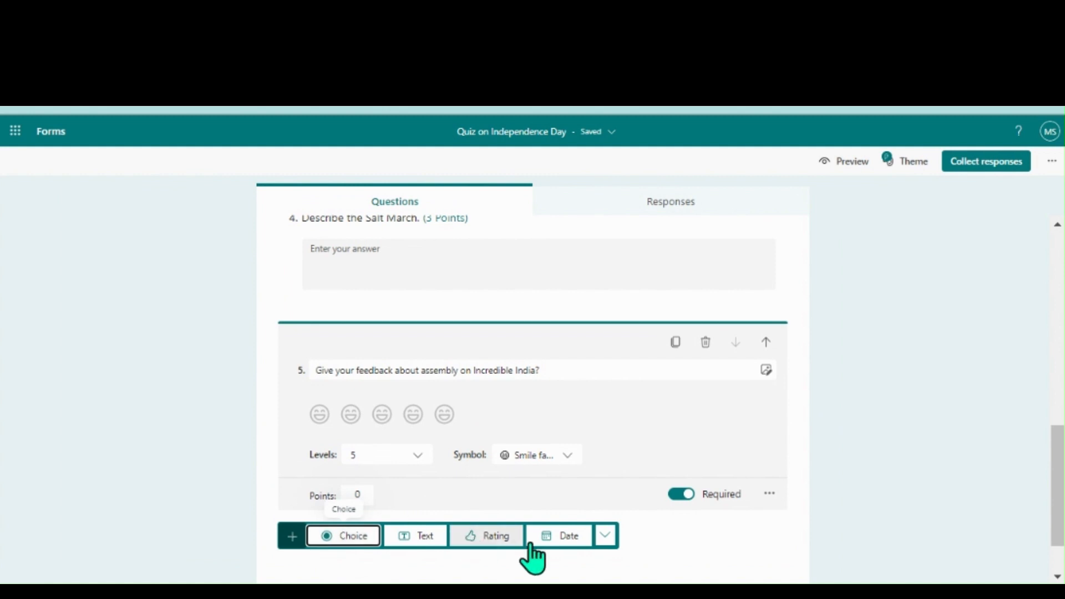
click(571, 537)
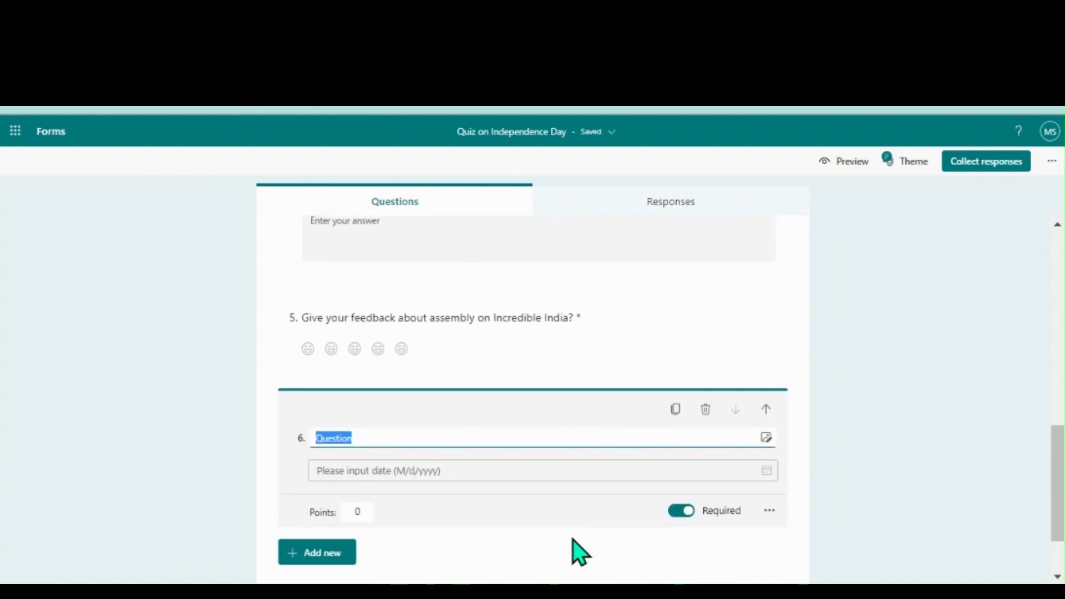
text(When did India becom)
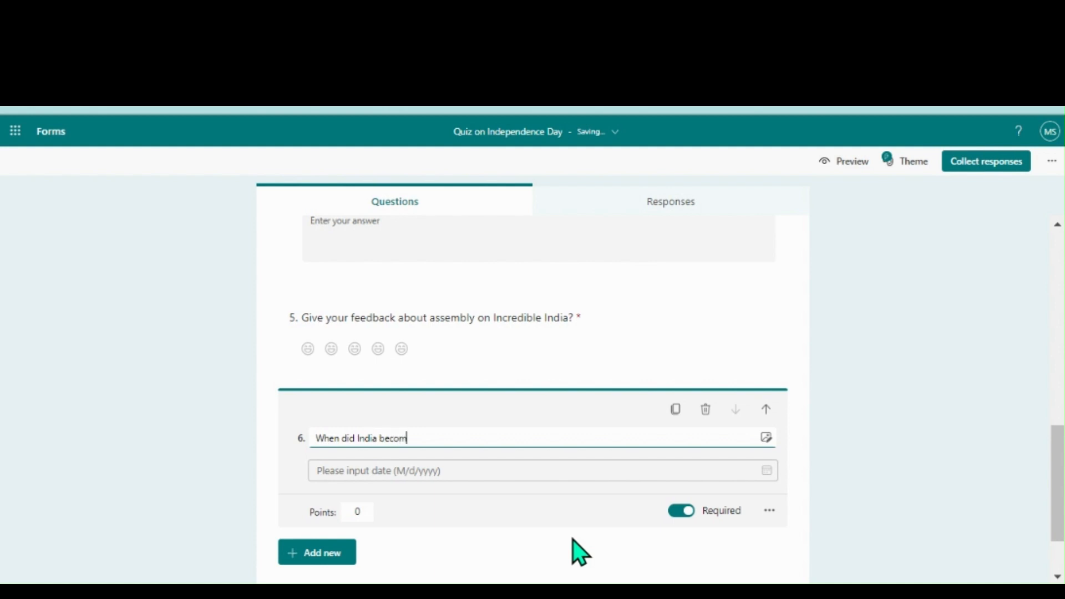
text(e Indepe)
key(BackSpace)
key(BackSpace)
key(BackSpace)
key(BackSpace)
text(indepen)
key(BackSpace)
text(ndent?)
click(367, 518)
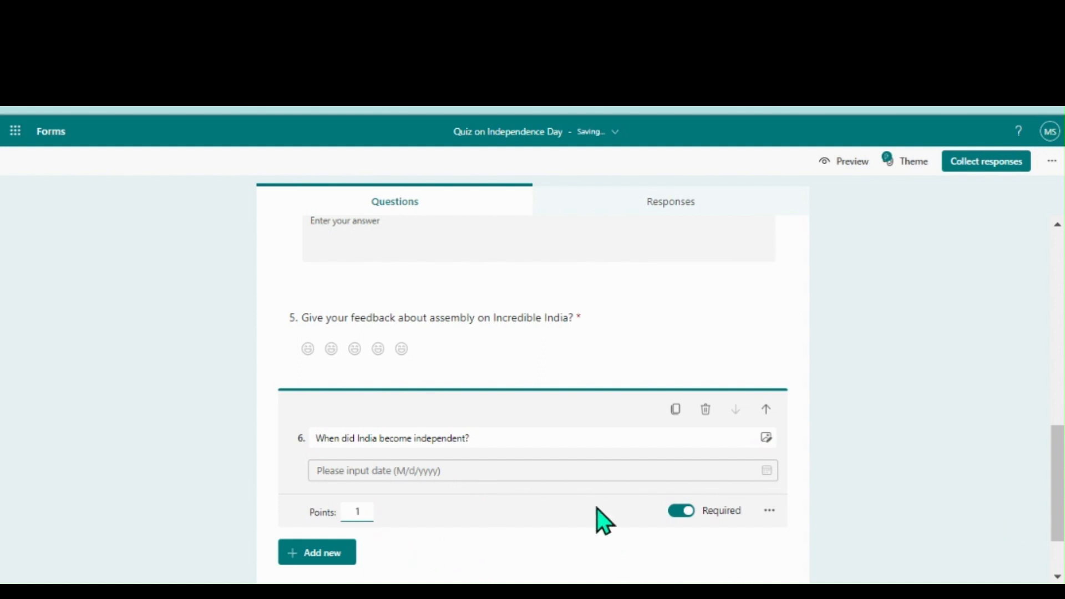
Add a ranking question with the text "Rearrange the events in the series of occurrence.".
click(322, 552)
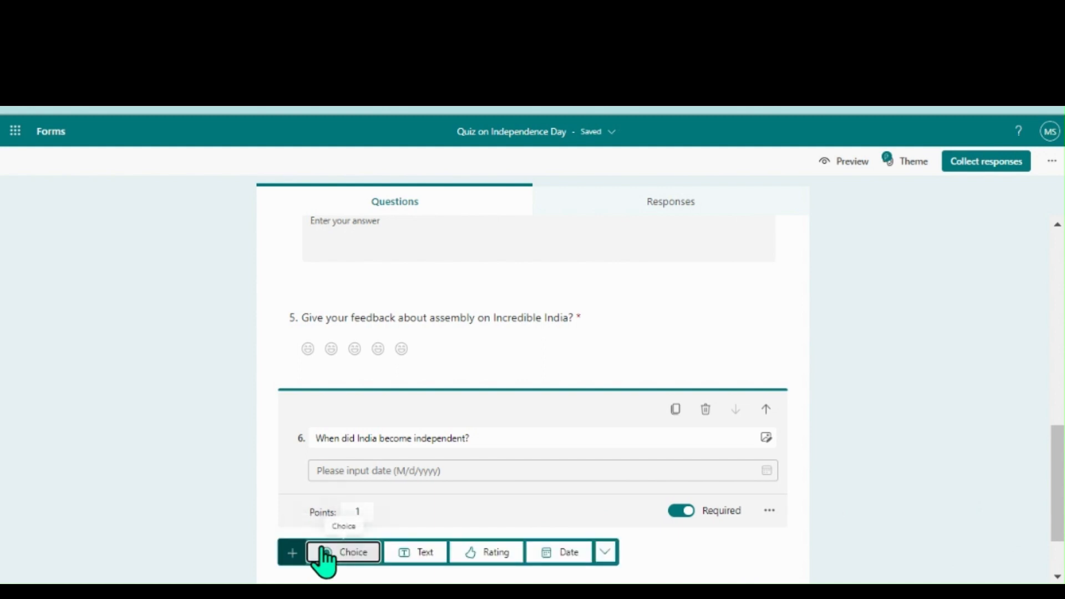
click(604, 556)
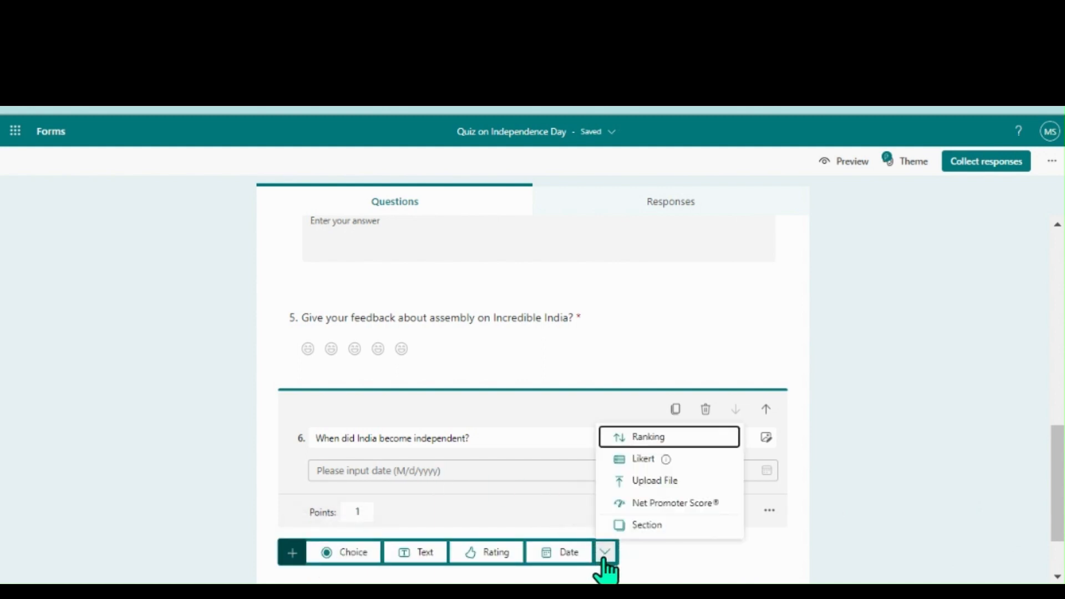
click(653, 436)
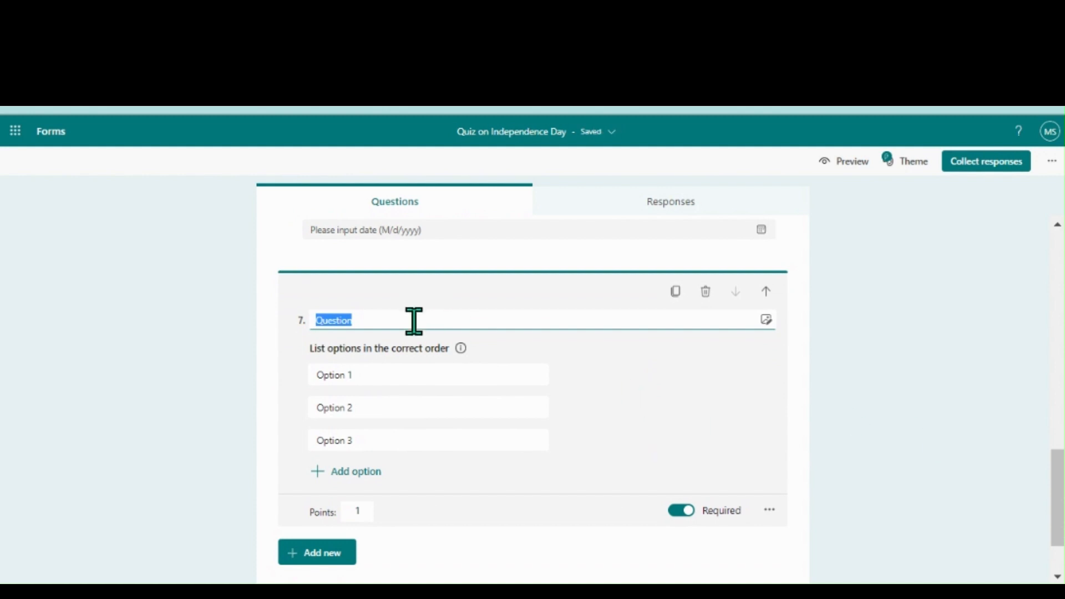
text(Rearrang)
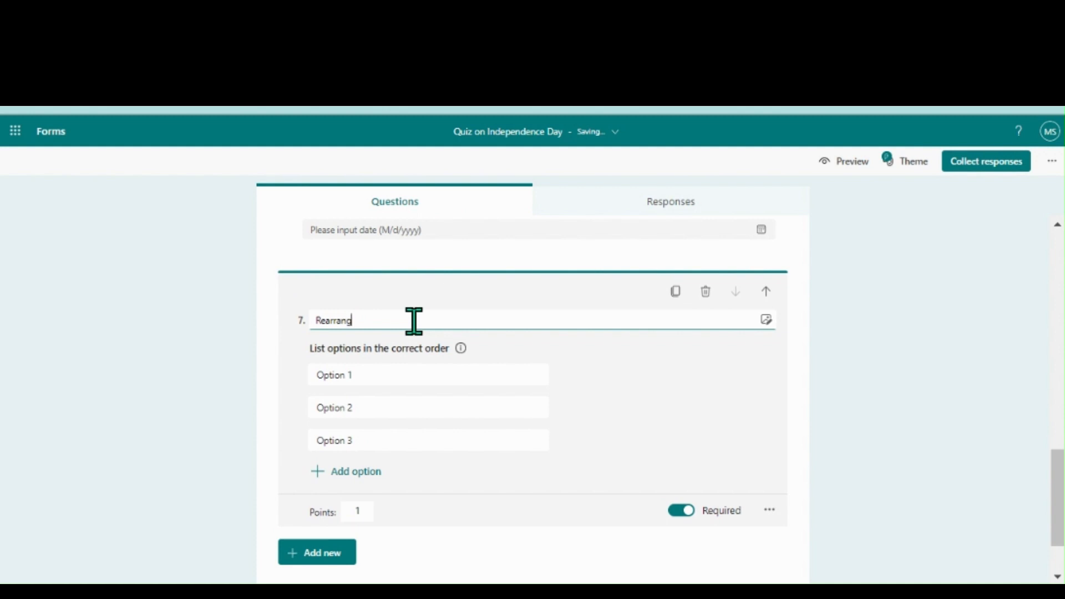
text(e the events in the series of occ)
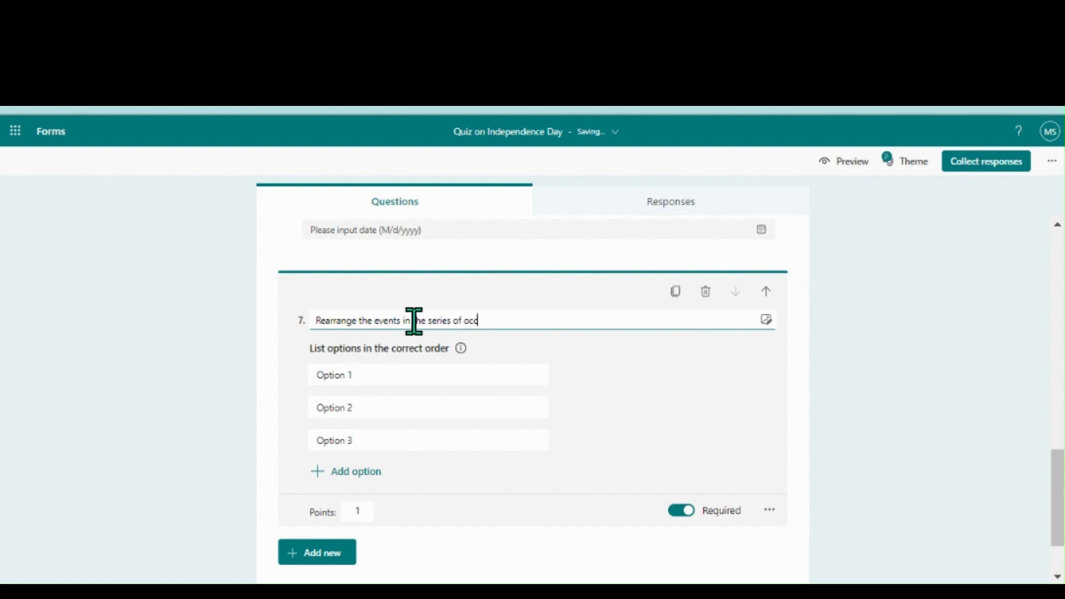
text(urrenc)
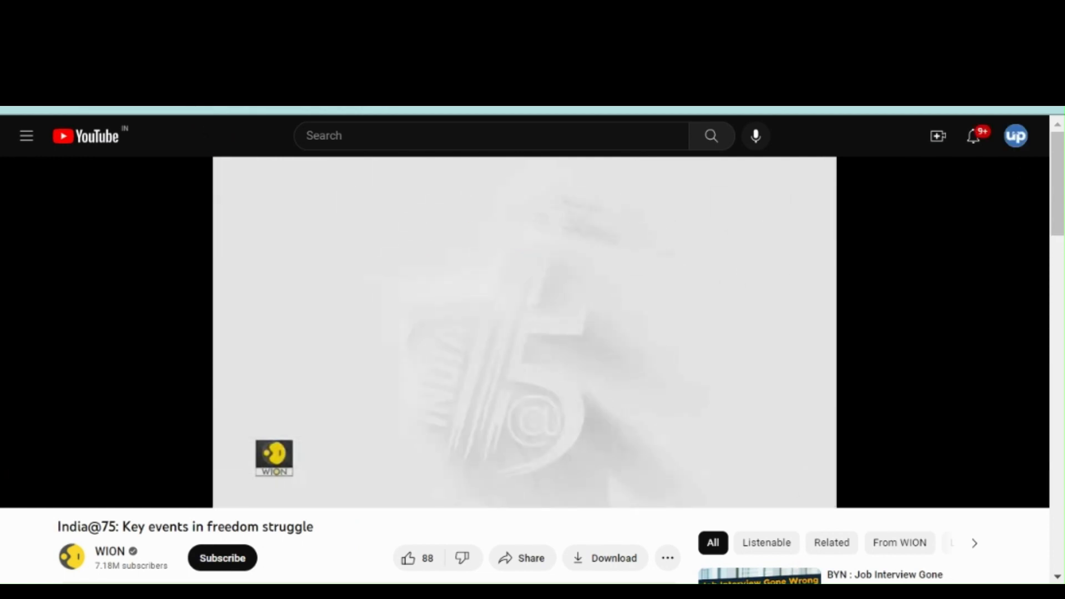
click(378, 323)
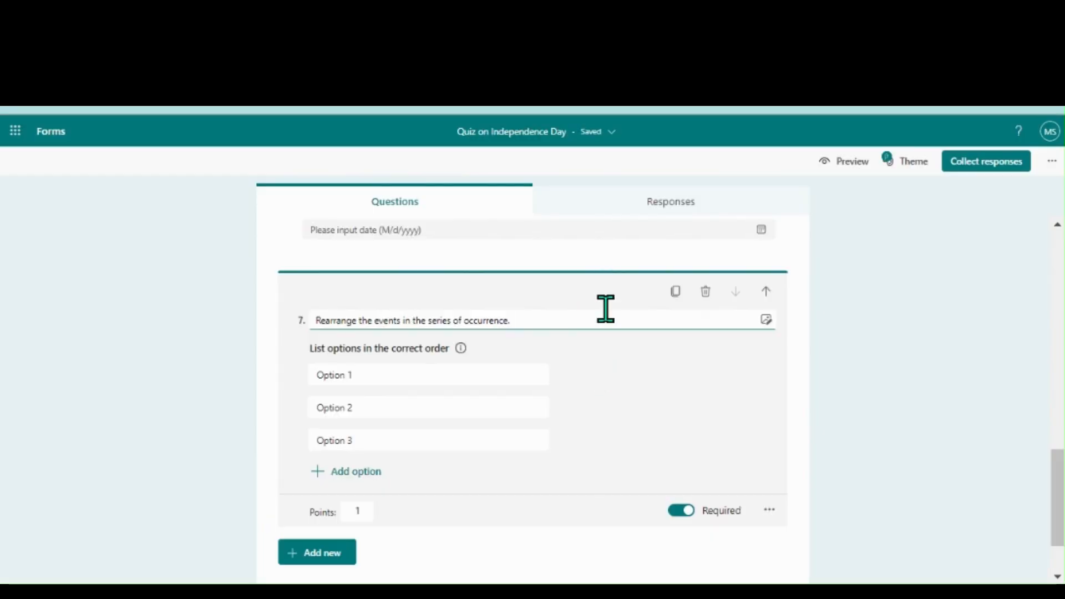
click(767, 324)
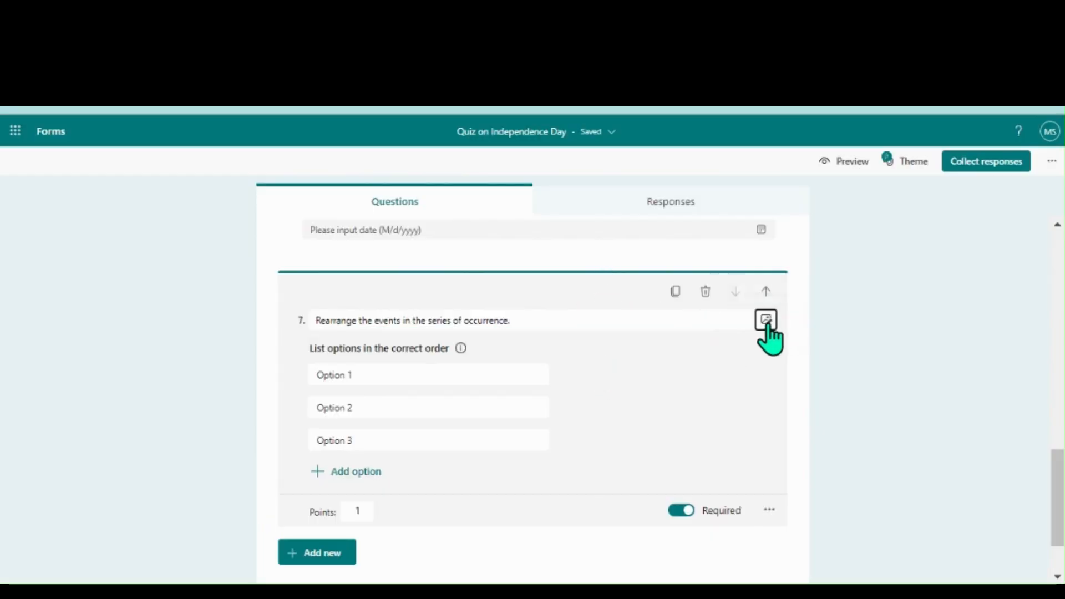
click(889, 271)
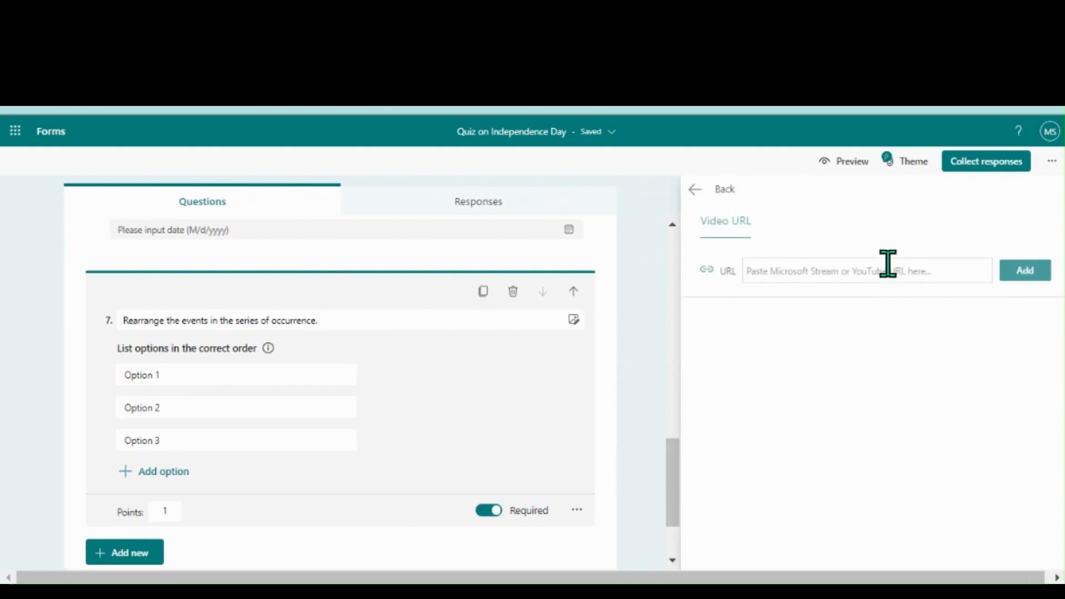
click(888, 264)
text(https://www.youtube.com/watch?v=OK5Ilm-B3Dk)
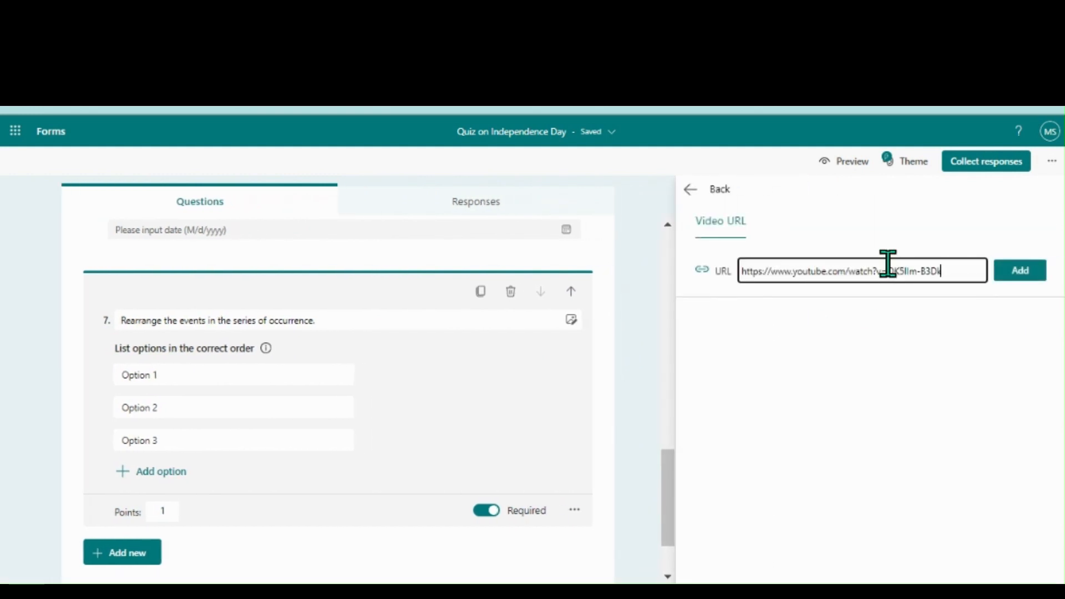
click(1021, 271)
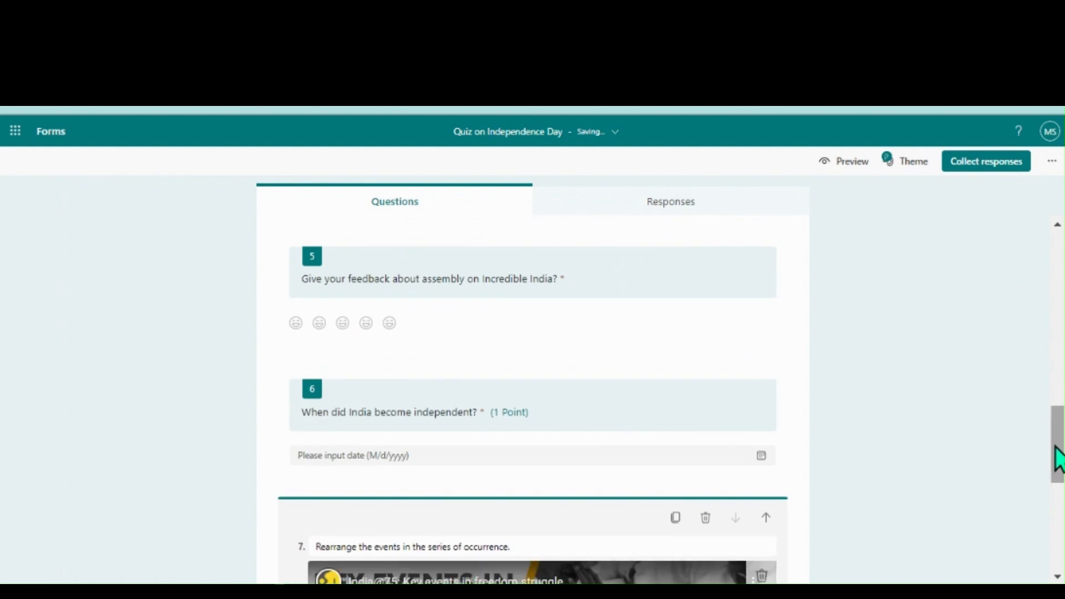
Check how the ranking question displays with its video, and set its points to 4.
drag(1057, 456, 1059, 534)
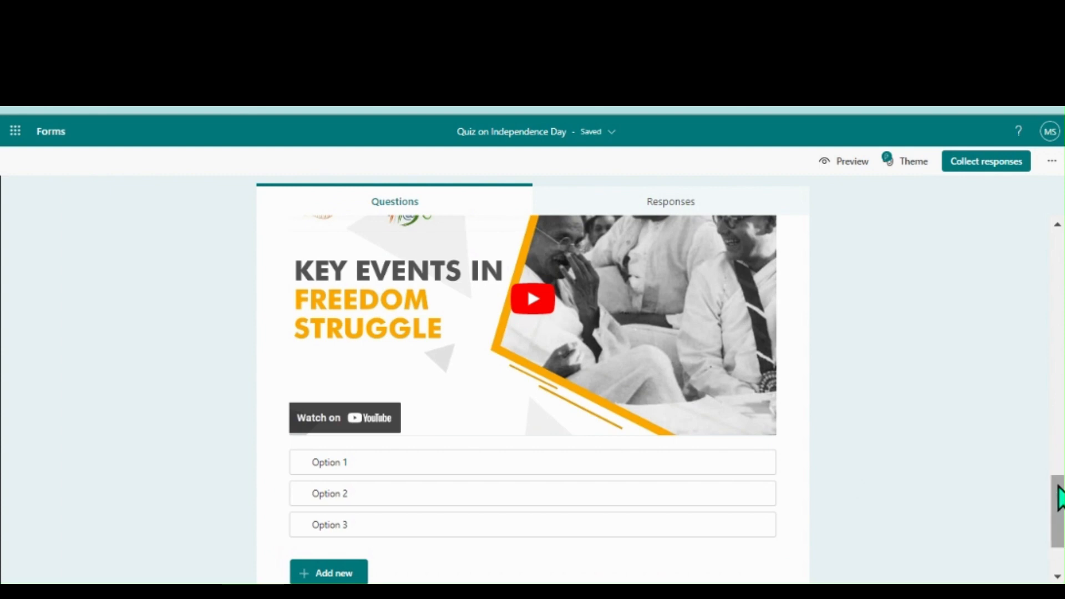
drag(1059, 498, 1059, 505)
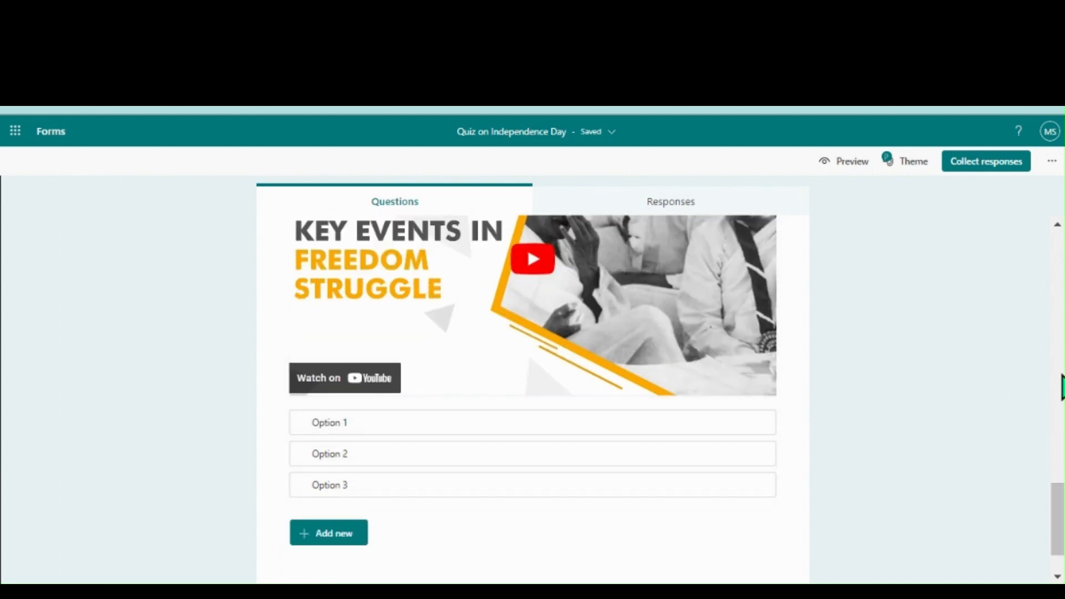
click(1057, 224)
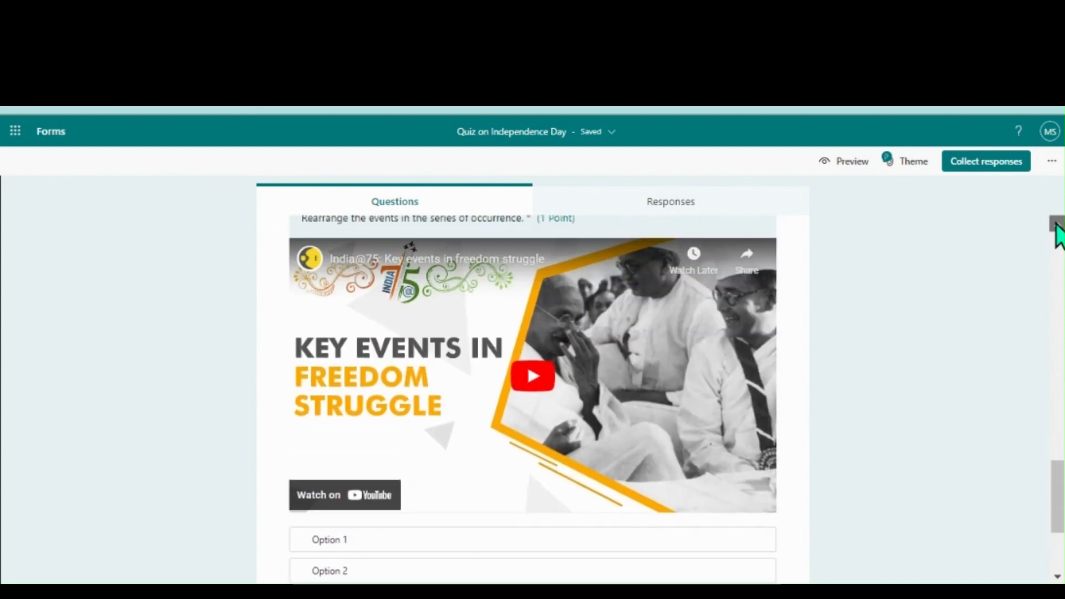
click(1057, 224)
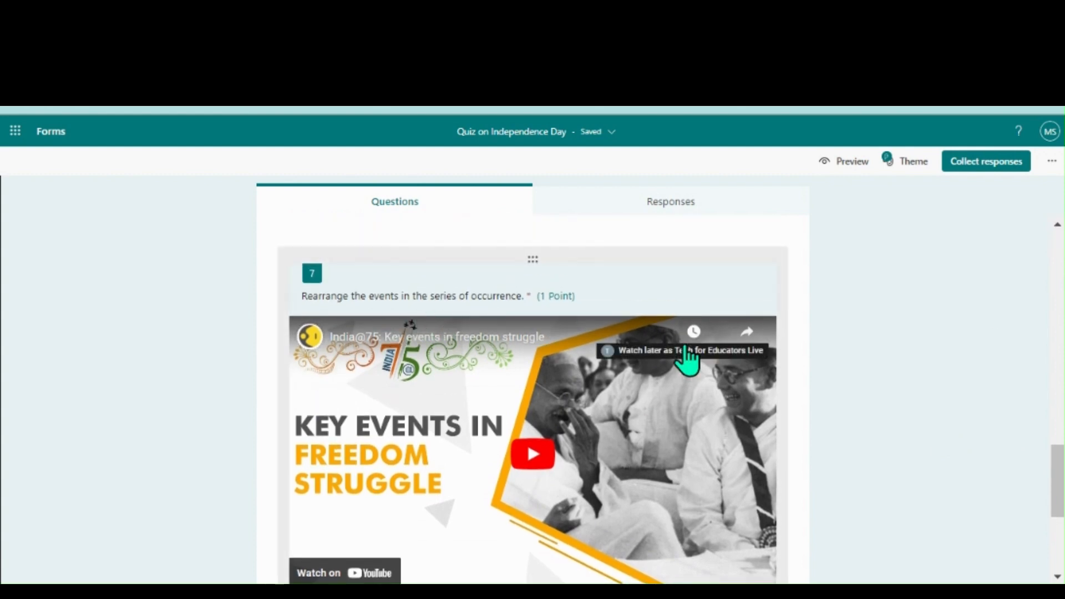
click(1057, 579)
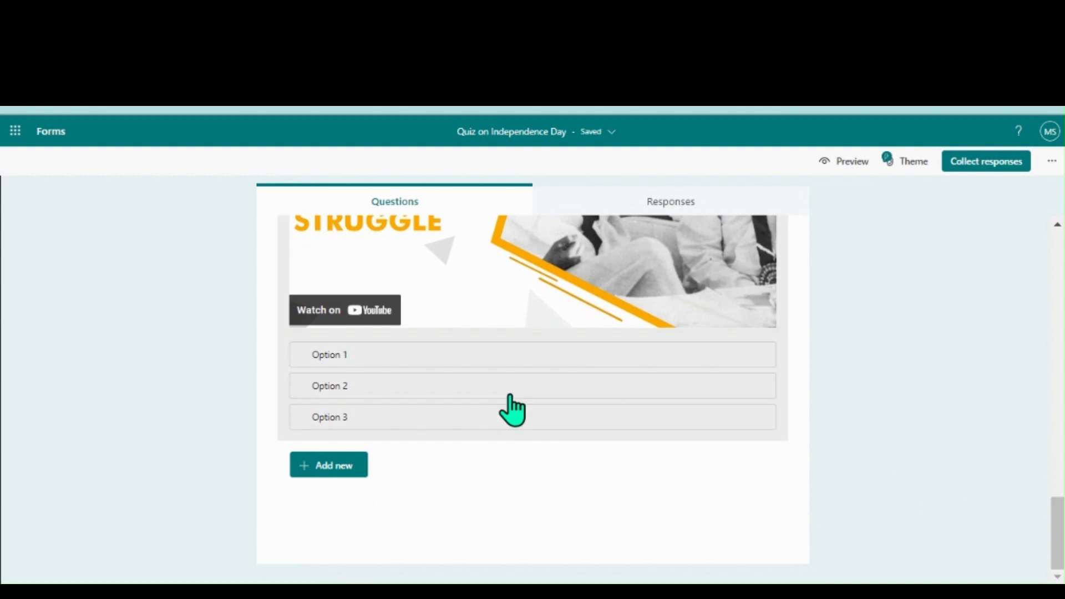
click(511, 410)
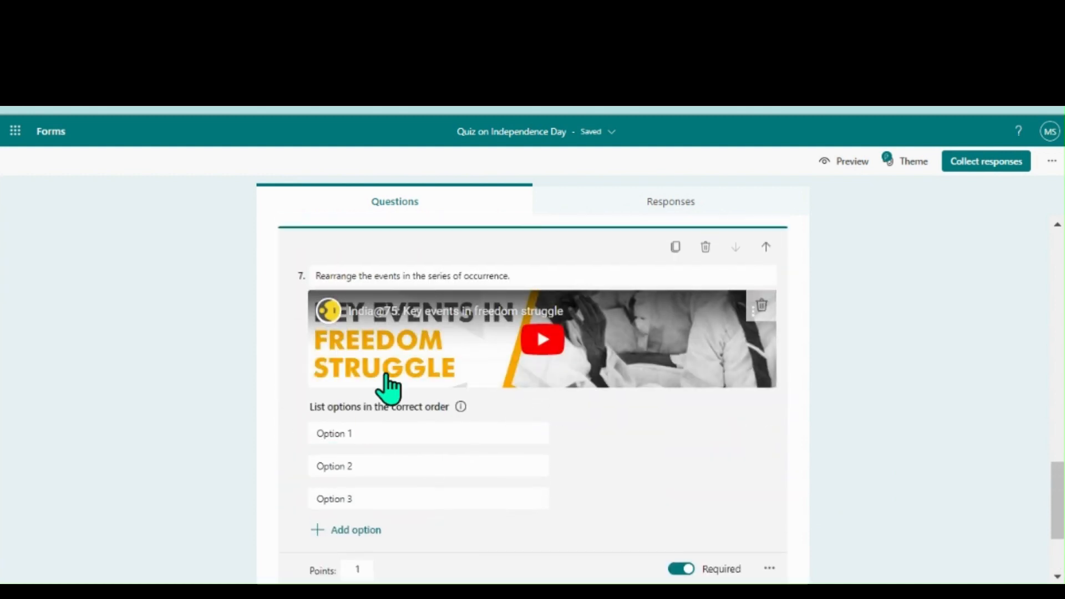
click(364, 566)
key(BackSpace)
text(4)
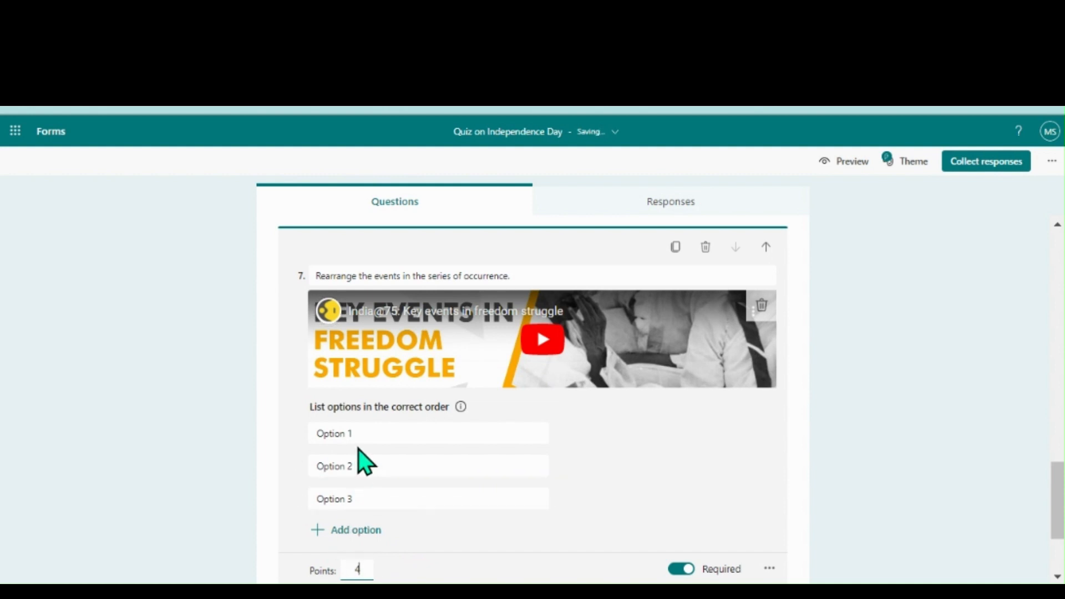
Set the first three ranking options to "Jalianwala Massacre", "Salt March" and "Quit India Movement", in that order.
click(356, 436)
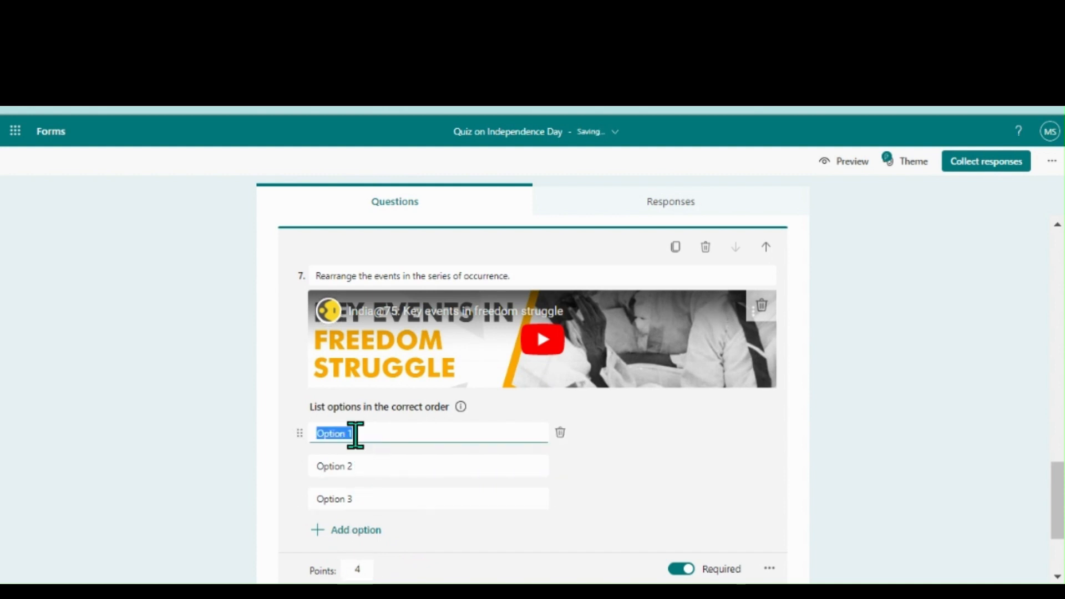
text(4)
key(BackSpace)
text(Jalianwala Massacre)
click(341, 467)
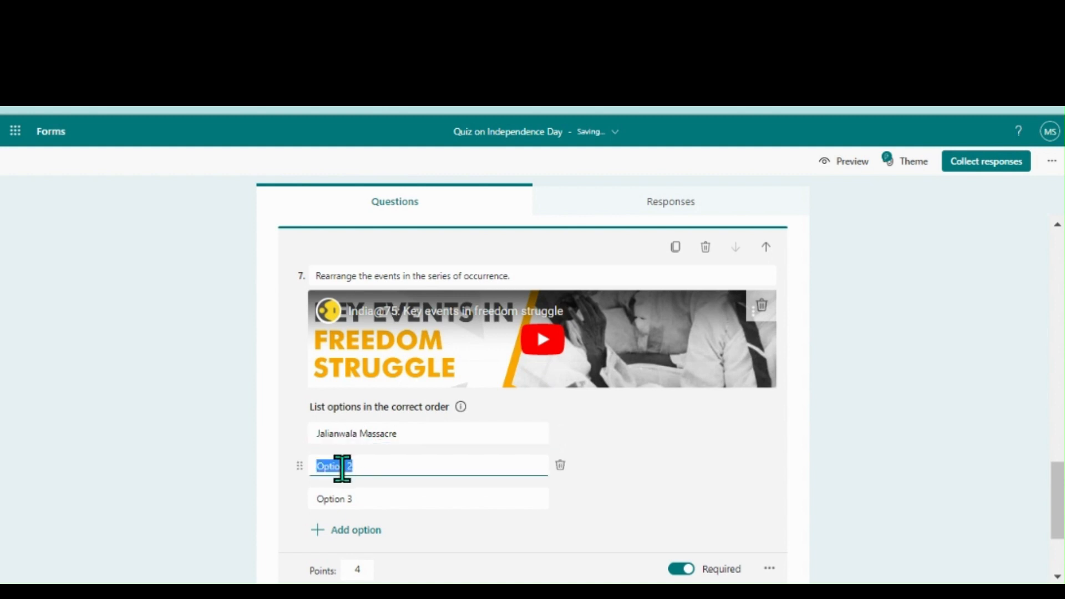
text(Salt March)
click(340, 498)
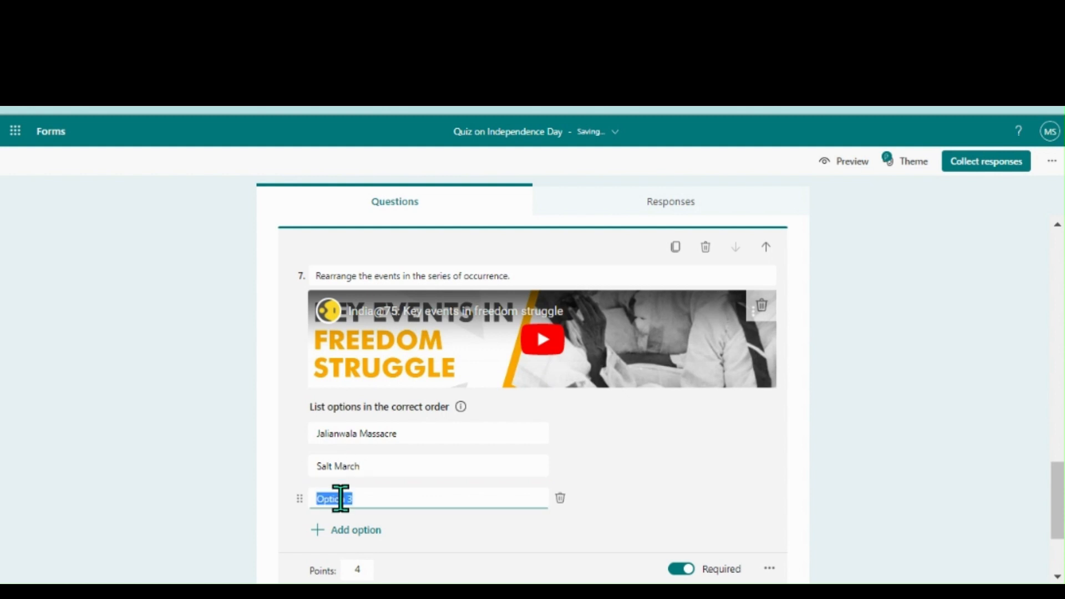
text(Quit India Movement)
Add a fourth option reading "Independence of India" to the ranking question.
click(343, 530)
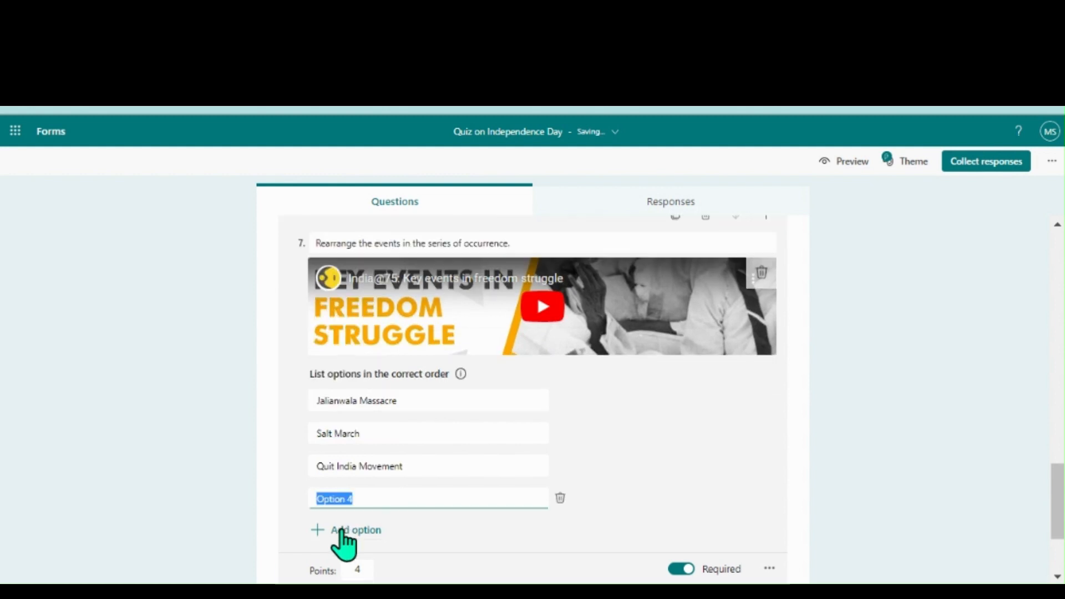
text(Mou)
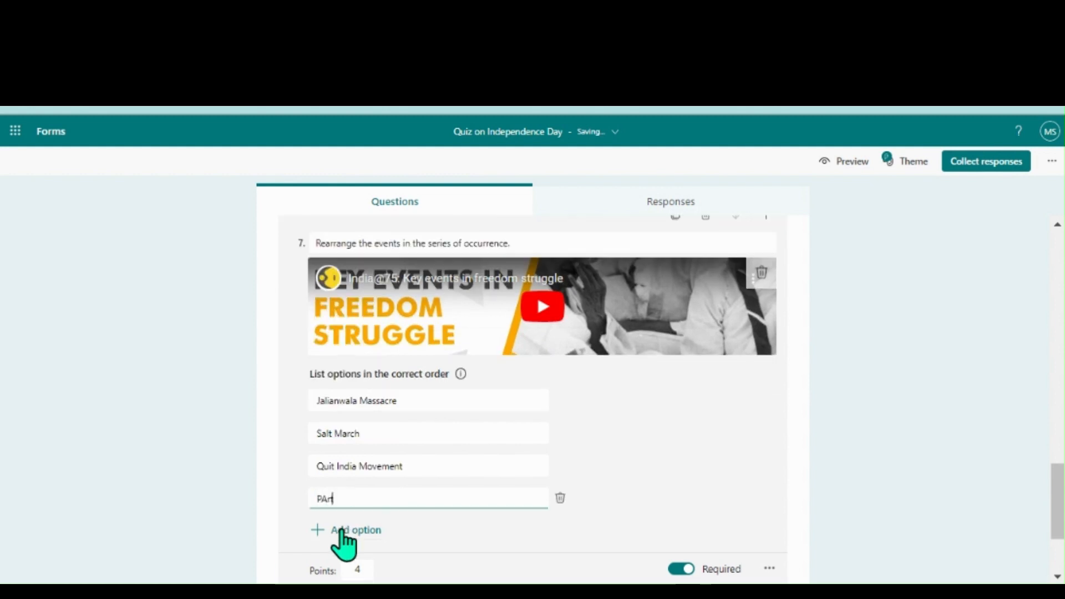
key(BackSpace)
key(BackSpace)
key(BackSpace)
text(P)
key(BackSpace)
text(Indepen)
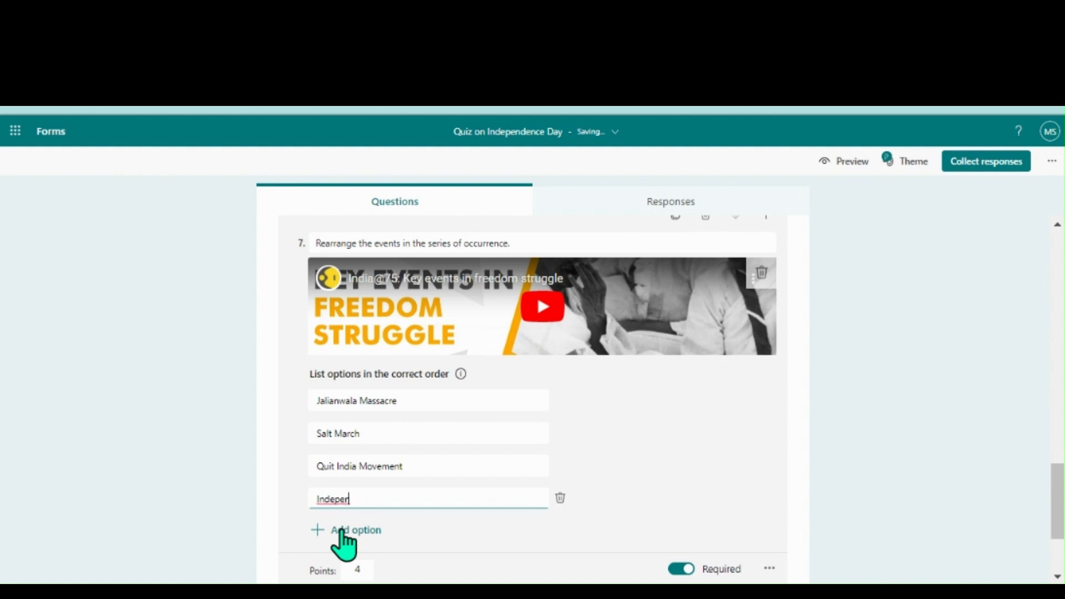
text(dence of India)
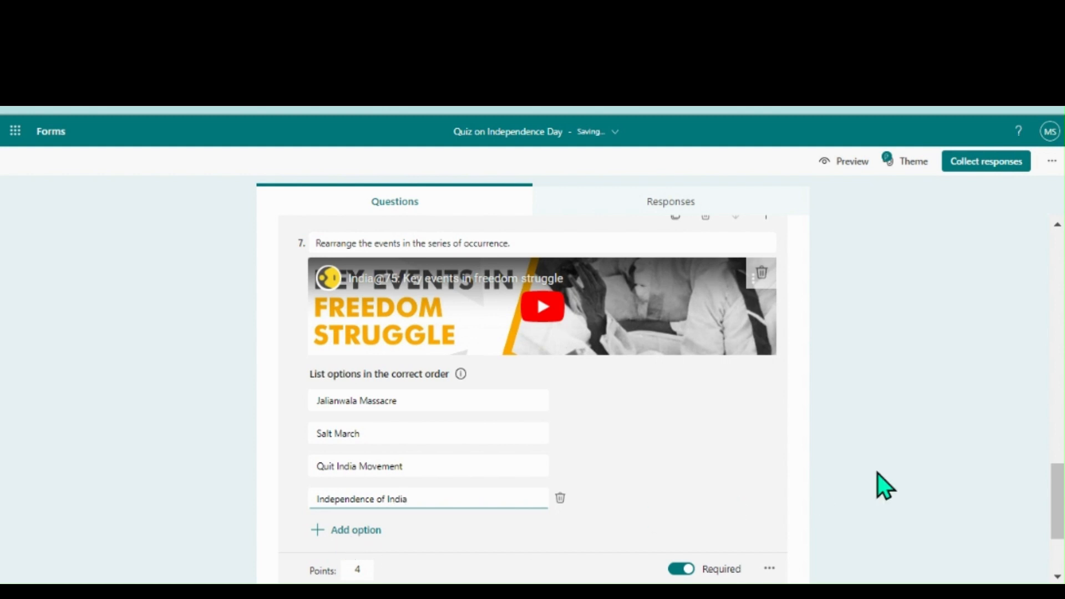
Add an Upload File question after the ranking question reading "Upload an image of yours dressed up as a freedom fighter.".
drag(1058, 507, 1057, 533)
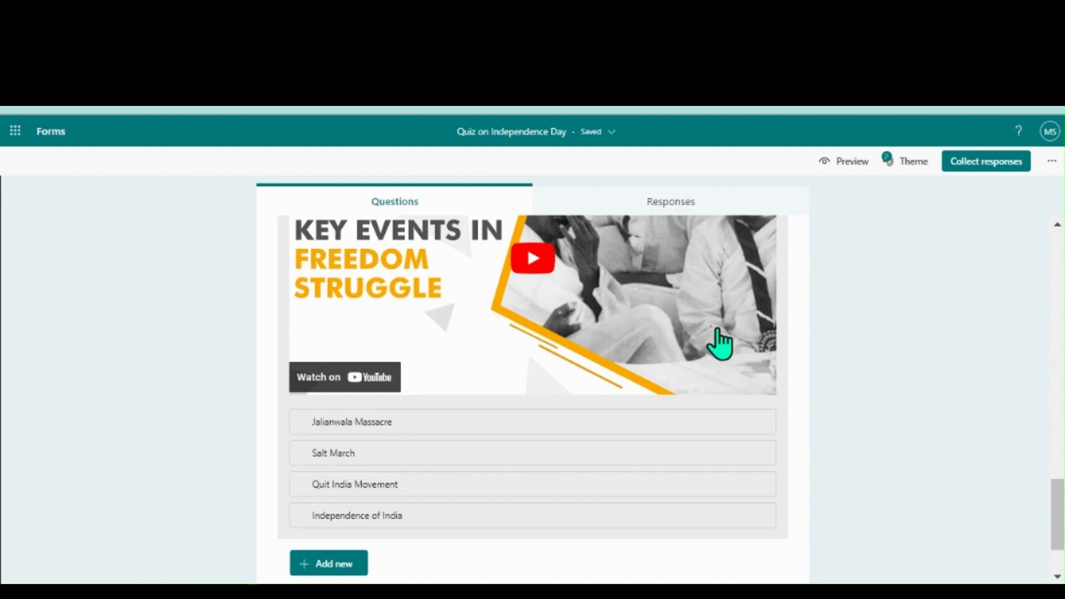
scroll(1058, 527, down, 2)
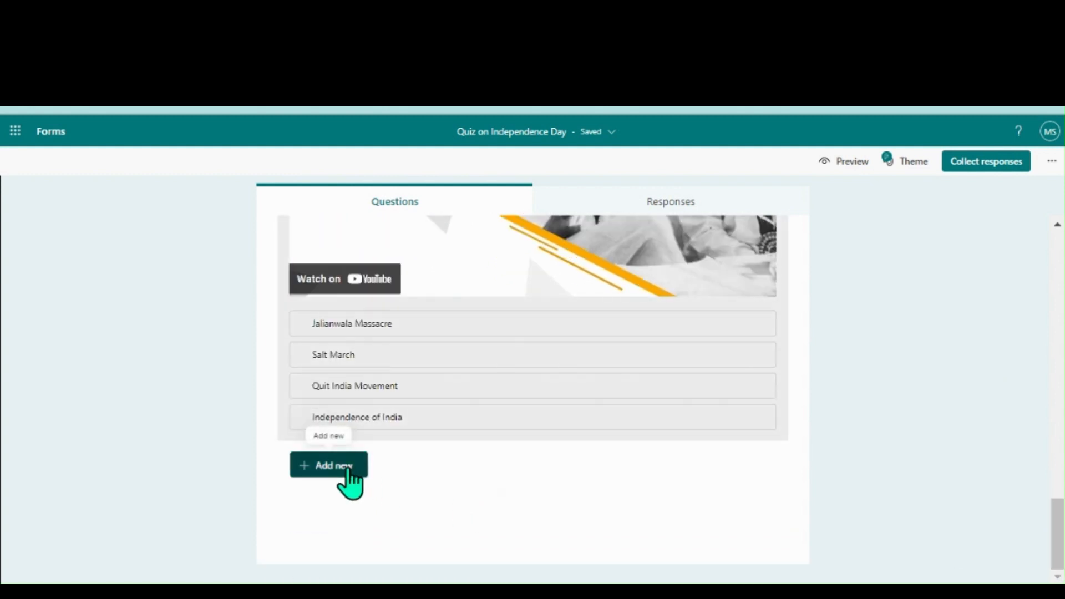
click(348, 468)
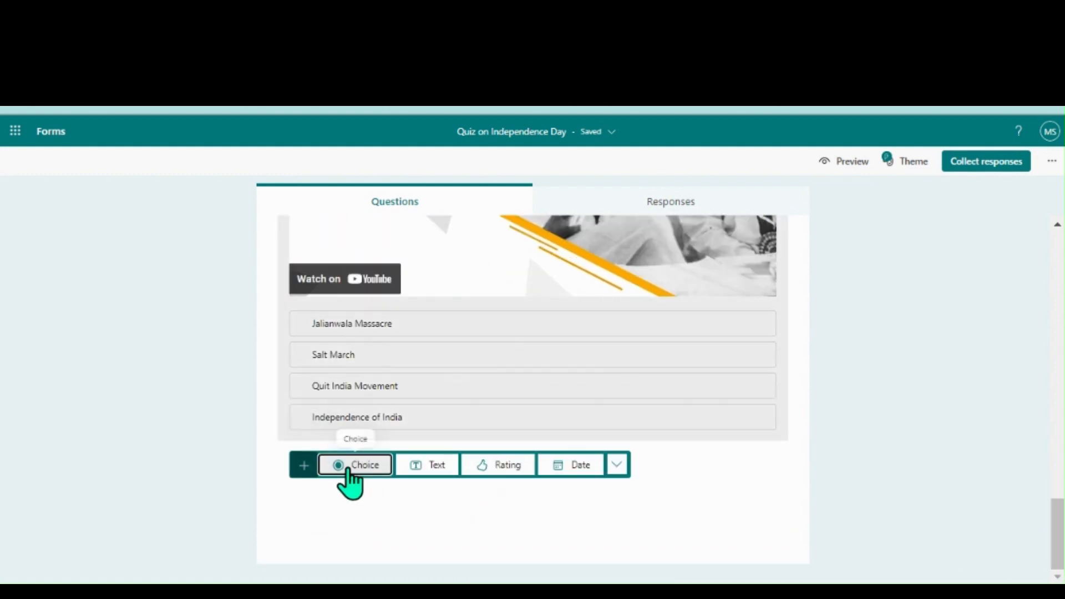
click(616, 466)
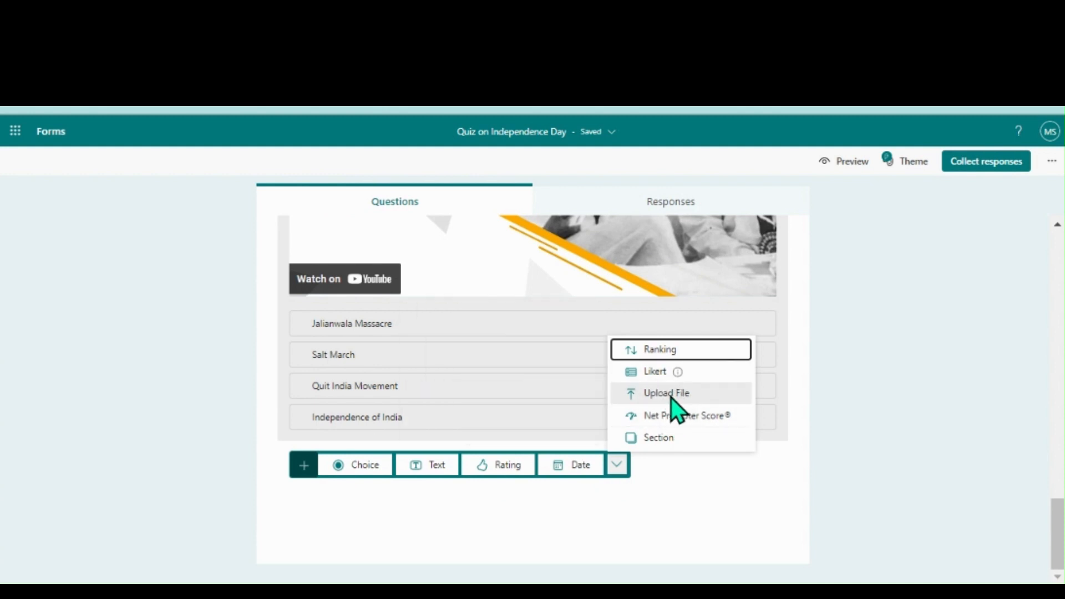
click(671, 398)
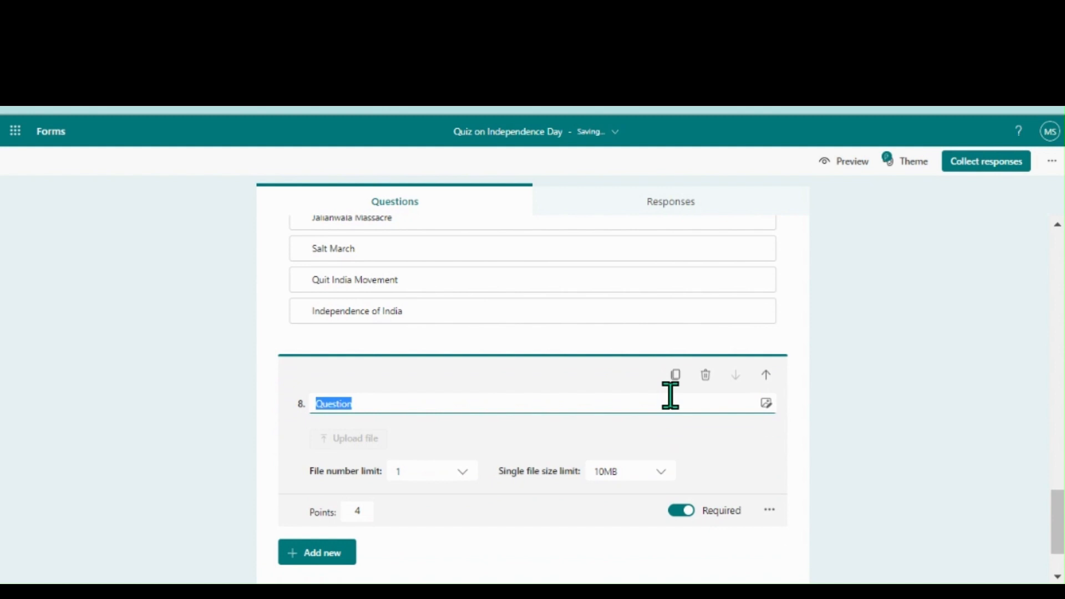
text(Upload an image)
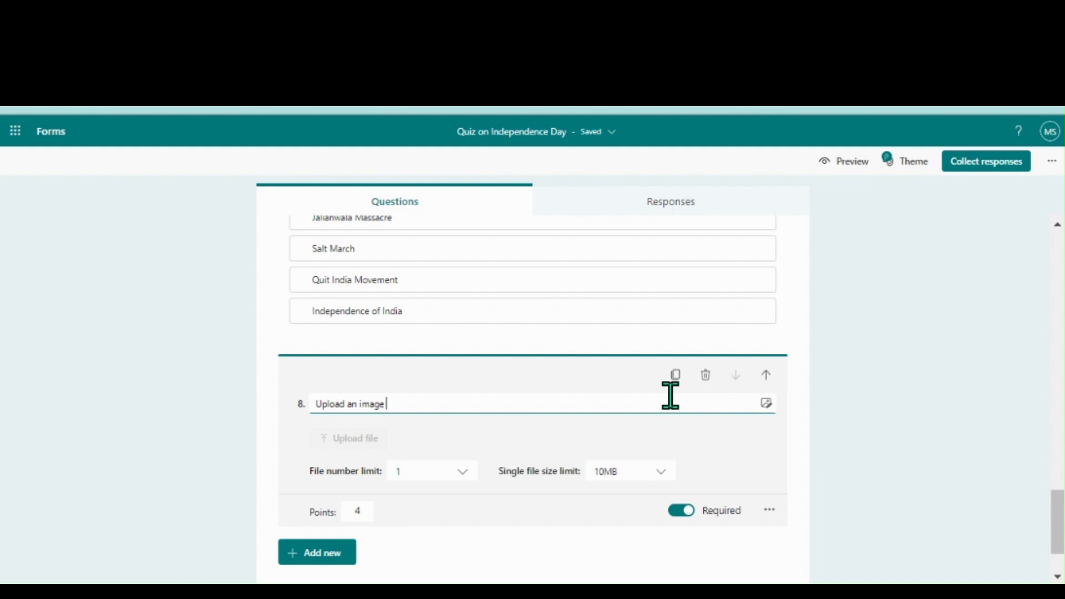
text(of yours)
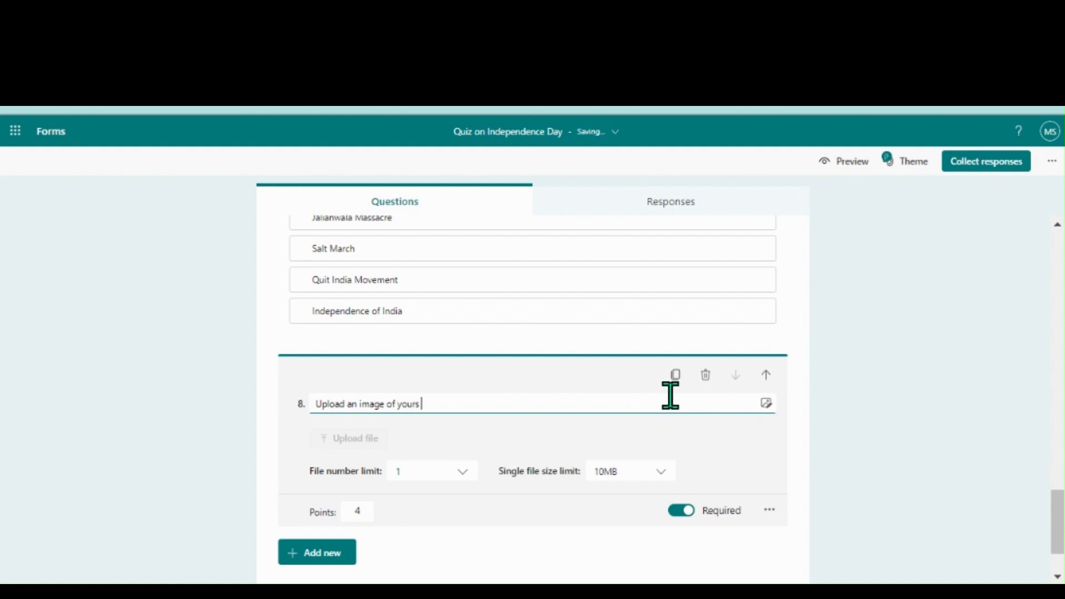
text( dressed up as a freedom fighter)
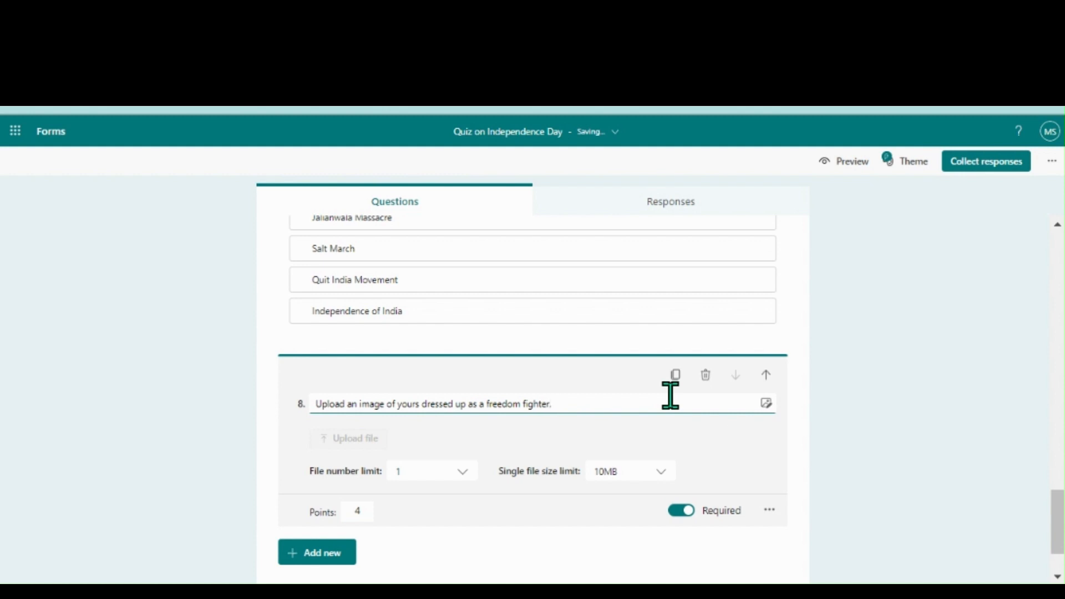
Set the file upload question to 5 points and choose 10MB as its single file size limit.
drag(1057, 507, 1057, 523)
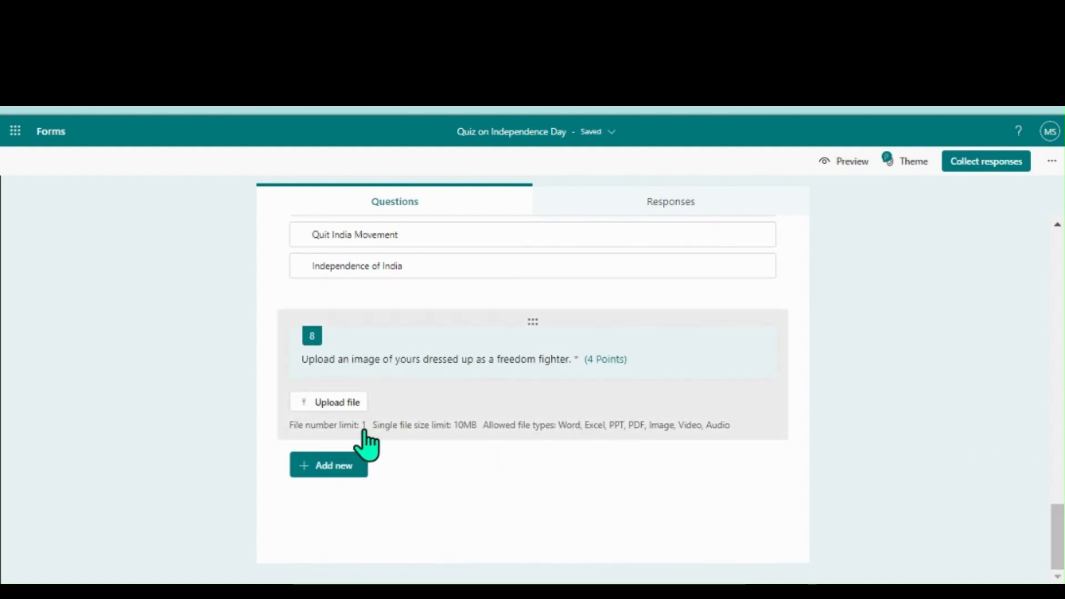
click(408, 365)
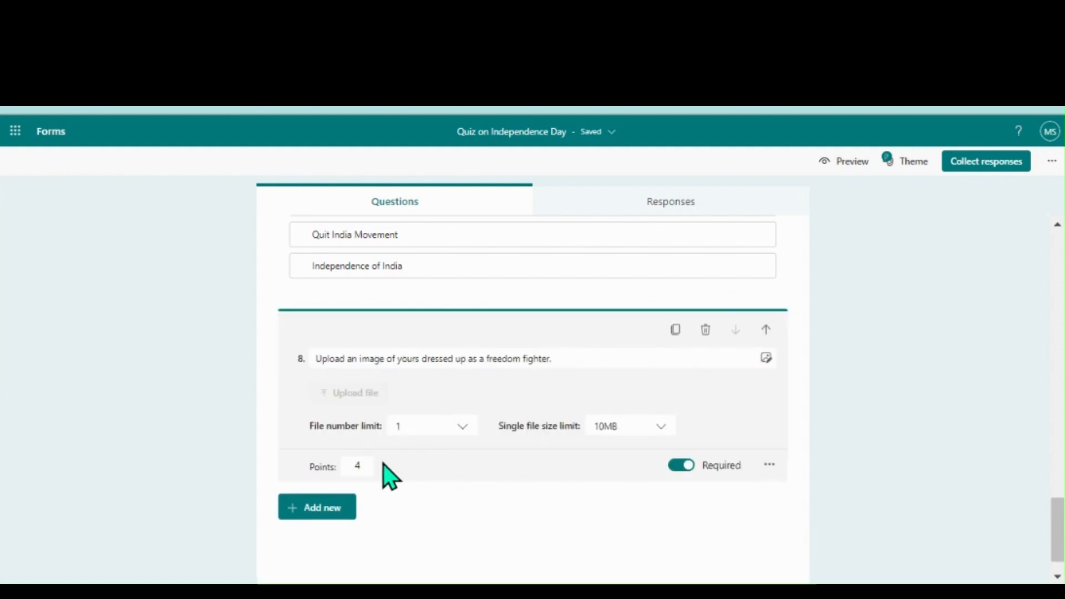
click(364, 467)
key(BackSpace)
text(5)
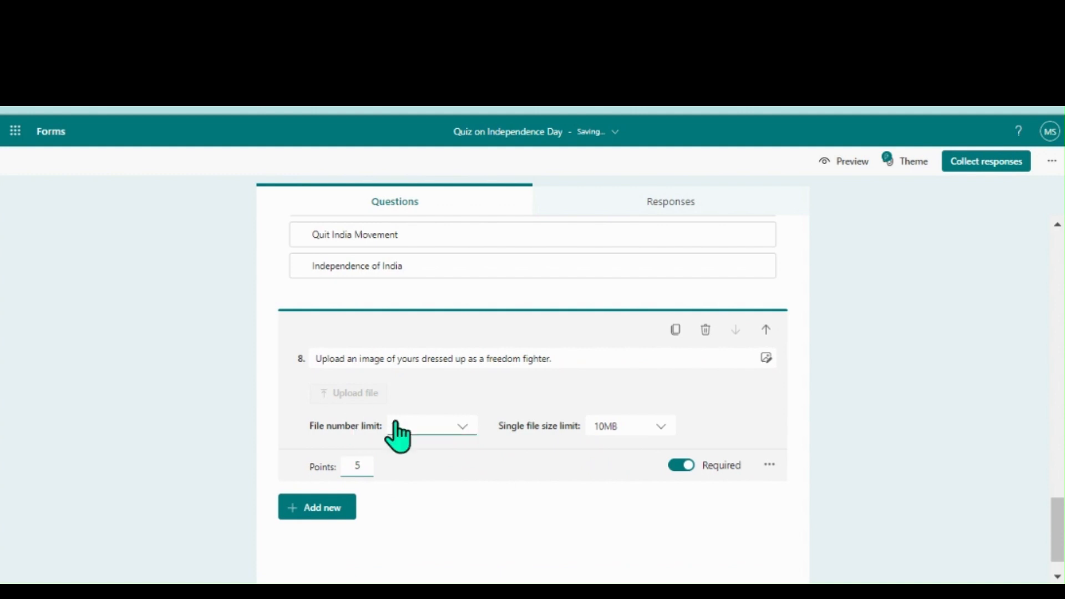
click(661, 427)
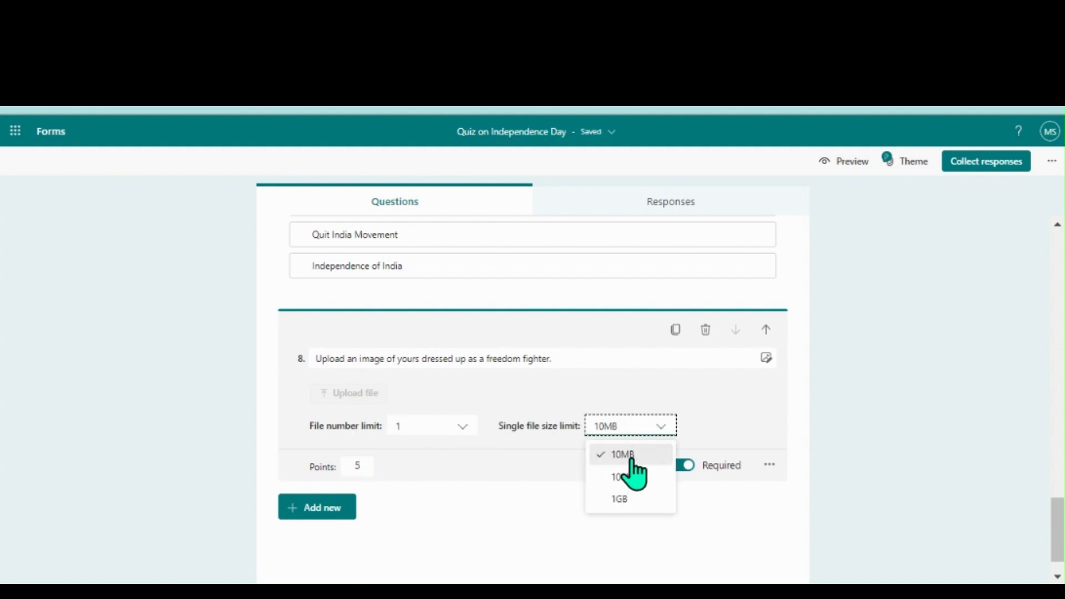
click(627, 455)
Restrict the upload question's file types to Image, excluding Word, Excel, PPT, PDF, Video and Audio.
click(770, 466)
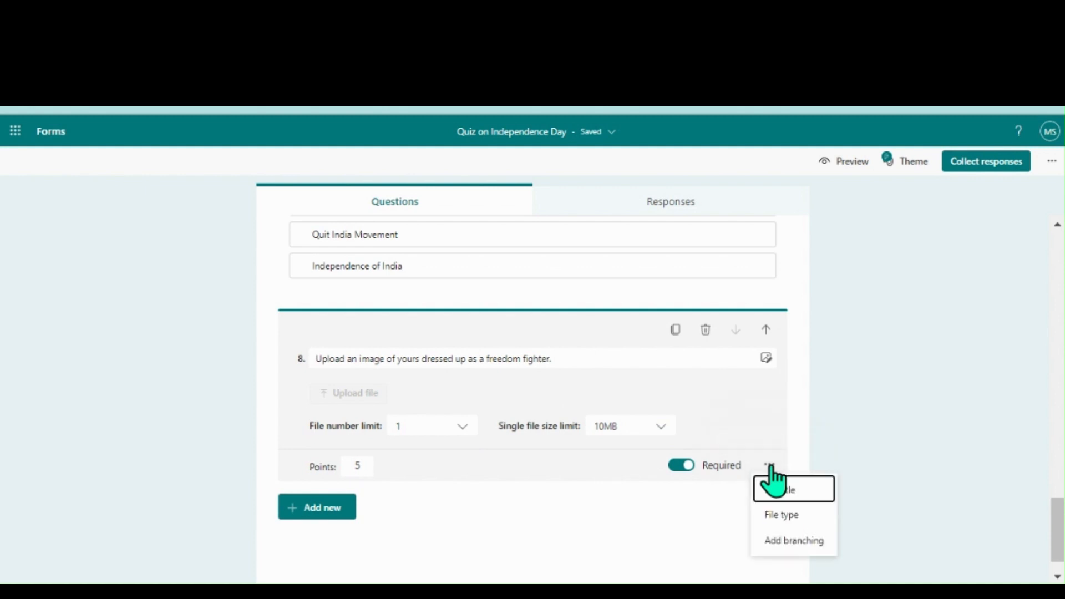
click(783, 515)
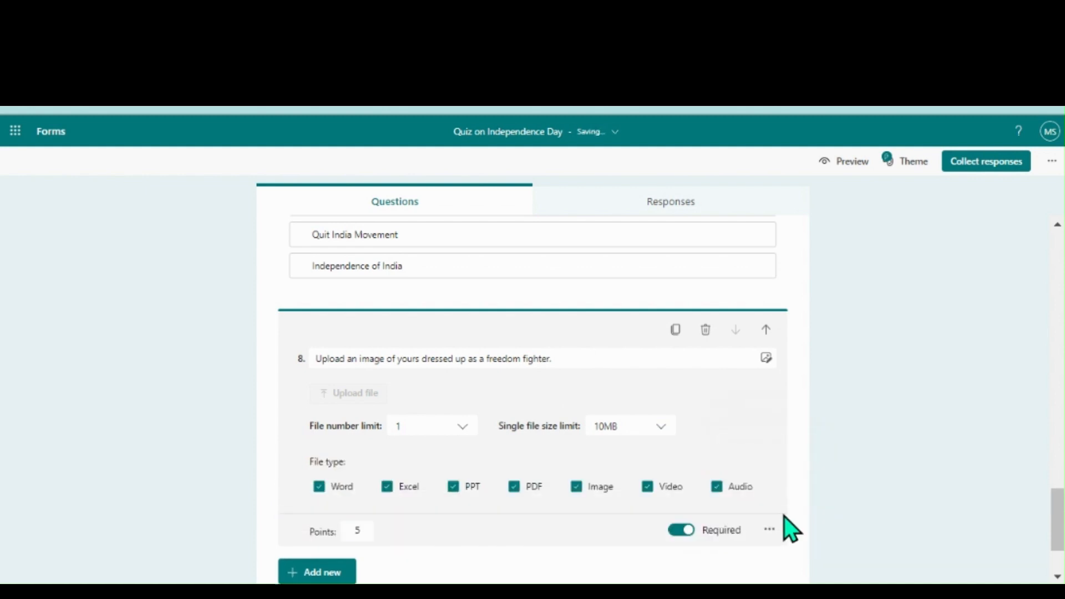
click(319, 488)
click(387, 487)
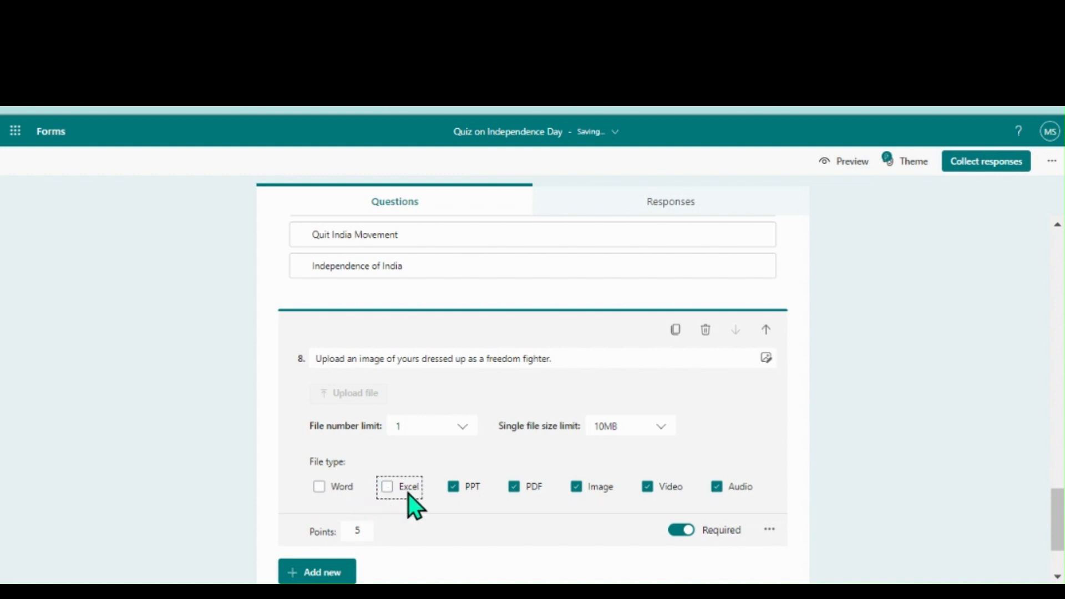
click(461, 488)
click(516, 486)
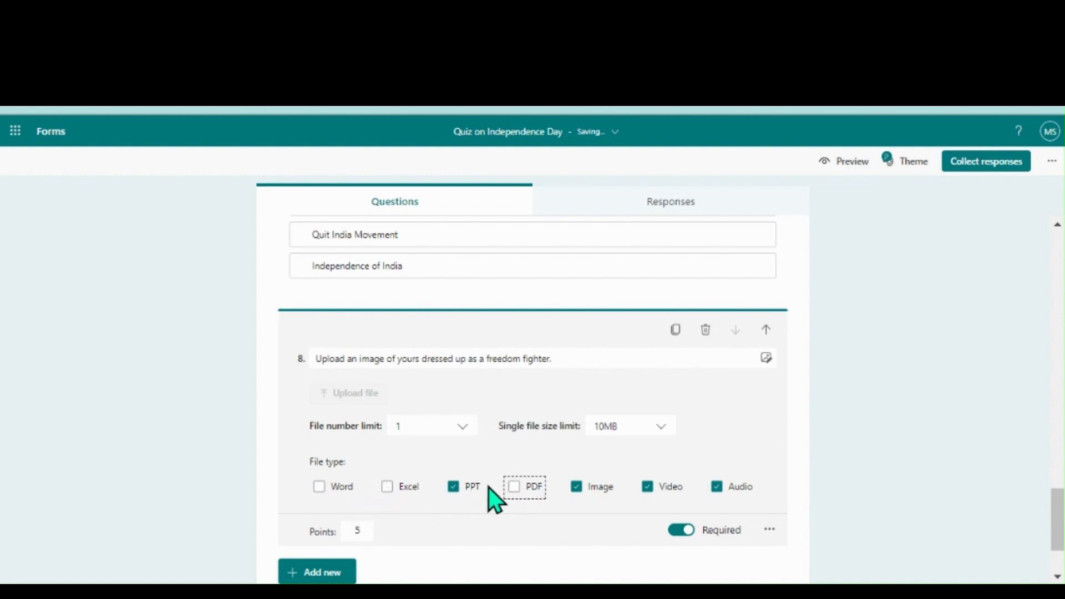
click(453, 487)
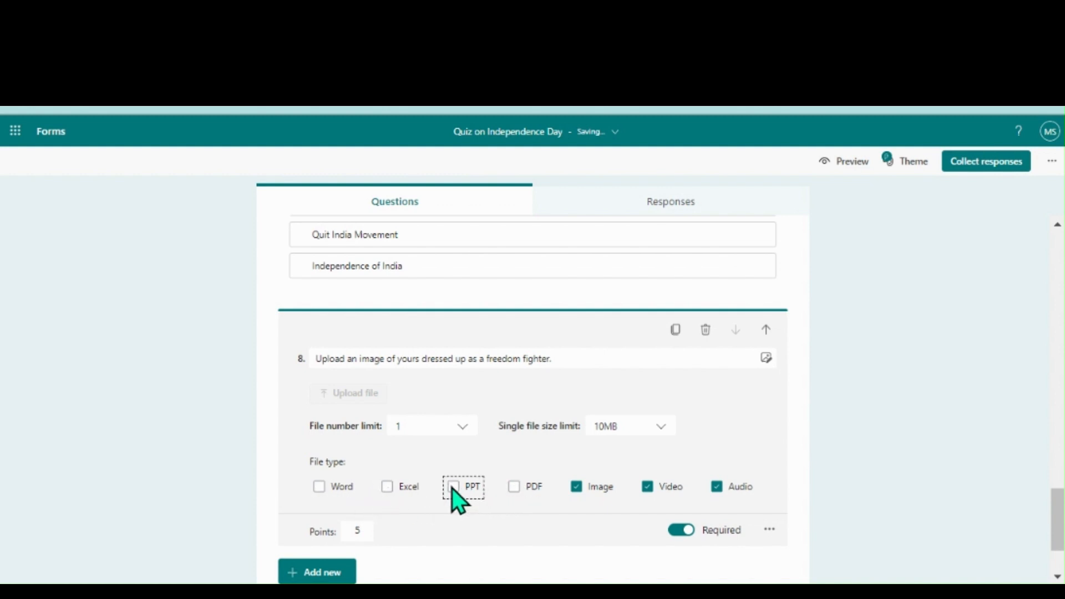
click(653, 488)
click(717, 487)
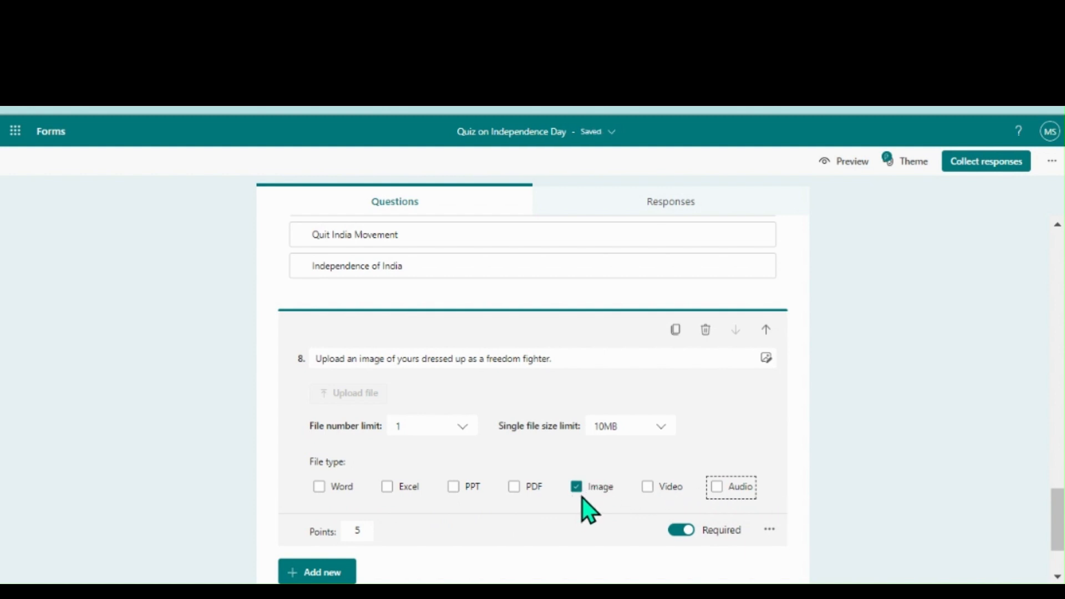
Add a Likert question after the file upload question reading "Rate the instructor of the session.".
click(1057, 575)
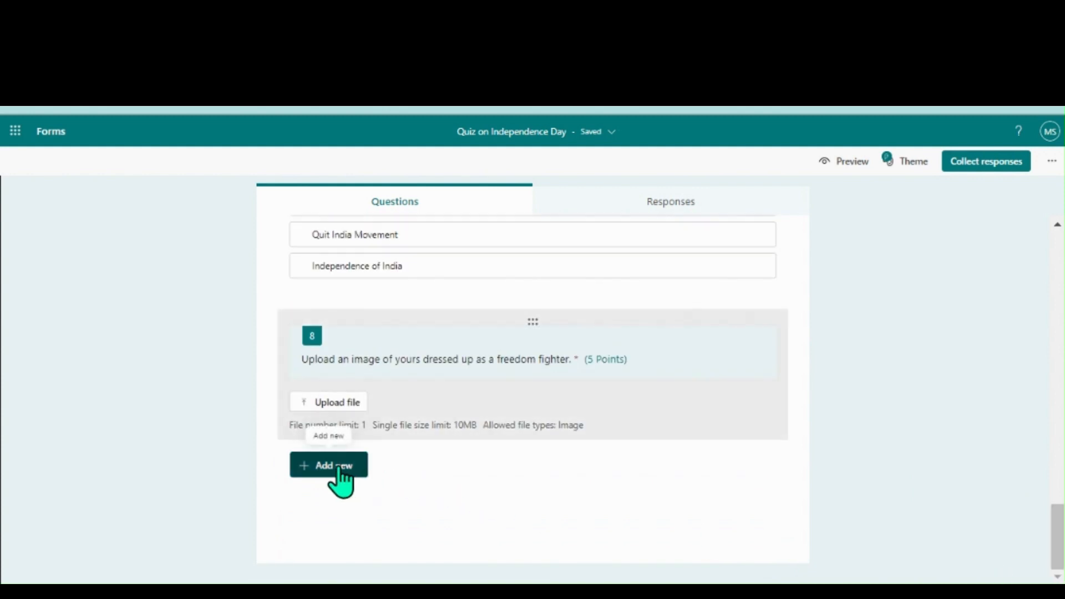
click(340, 467)
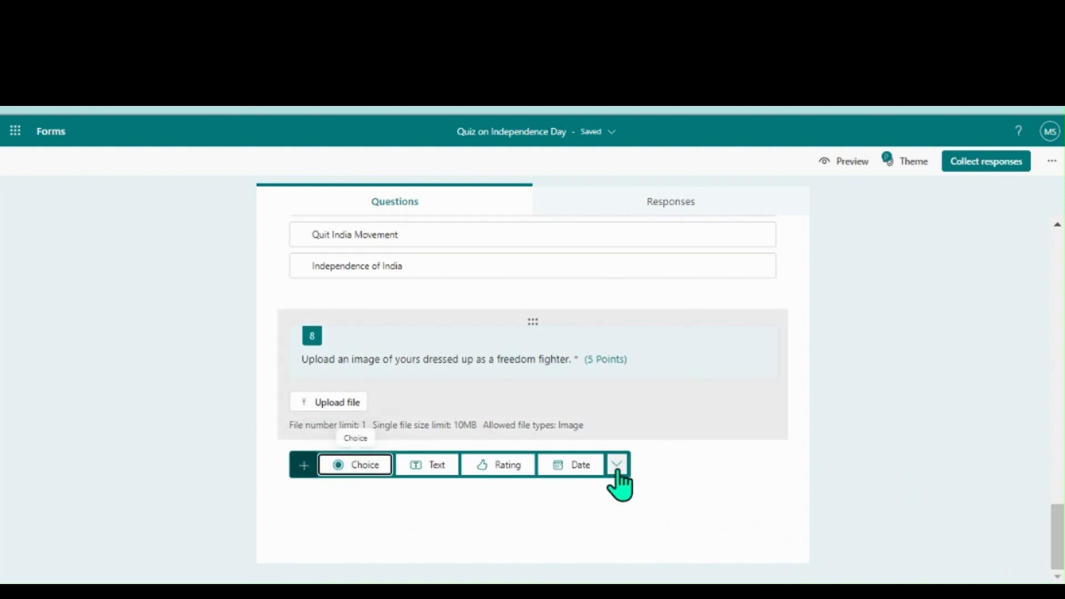
click(616, 466)
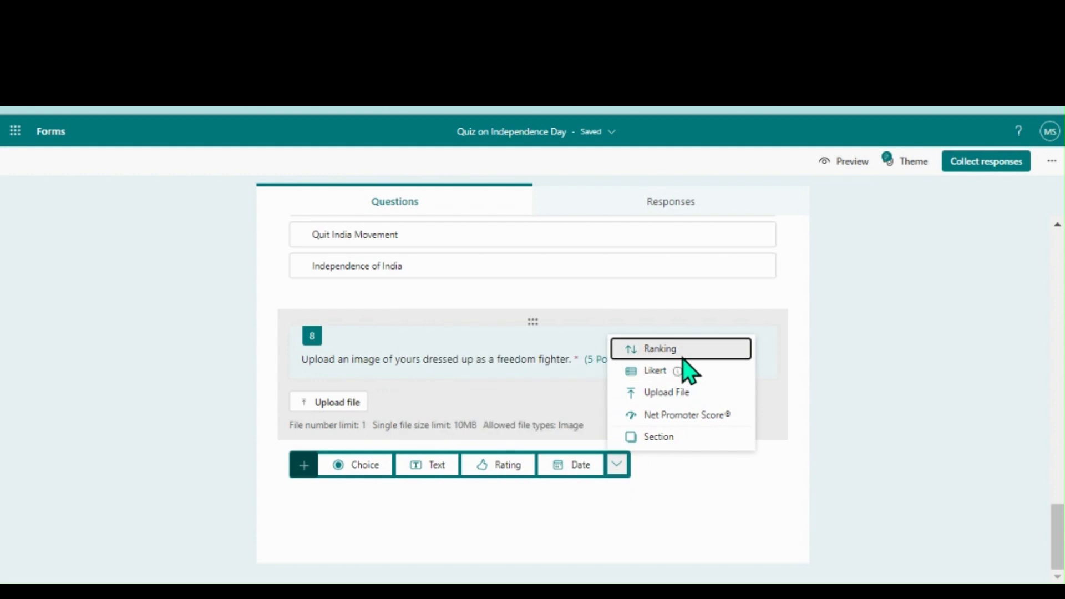
mouse_move(678, 373)
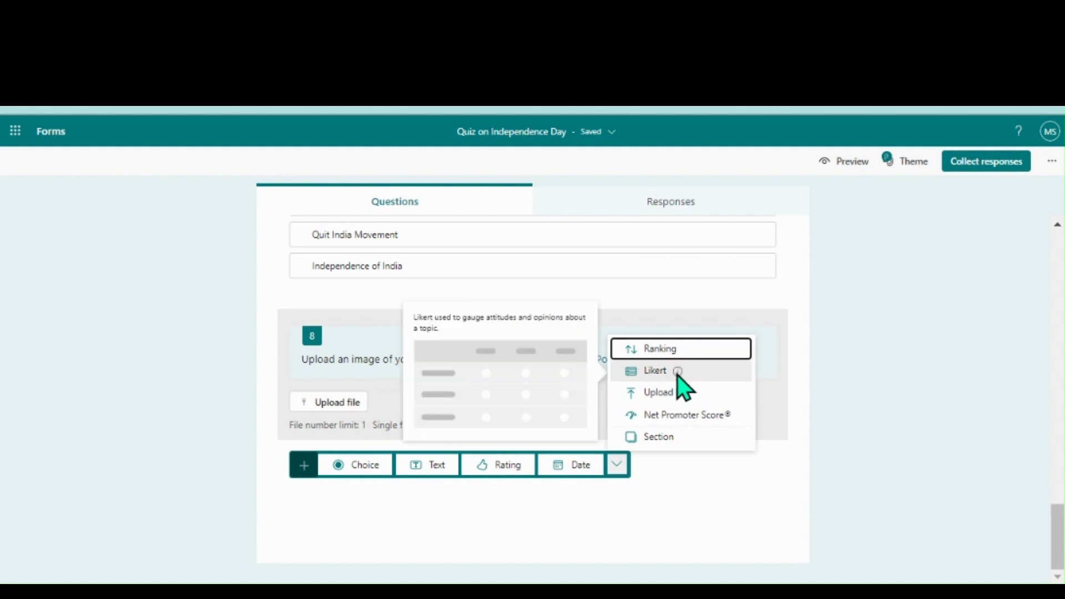
click(677, 374)
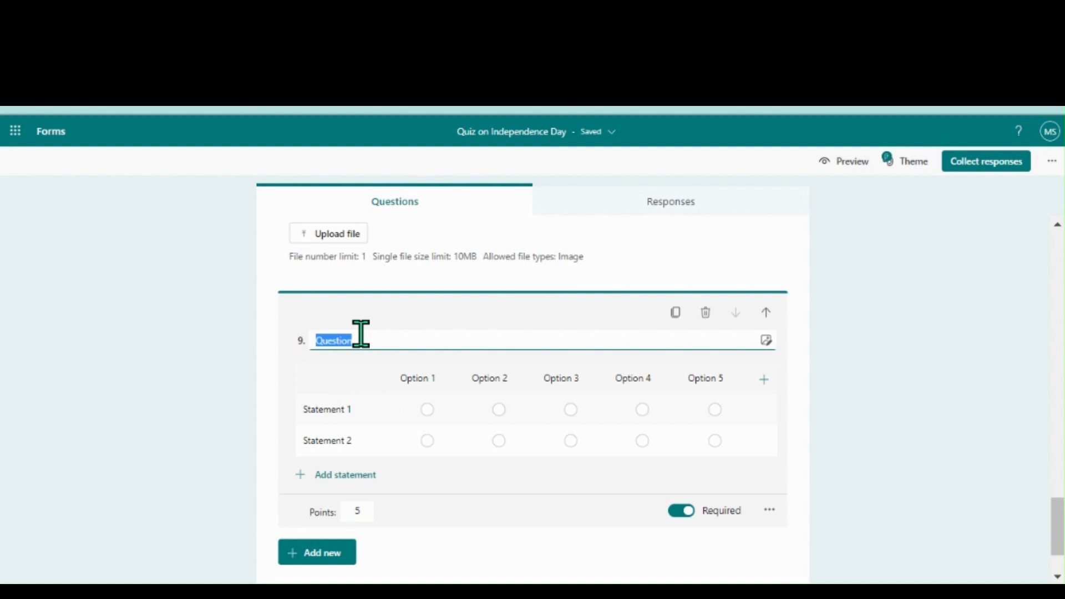
text(Rate the instructor o)
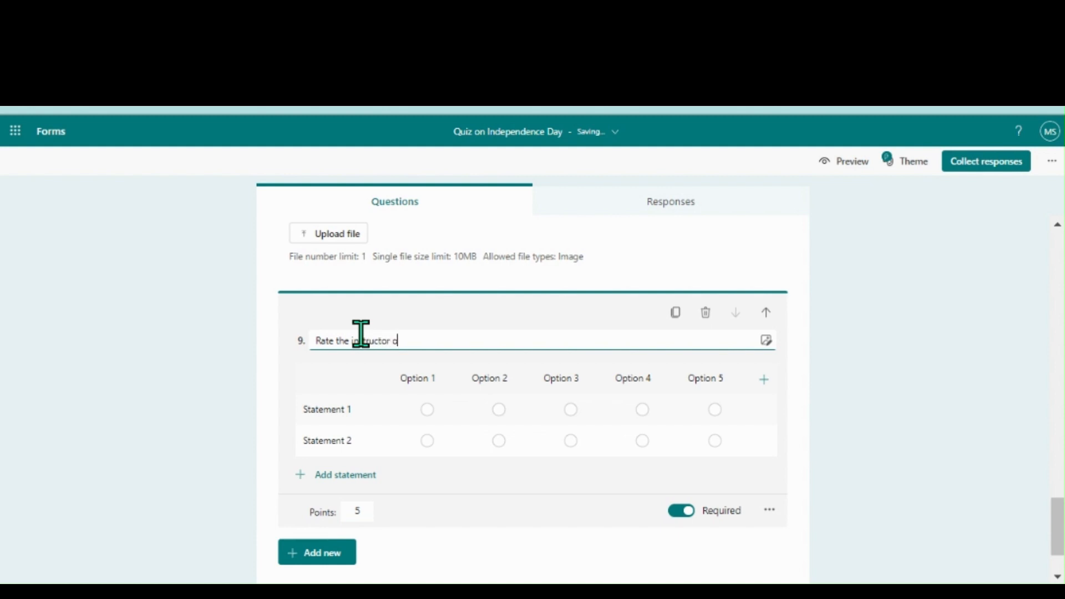
text(f the session.)
Rename the Likert question's first statement as "Presentation".
click(319, 410)
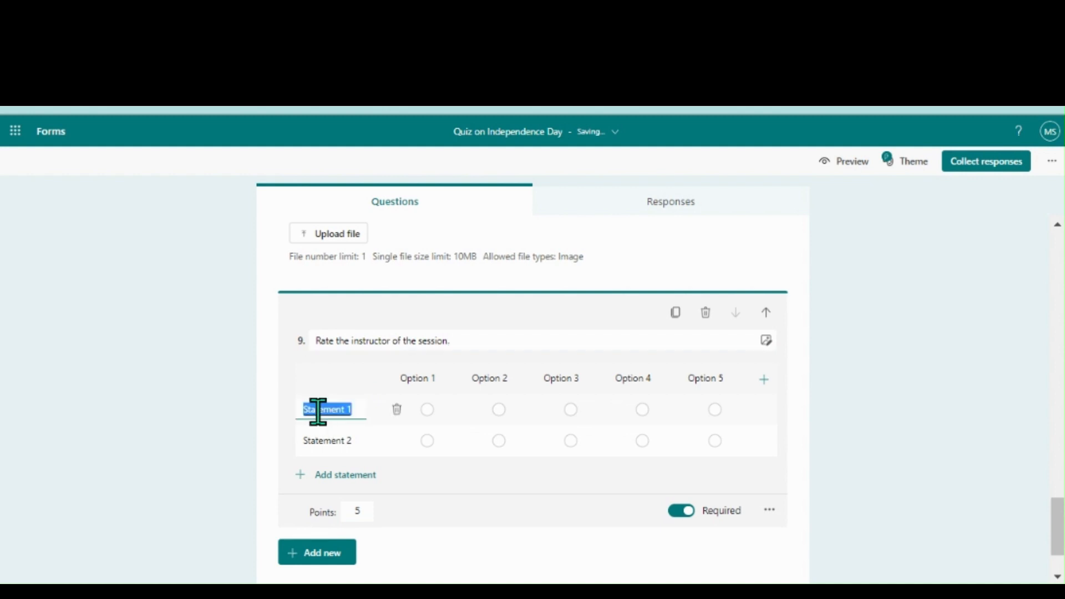
click(350, 414)
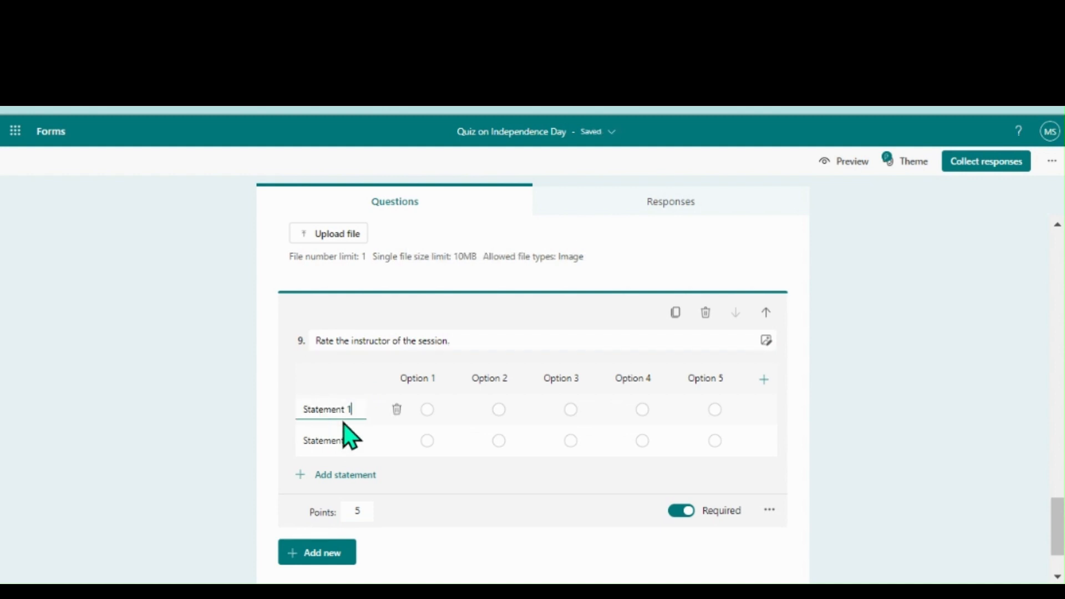
key(BackSpace)
key(BackSpace)
key(BackSpace)
key(BackSpace)
key(BackSpace)
key(BackSpace)
key(BackSpace)
key(BackSpace)
key(BackSpace)
key(BackSpace)
text(Pre)
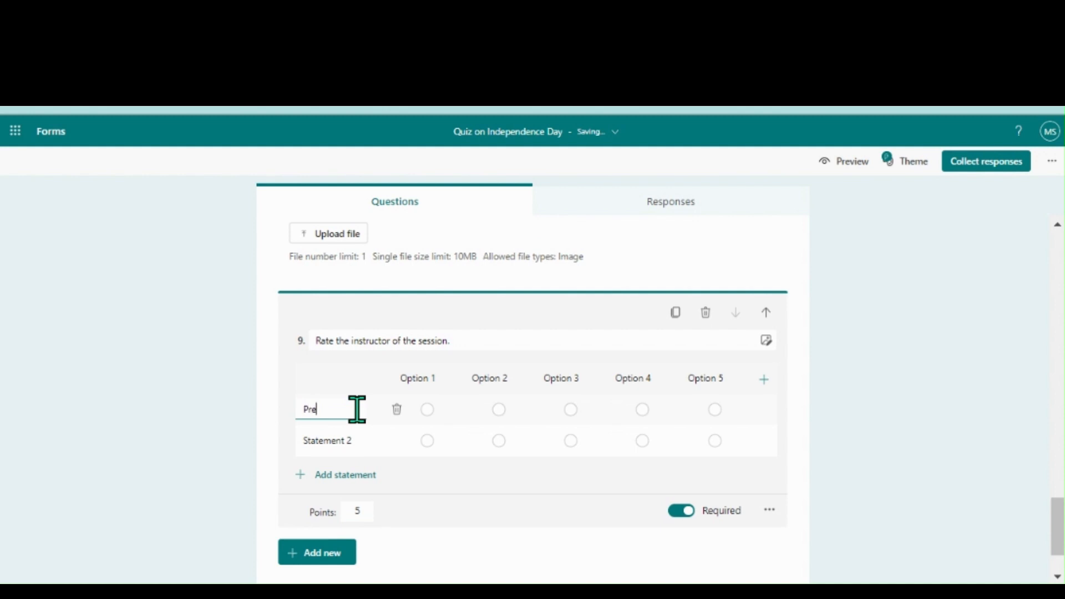
text(sentation)
Rename the Likert question's second statement as "Approachability" and add a third statement reading "Content delivery".
click(324, 446)
text(Ap)
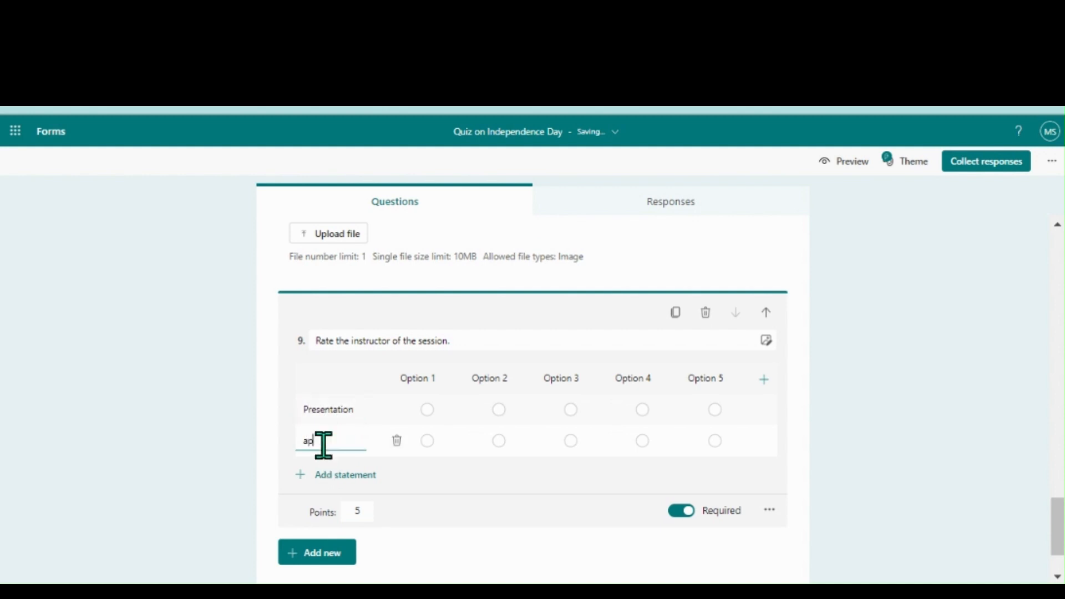
text(proachabl)
text(lity)
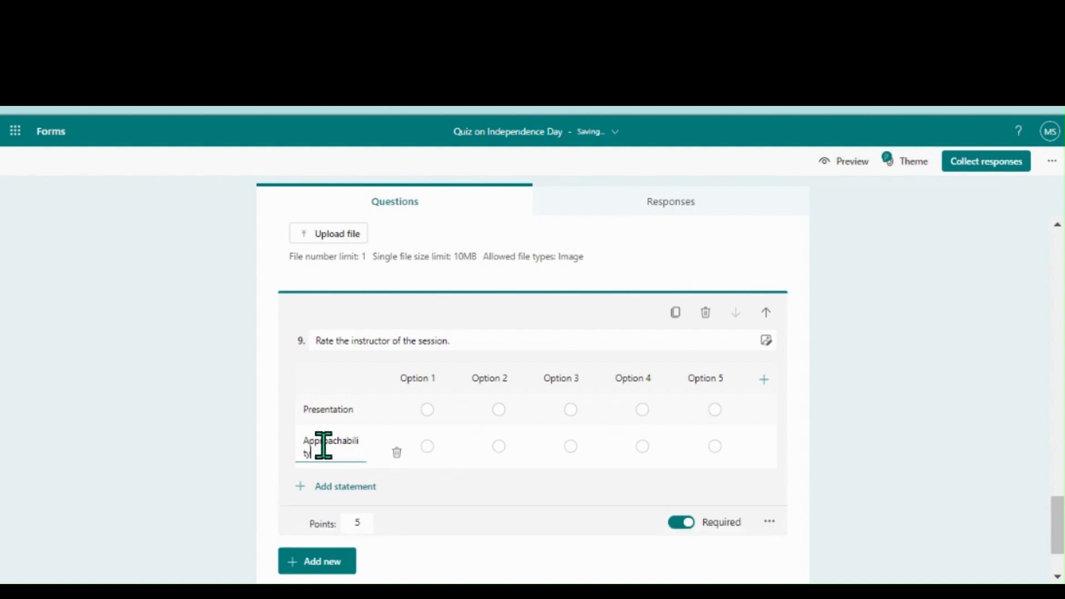
click(326, 491)
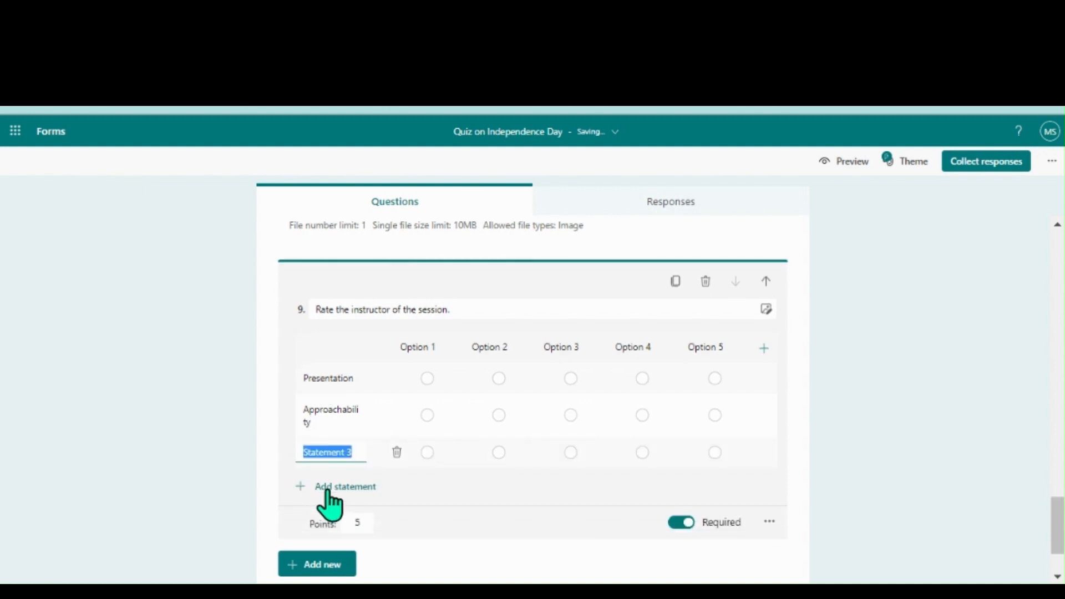
text(Content deli)
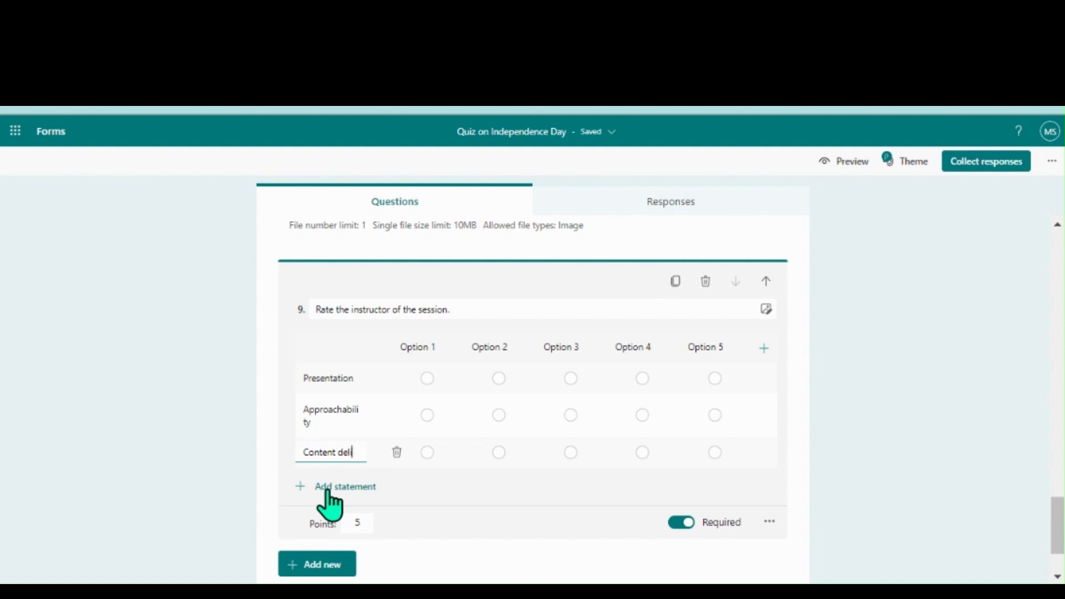
text(very)
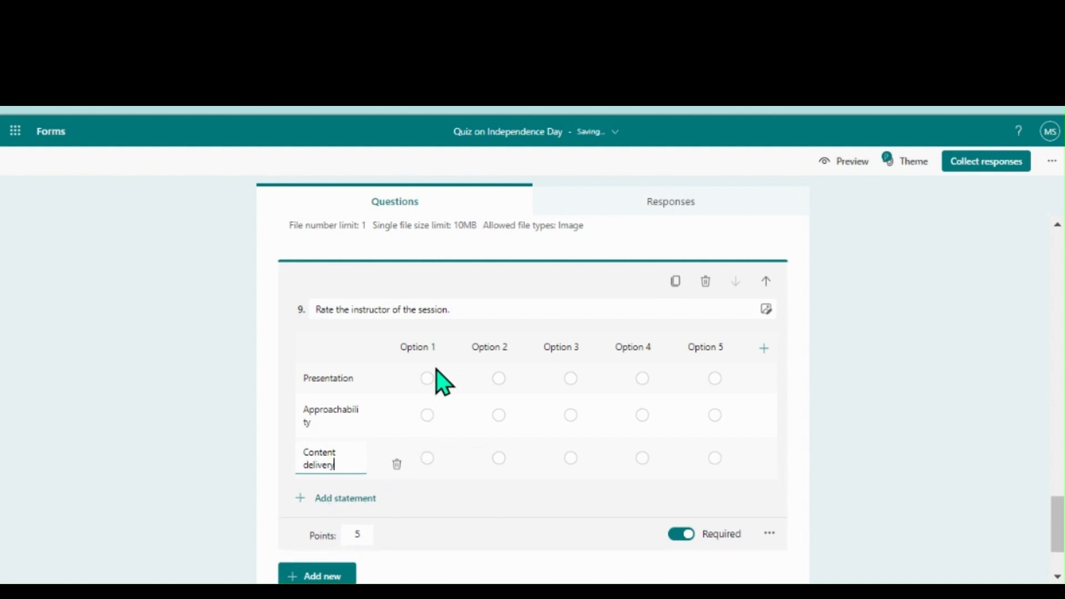
Rename the Likert question's first option as "Strongly Agree" and delete its second option.
click(428, 342)
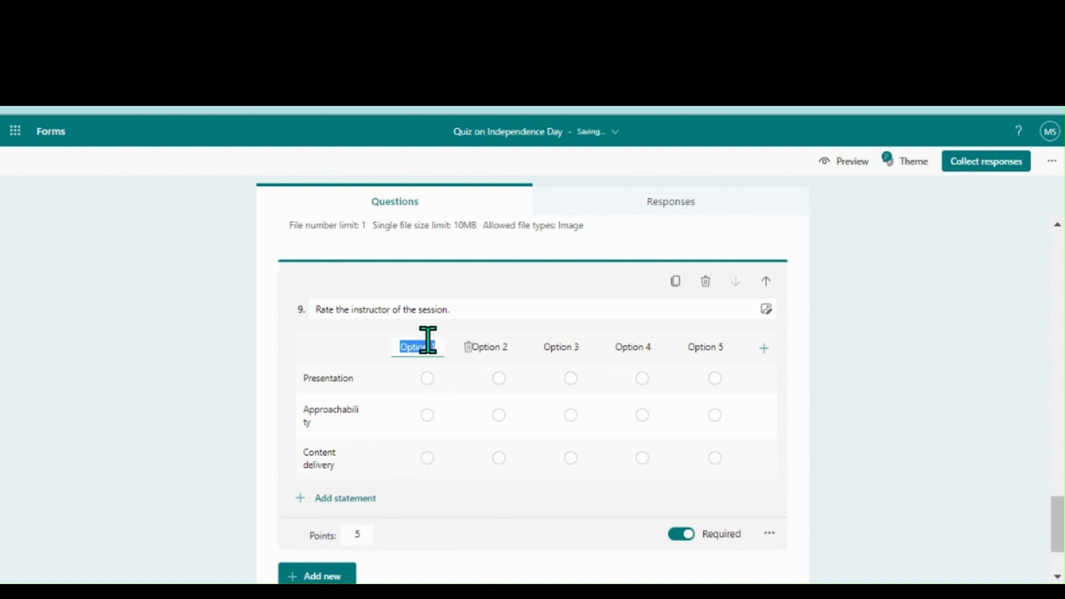
text(Strongly Agree)
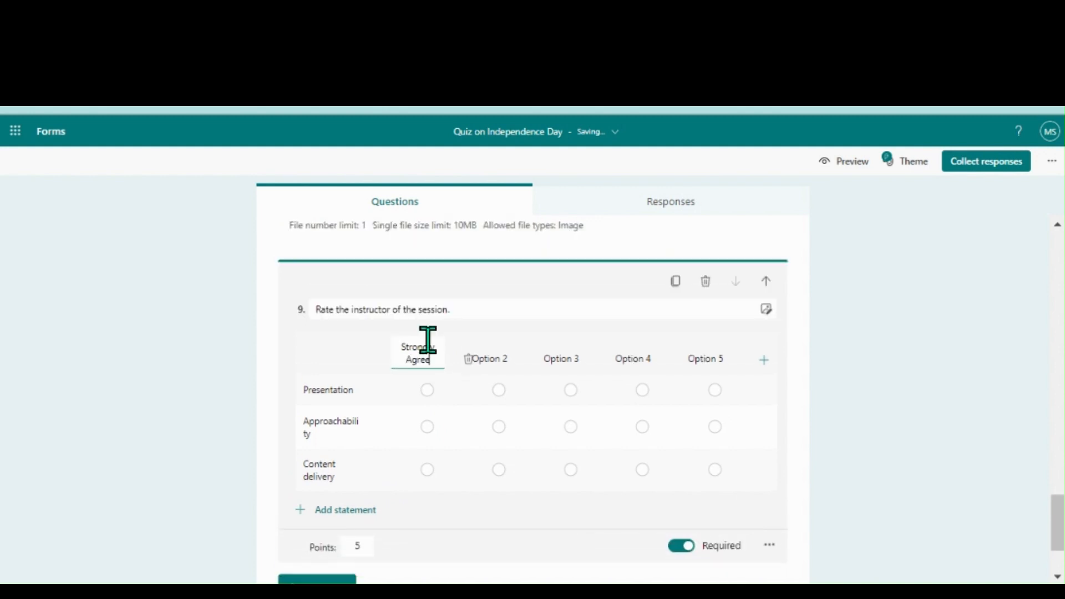
click(503, 357)
text(Ag)
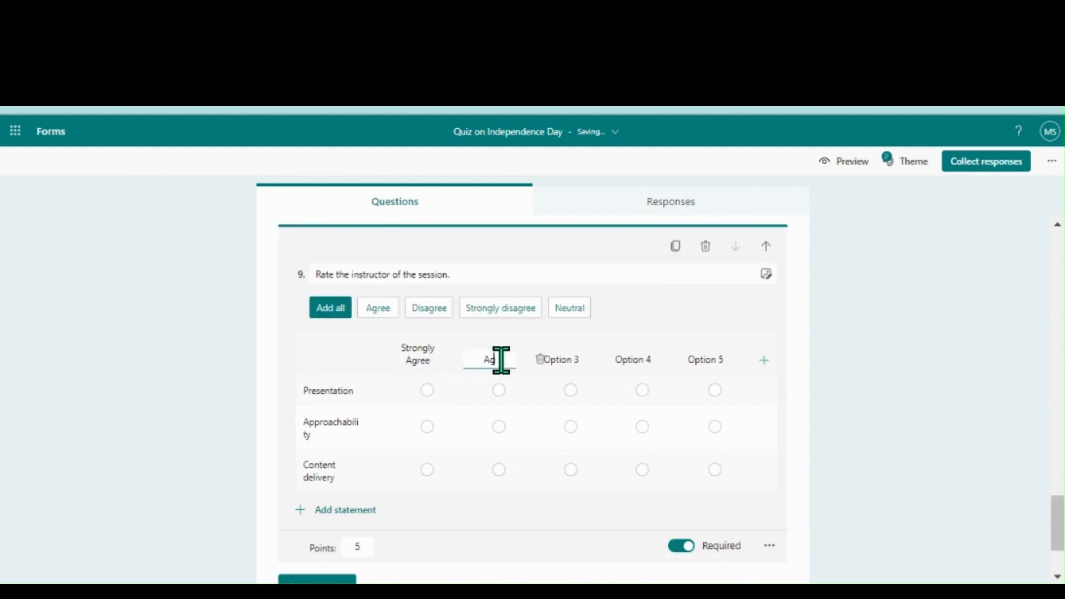
text(ree)
click(540, 360)
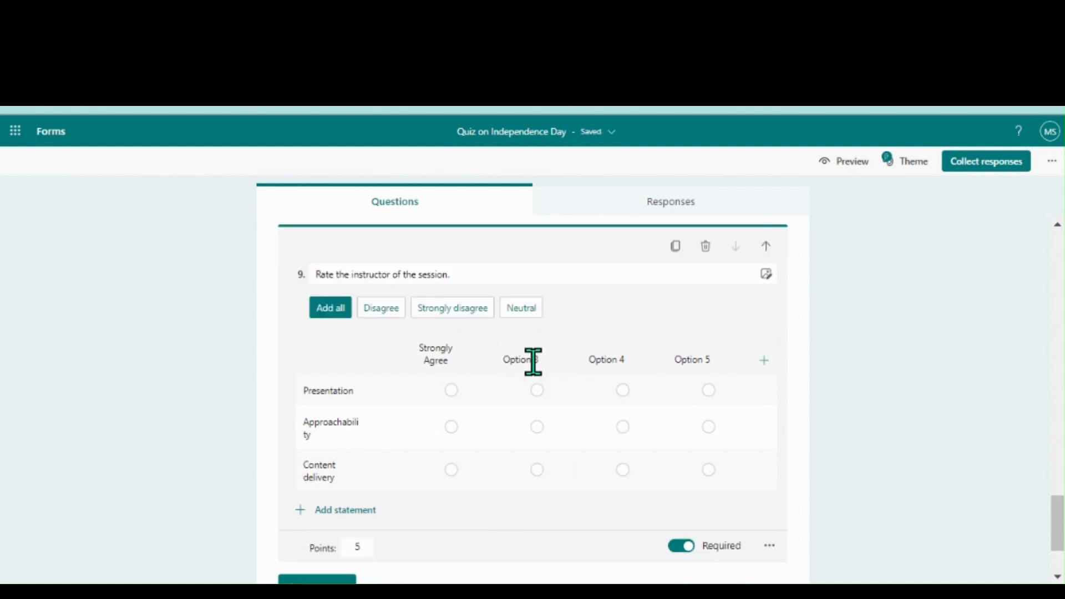
Rename the Likert question's Option 3 as "Agree" and delete the fourth option.
click(516, 362)
text(Agree)
click(607, 359)
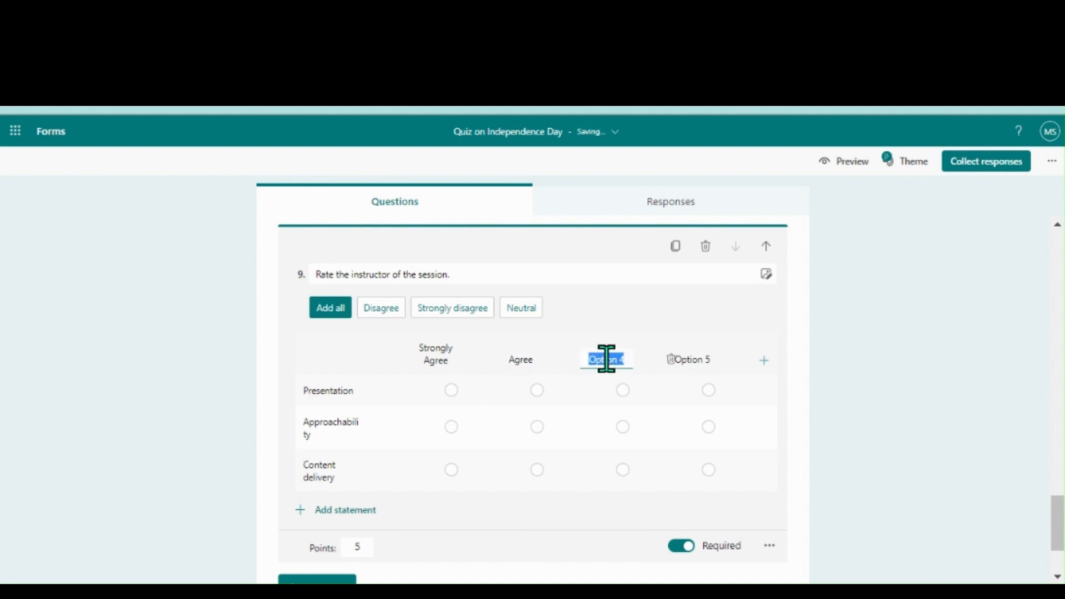
text(Dis)
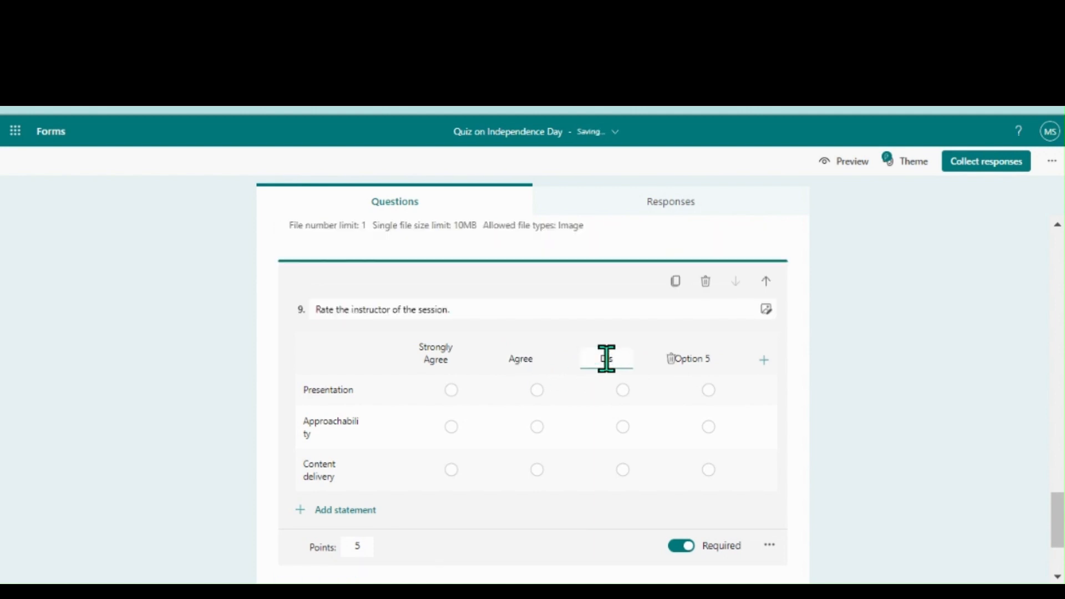
text(agree)
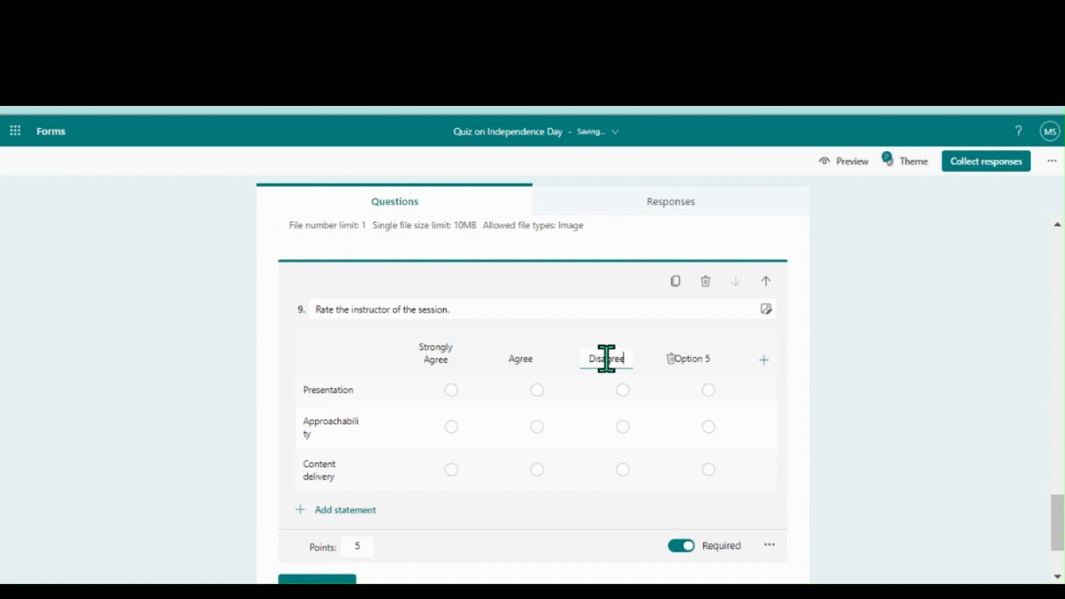
click(671, 360)
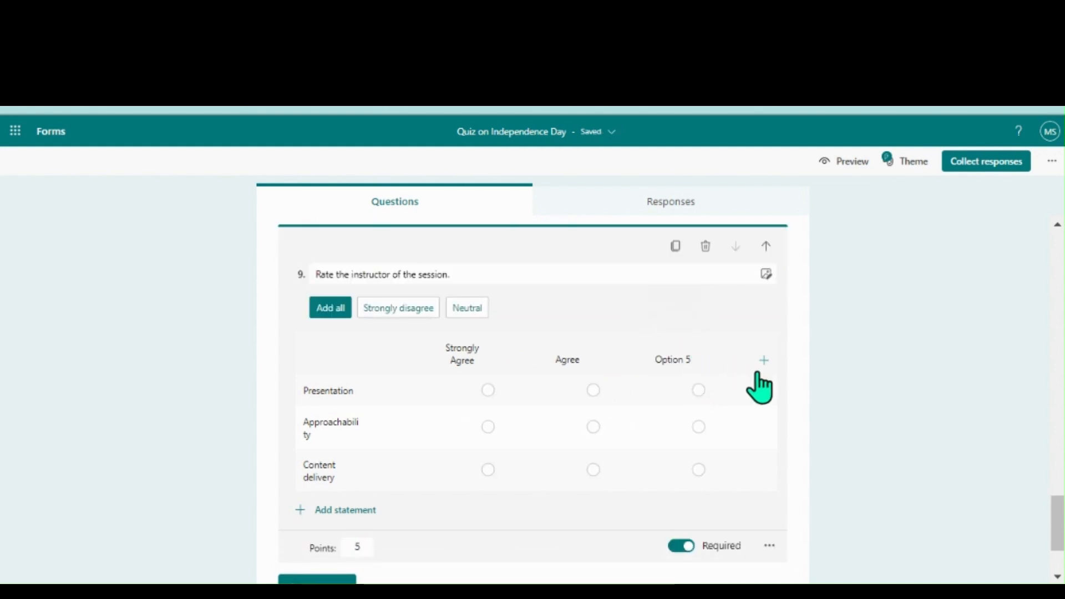
Rename the Likert question's Option 5 as "Disagree" and finish editing the question.
click(682, 359)
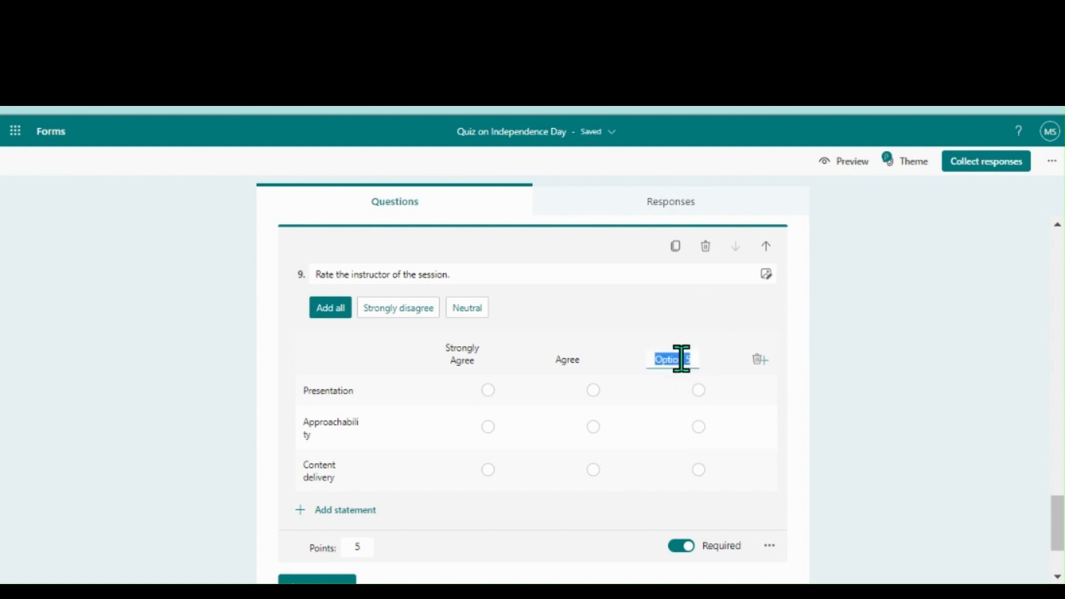
text(Disagree)
click(771, 484)
click(802, 493)
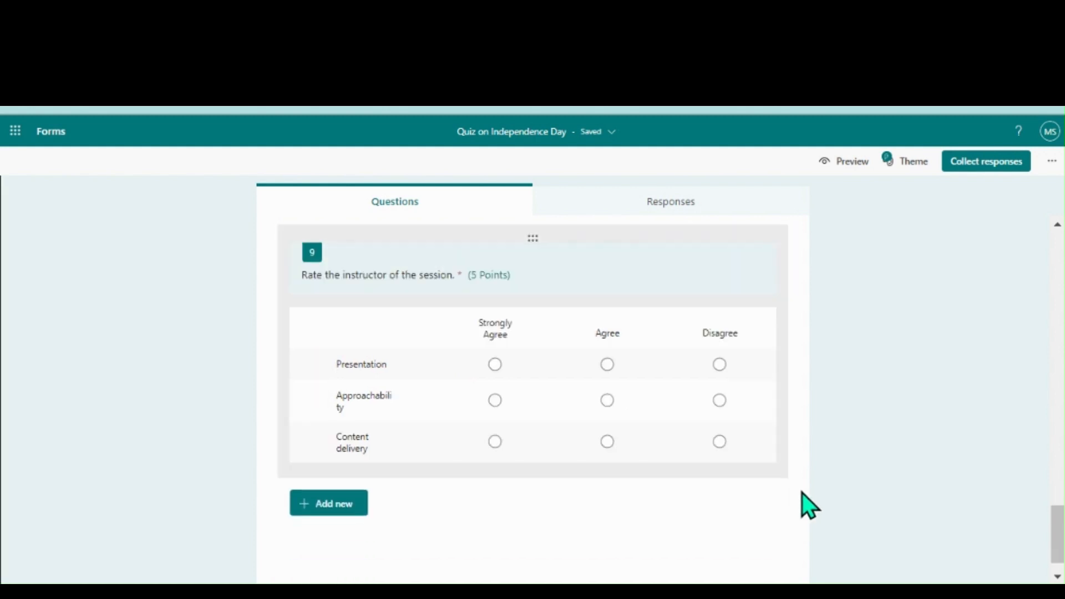
Add a Net Promoter Score question after the Likert question, keeping its suggested wording, and set it to 1 point.
click(352, 506)
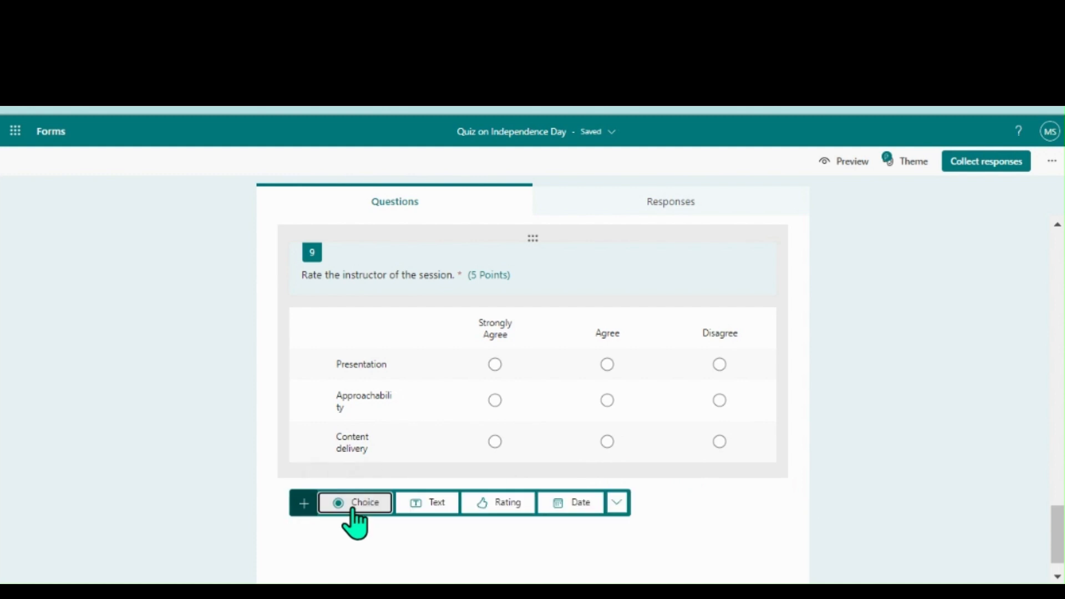
click(619, 504)
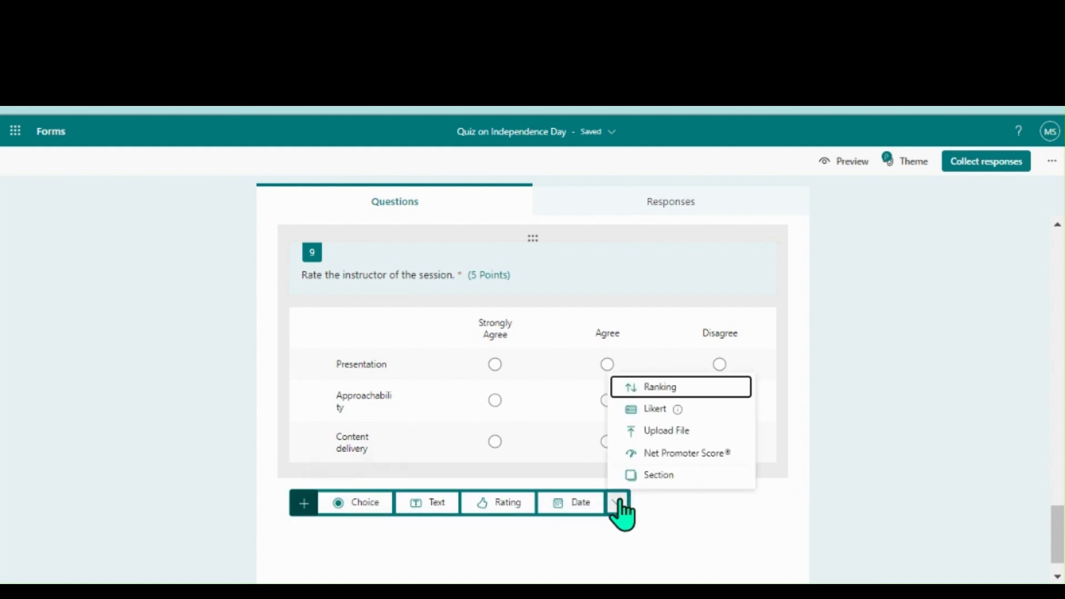
click(685, 454)
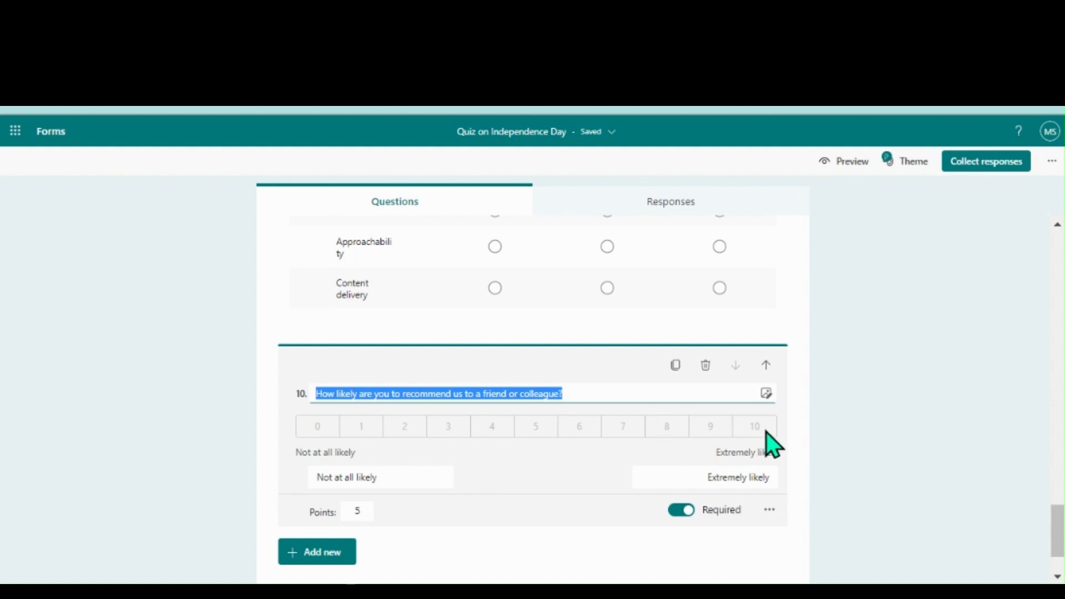
click(364, 513)
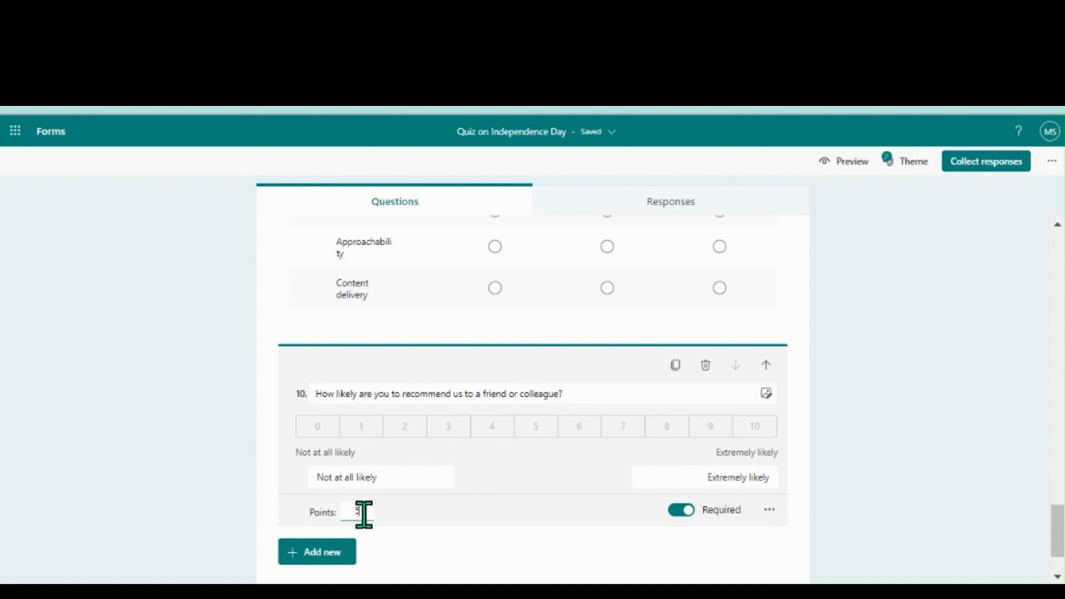
click(558, 211)
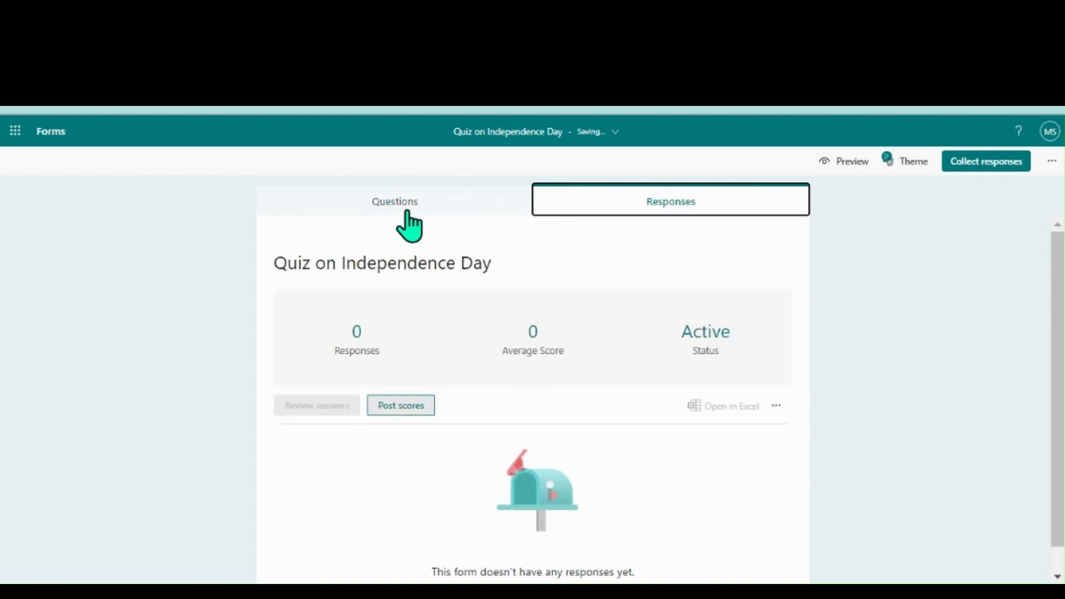
click(409, 209)
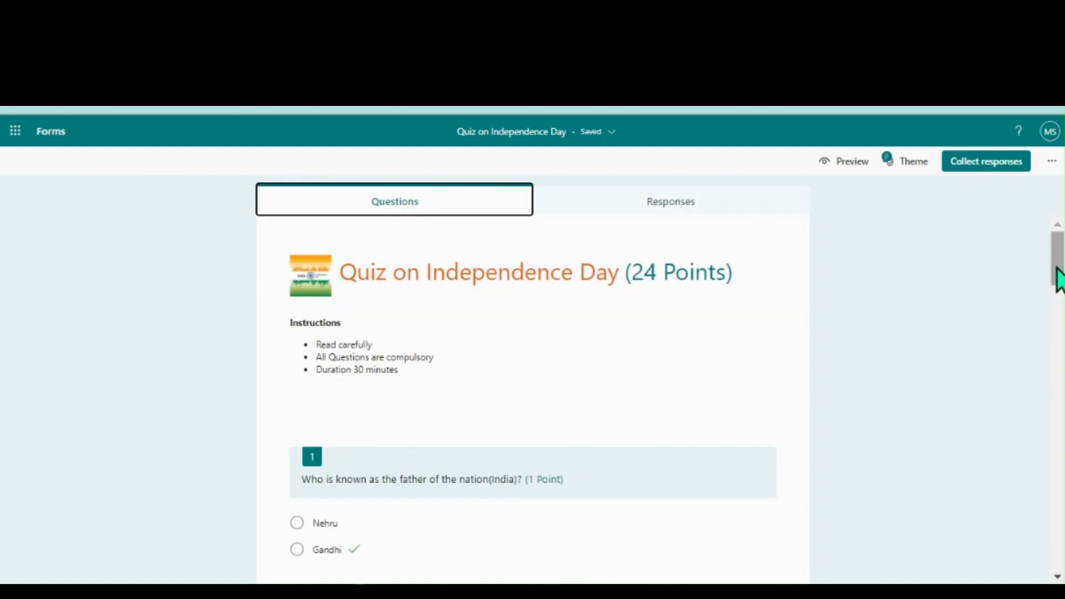
drag(1056, 278, 1056, 536)
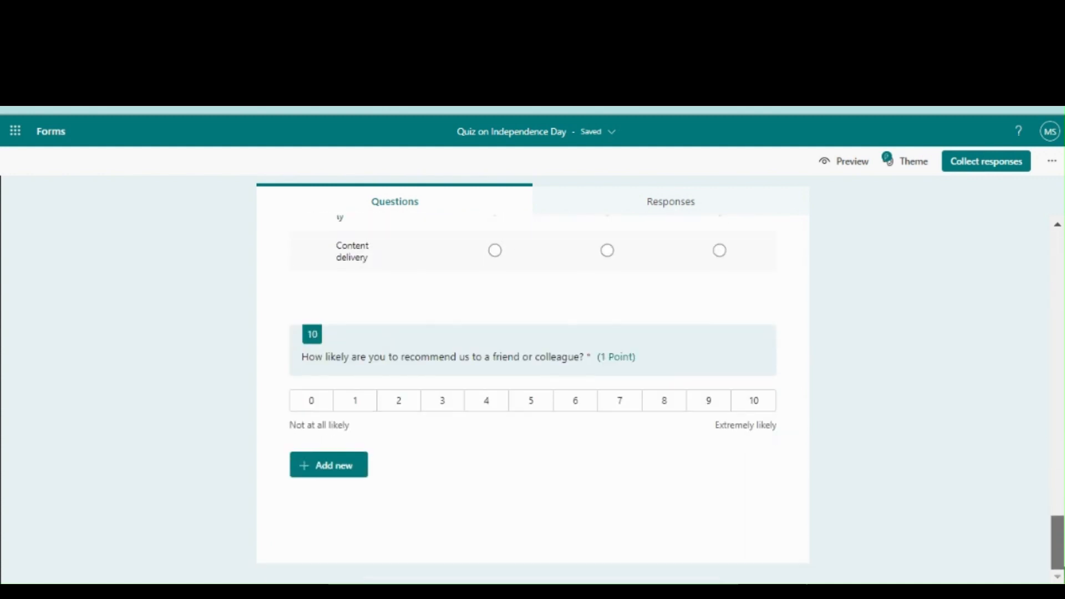
click(335, 469)
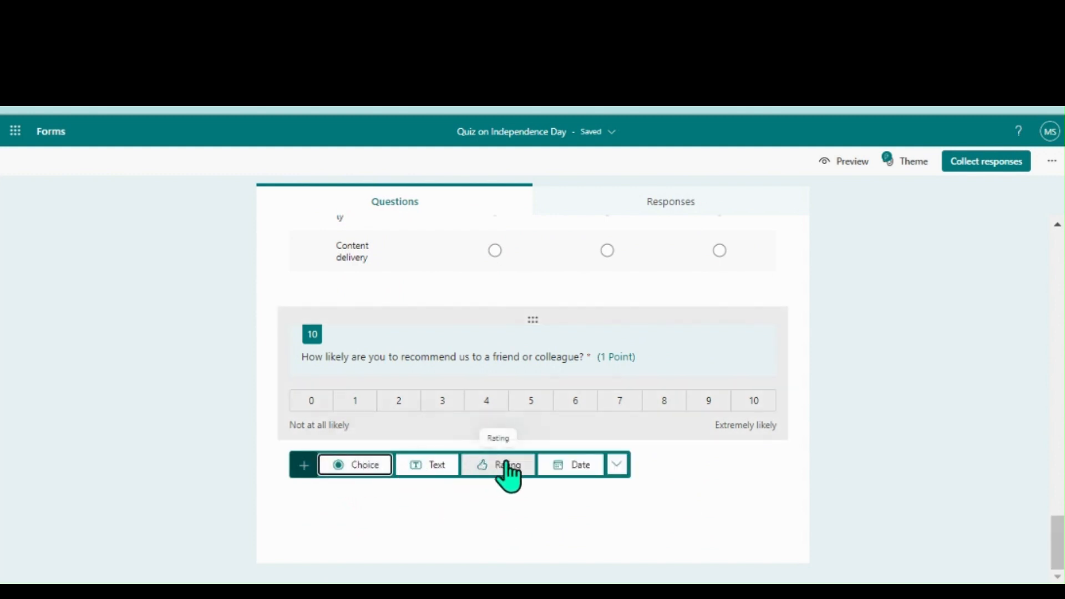
click(617, 465)
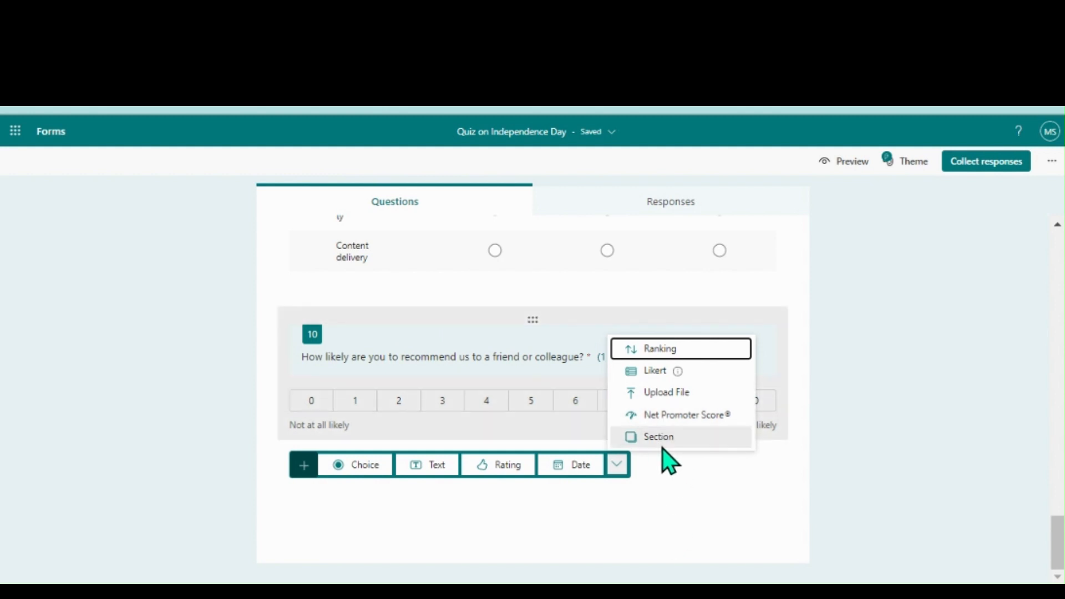
click(659, 494)
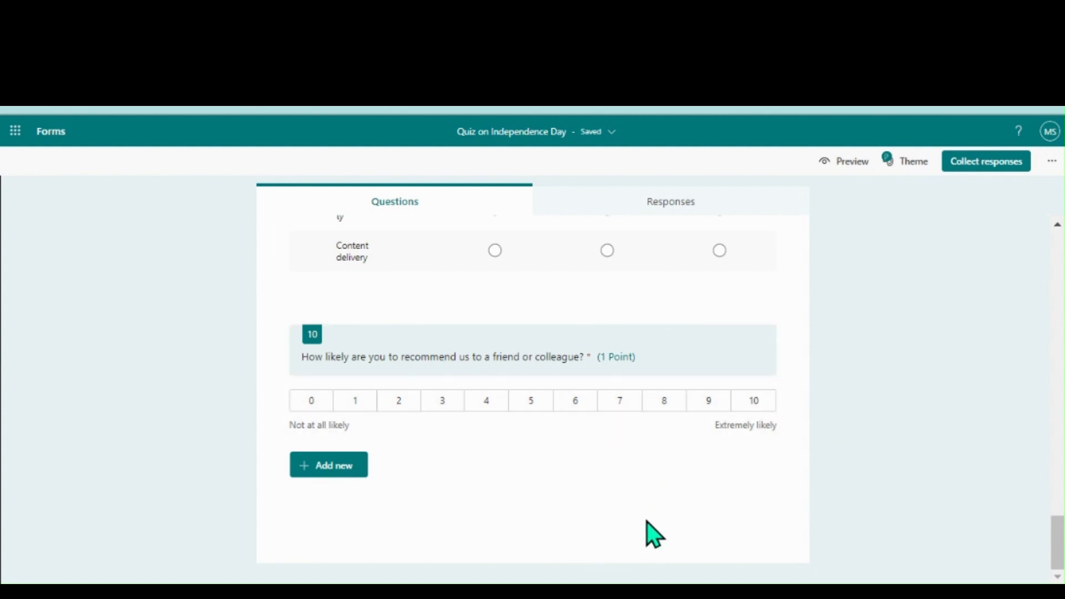
Preview the quiz as respondents see it on a computer, review its questions from first to last, and return to editing.
click(848, 162)
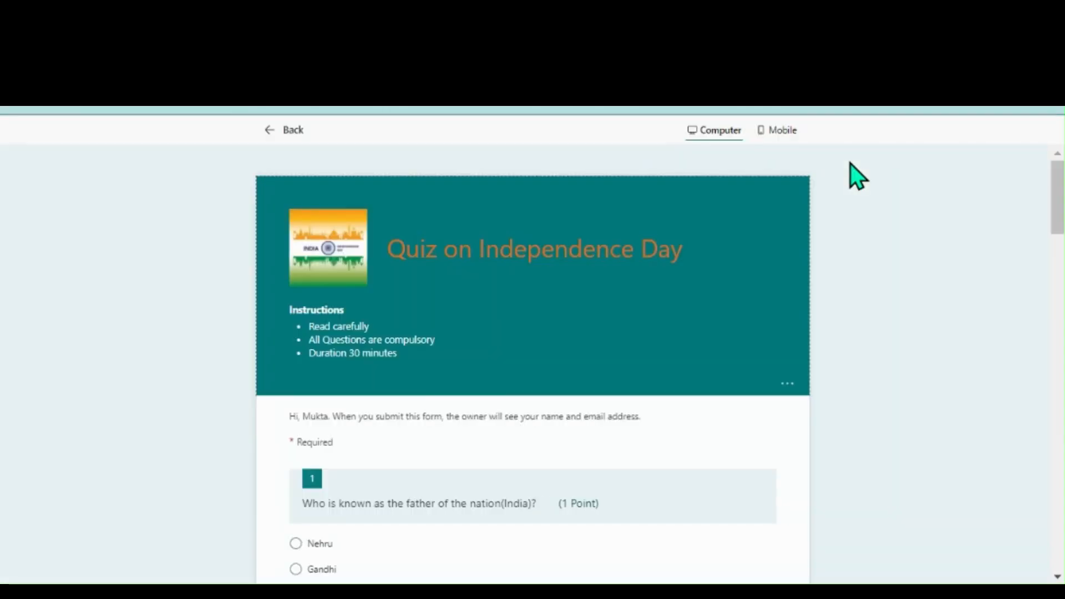
click(1052, 412)
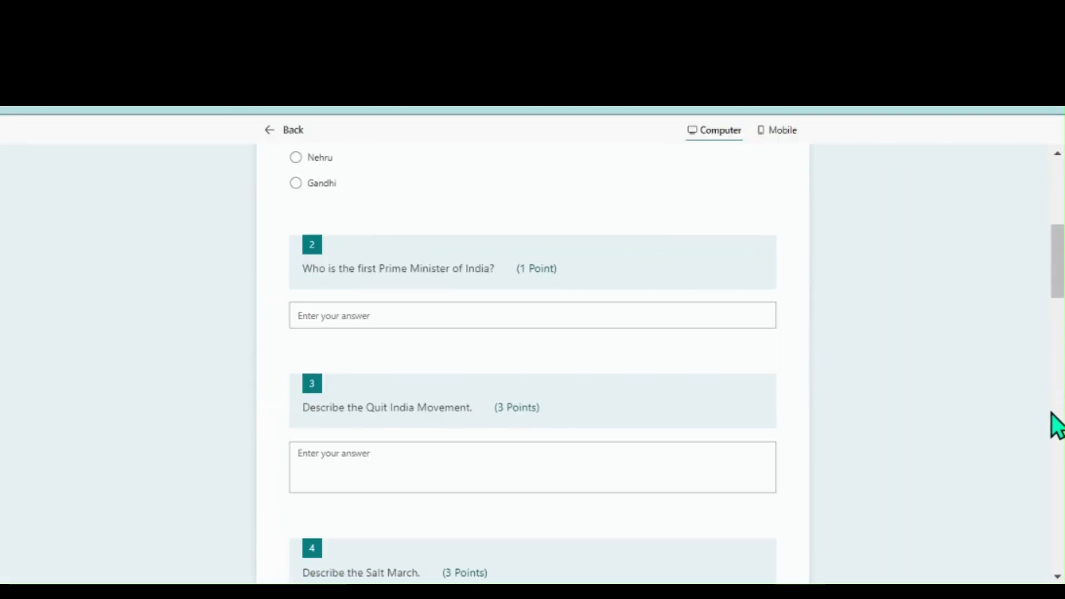
click(1057, 426)
click(1056, 426)
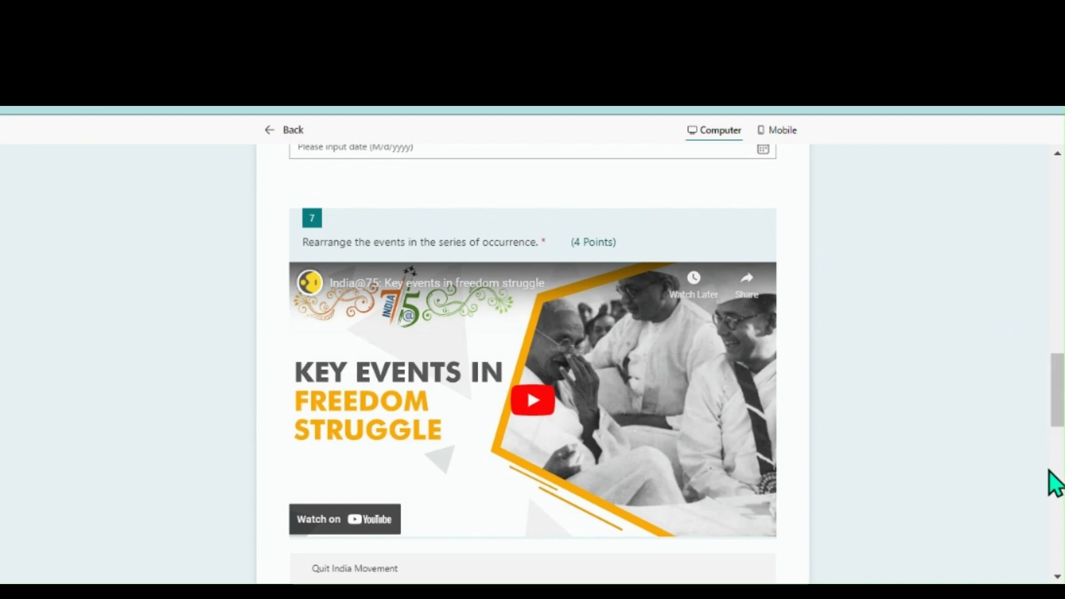
click(1058, 524)
click(1057, 524)
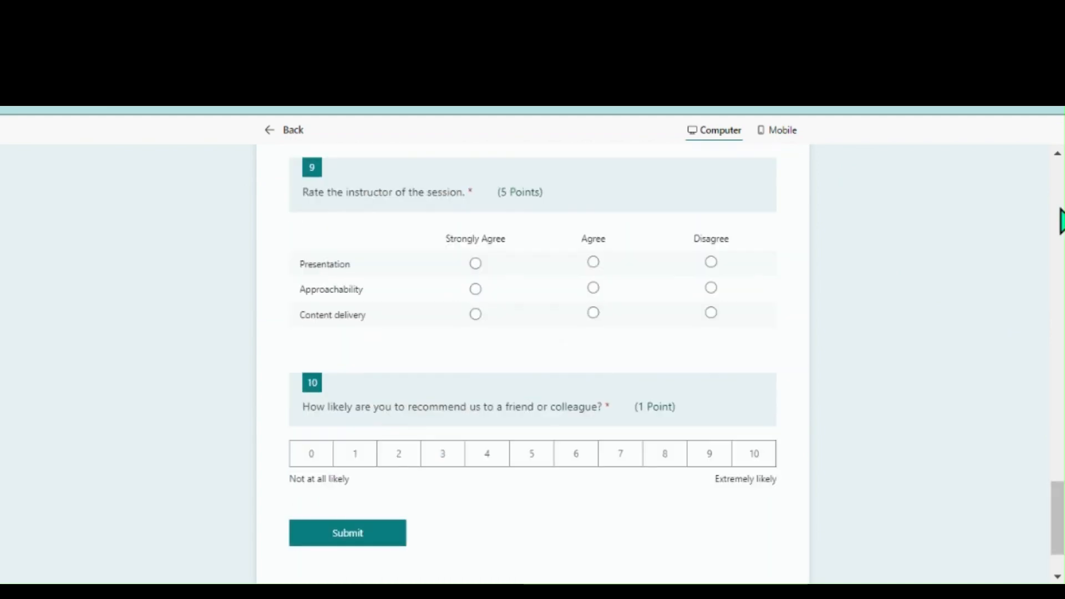
click(1057, 185)
click(1057, 184)
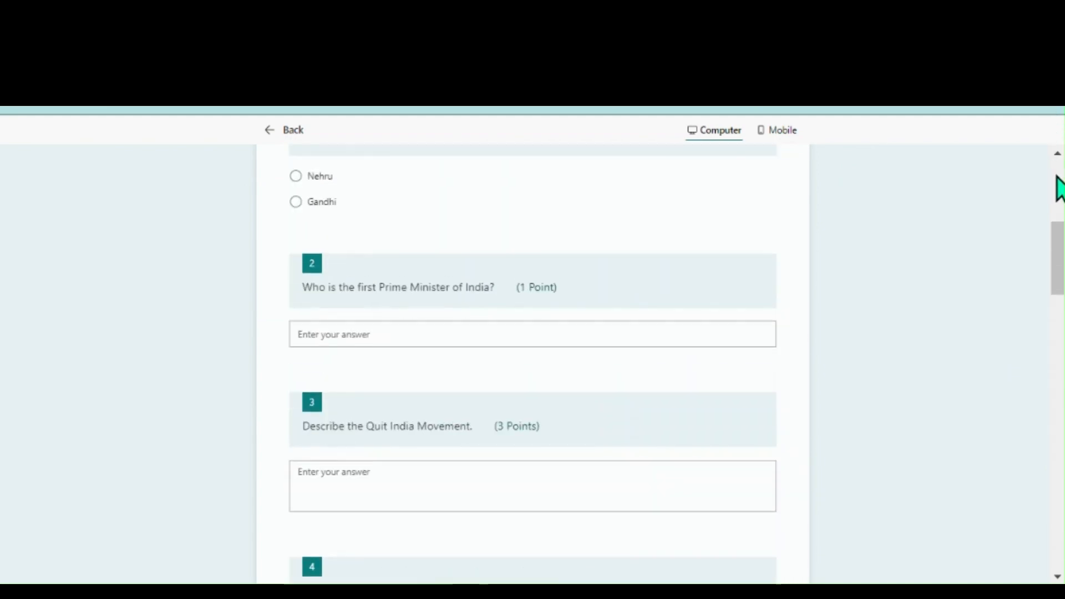
click(1057, 184)
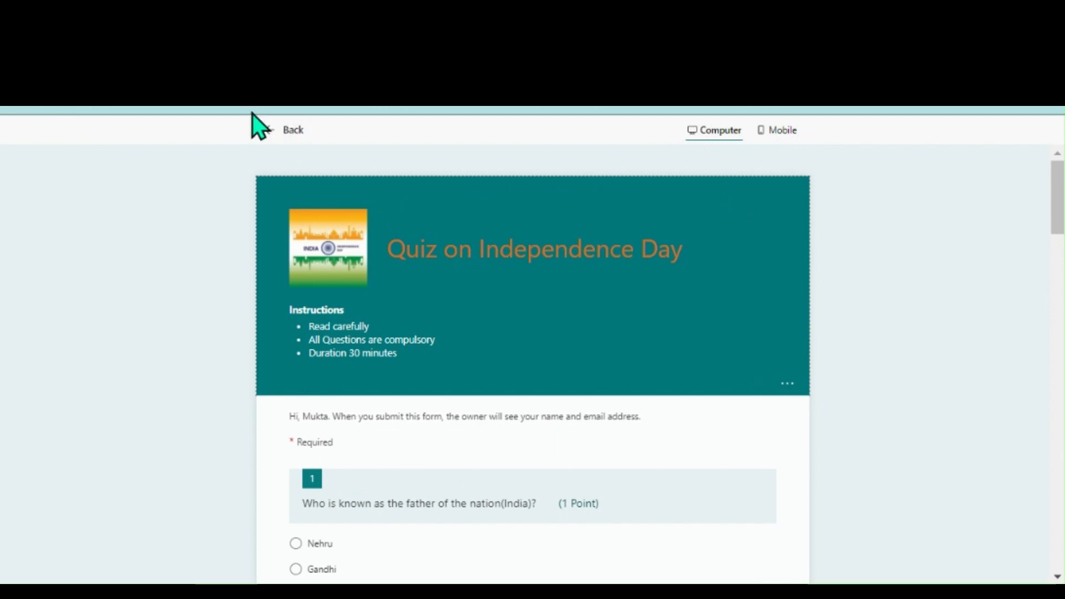
click(273, 132)
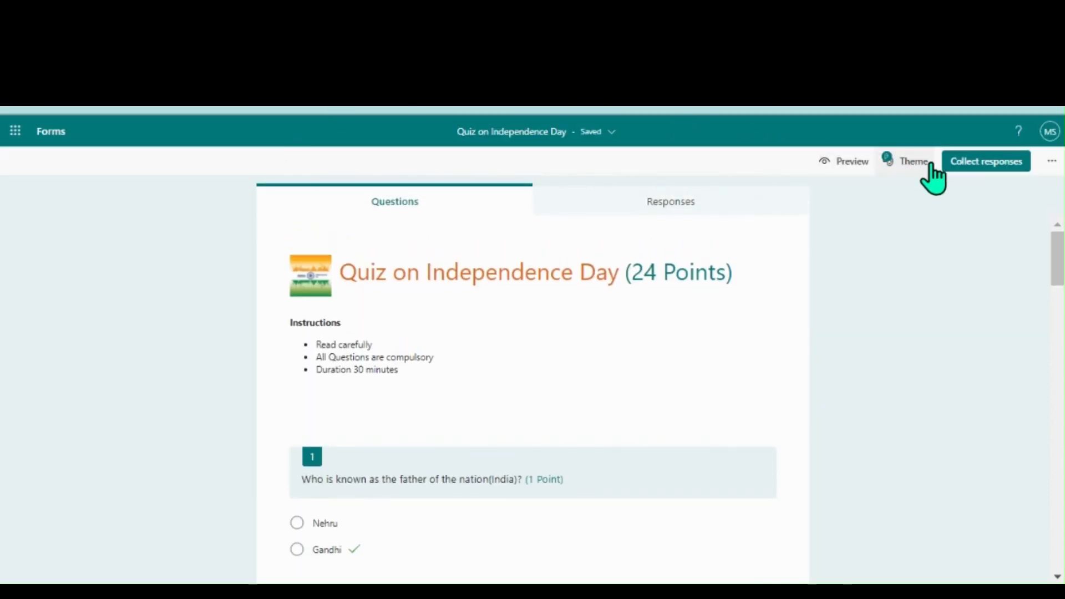
Apply the solid orange-red colour theme to the quiz.
click(905, 162)
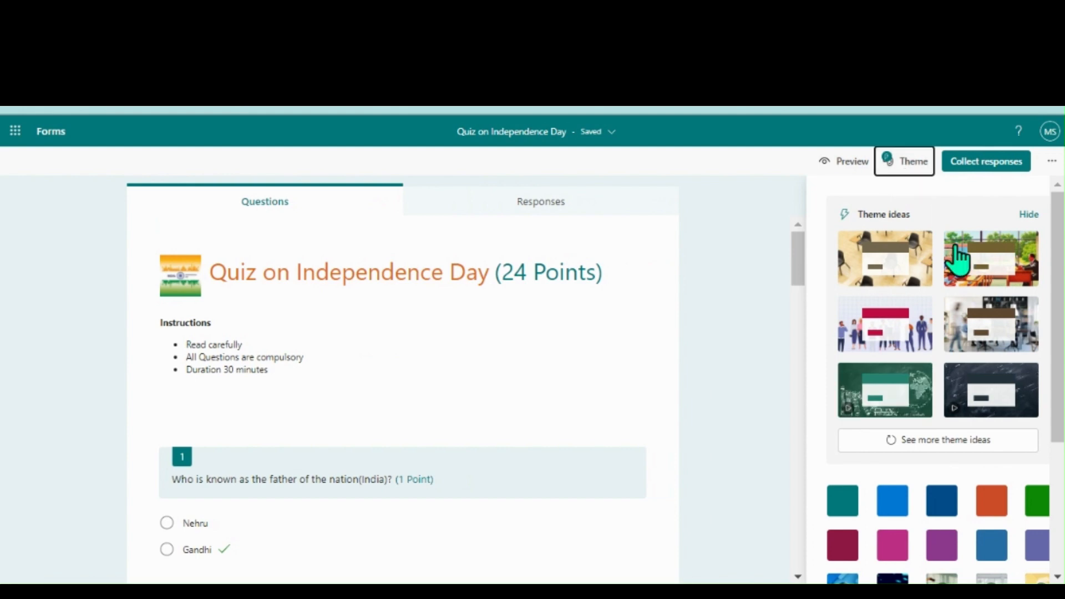
click(978, 510)
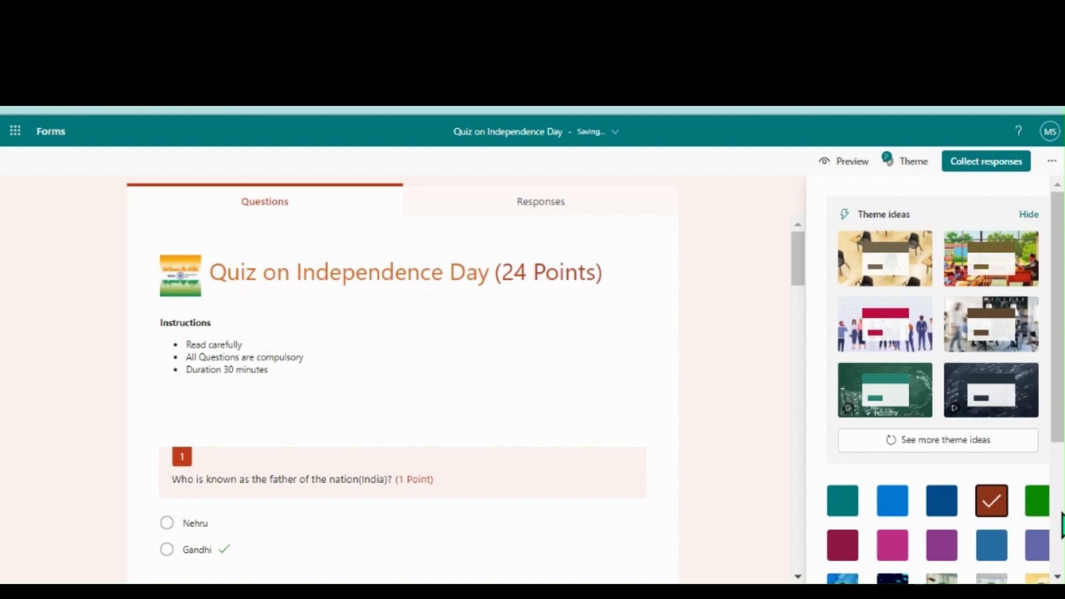
Open the options for sending the quiz and collecting responses.
click(1052, 162)
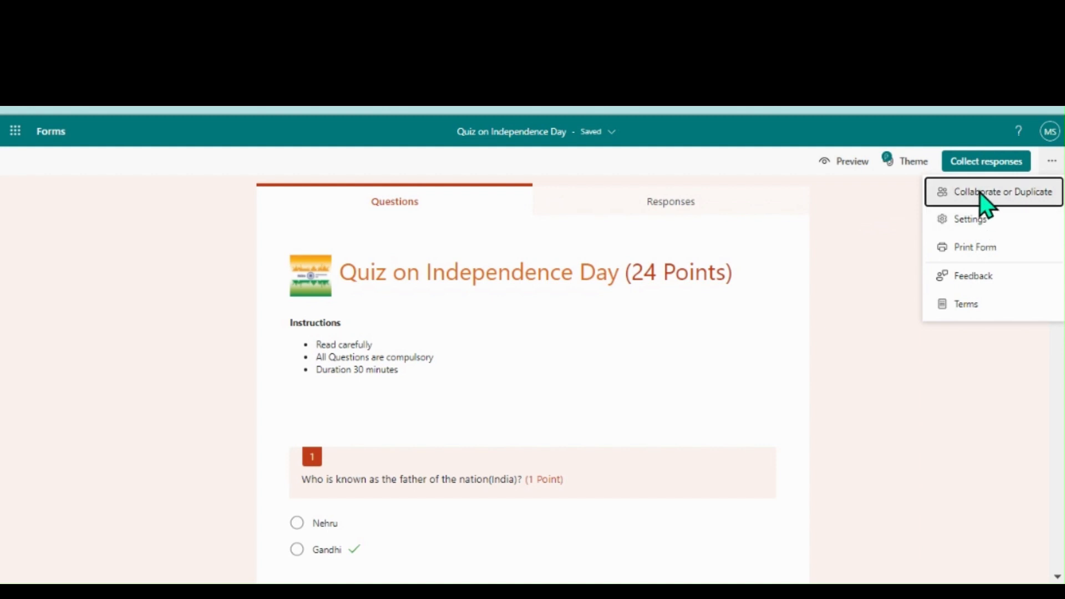
click(990, 166)
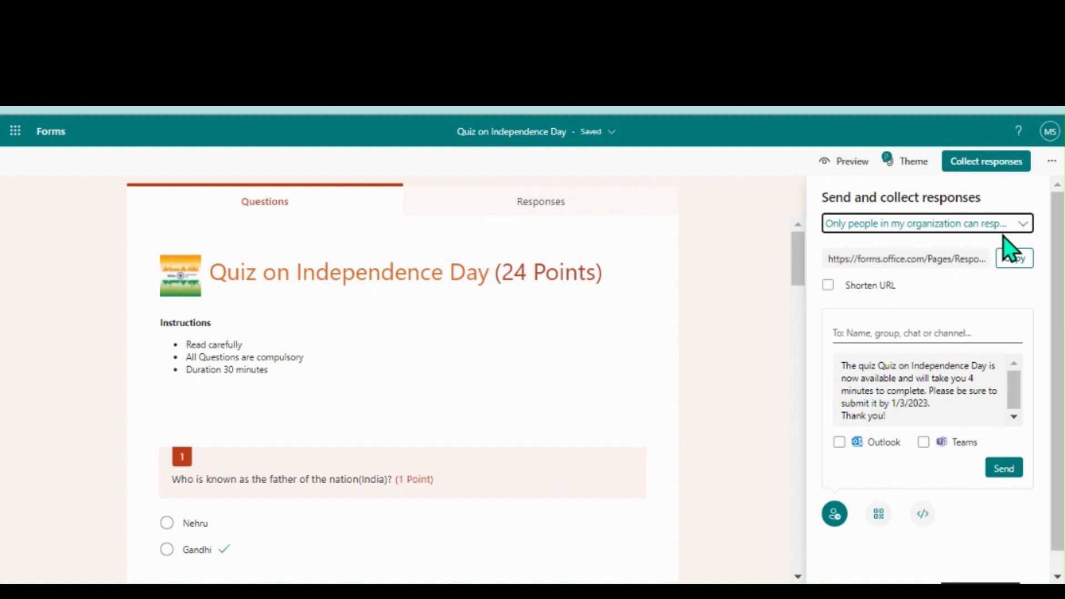
Try limiting respondents to specific people in the organization, and switch back to "Only people in my organization can respond".
click(1020, 224)
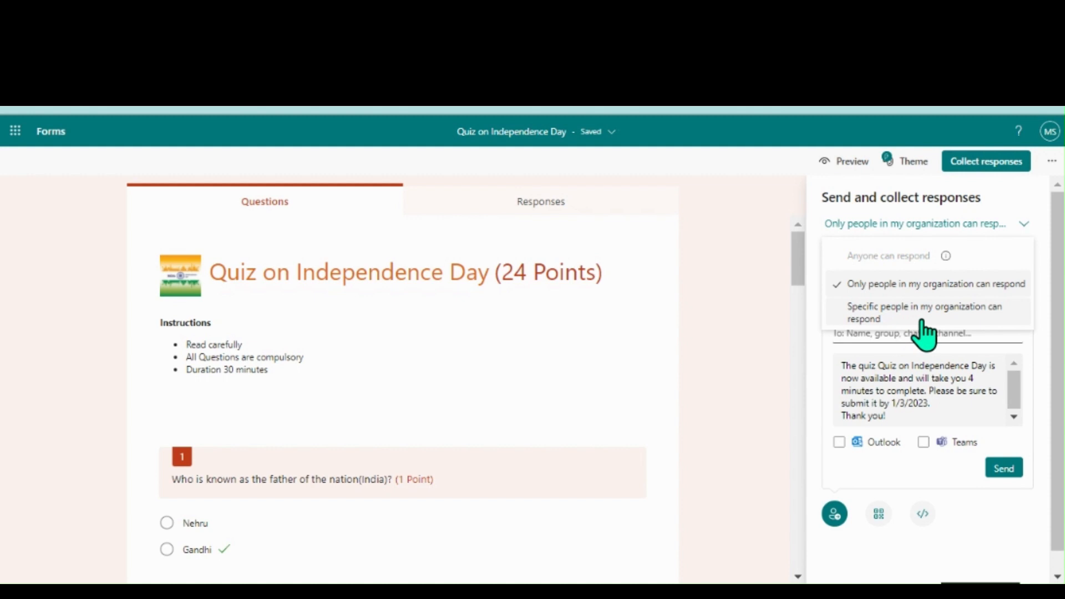
click(880, 316)
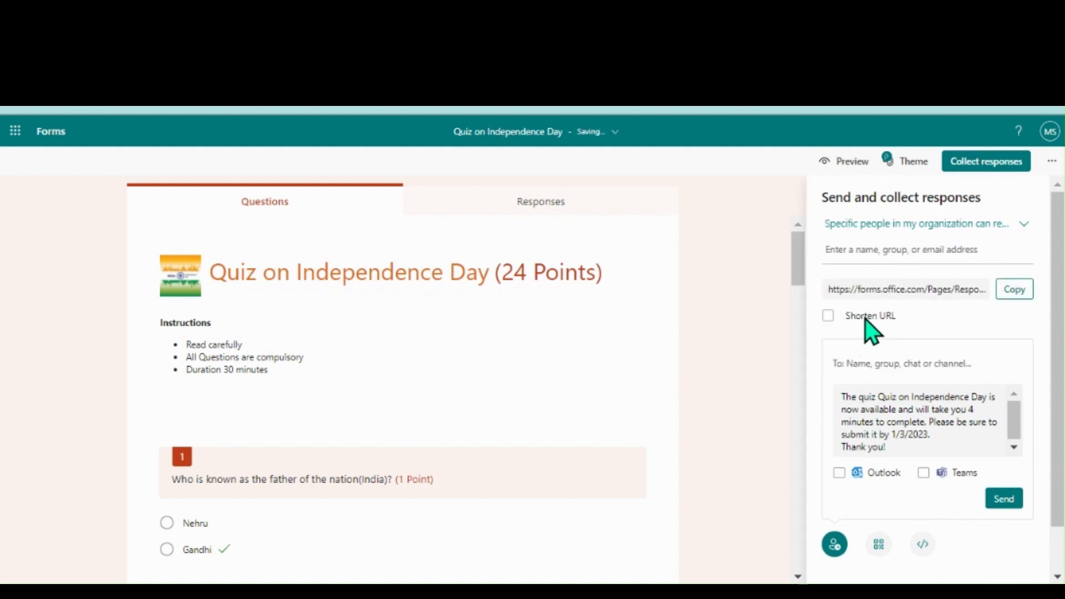
click(866, 250)
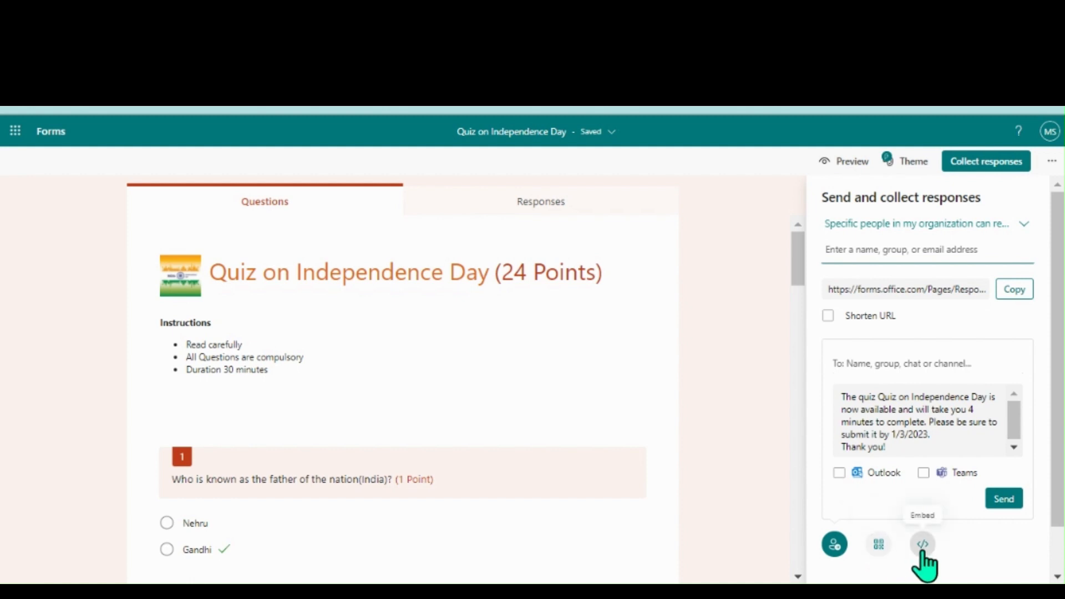
click(1024, 225)
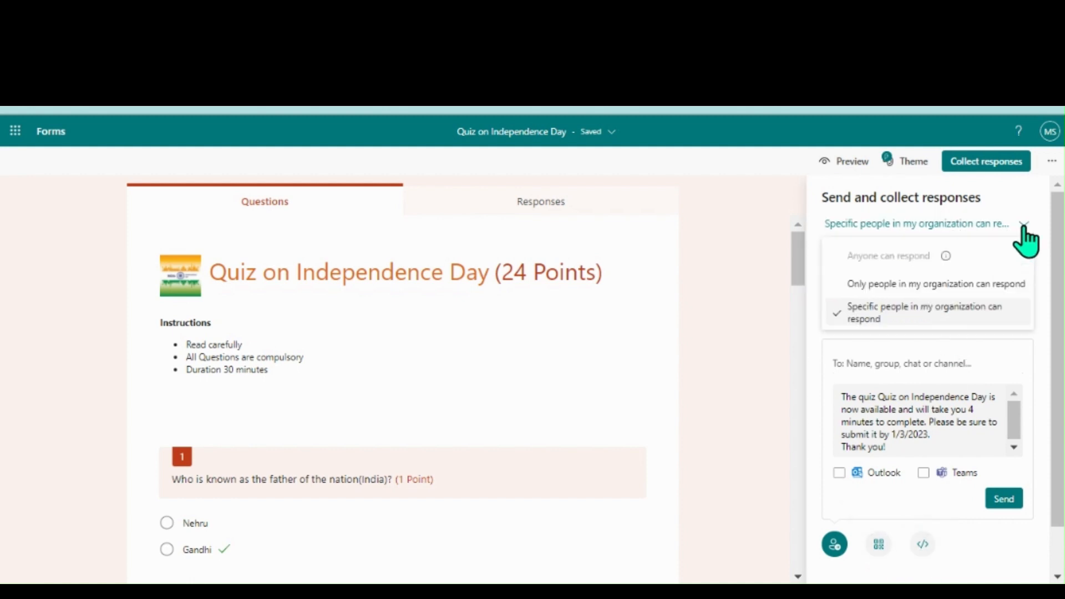
click(933, 286)
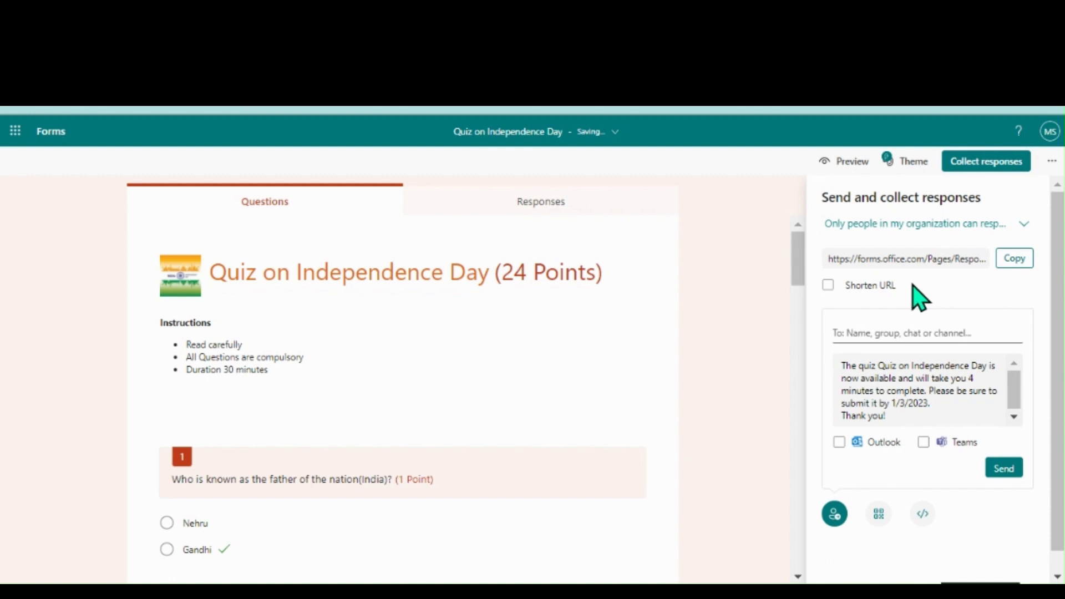
Copy the quiz's response link with Shorten URL enabled and open it in a new browser tab.
click(1004, 267)
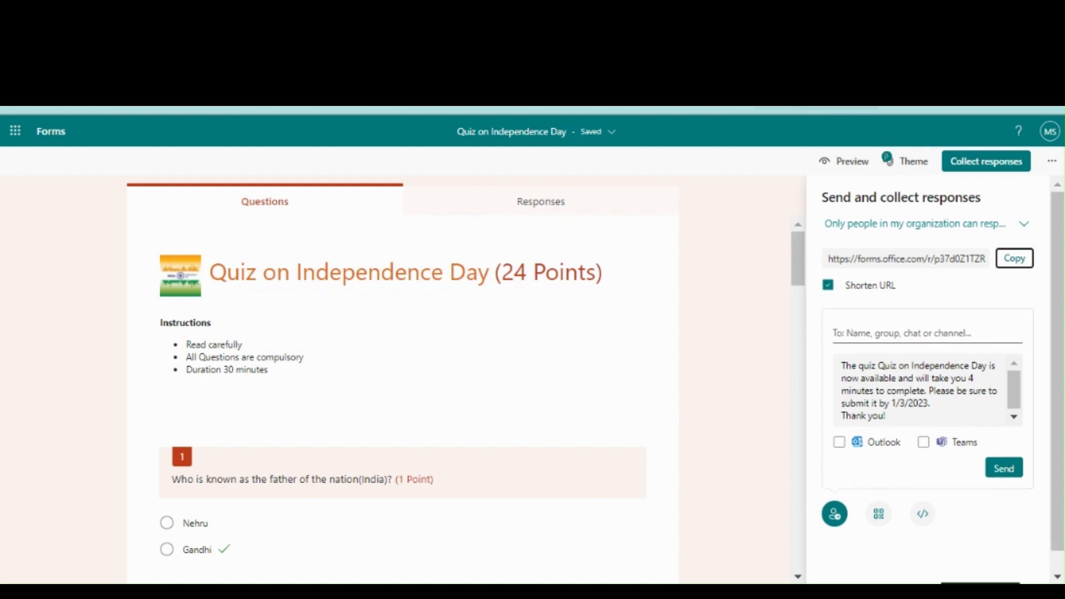
key(ctrl+t)
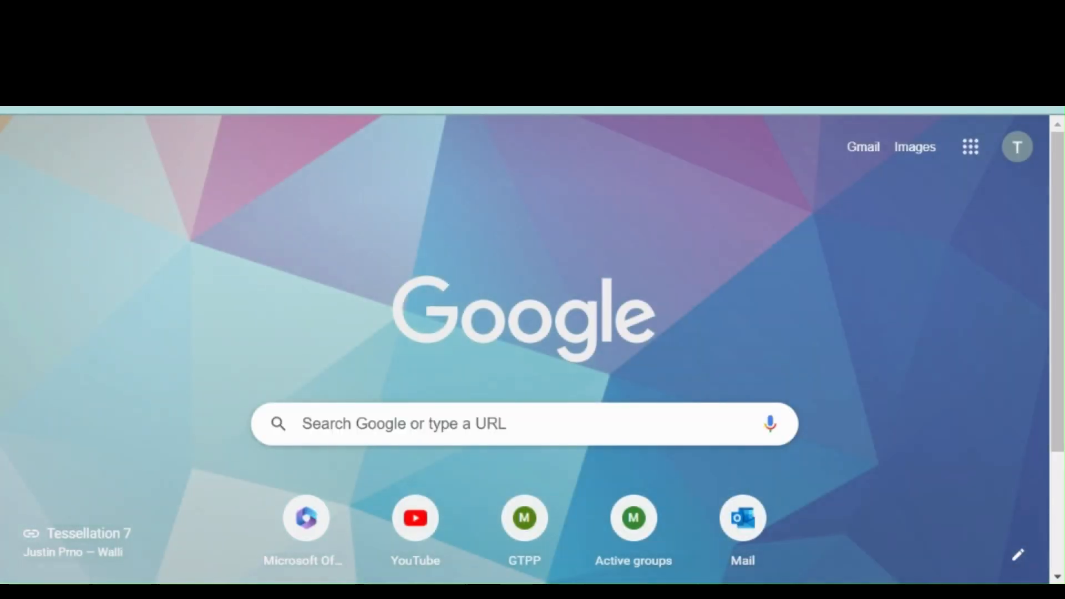
key(ctrl+v)
key(Return)
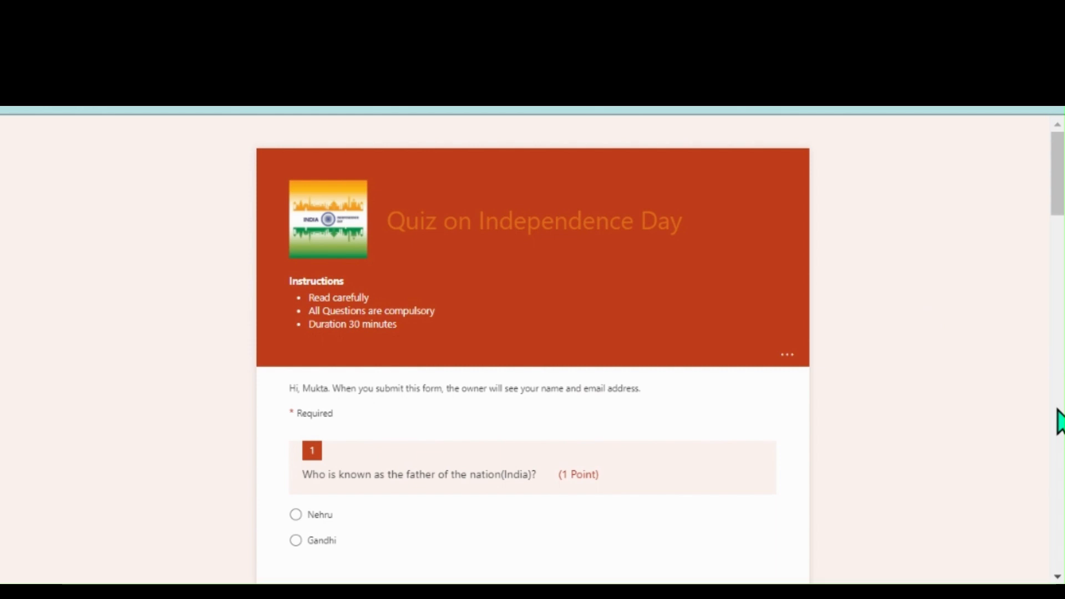
Review the opened quiz as a respondent, from the first question down to the submission area and back up.
scroll(1059, 421, down, 12)
scroll(1054, 450, down, 7)
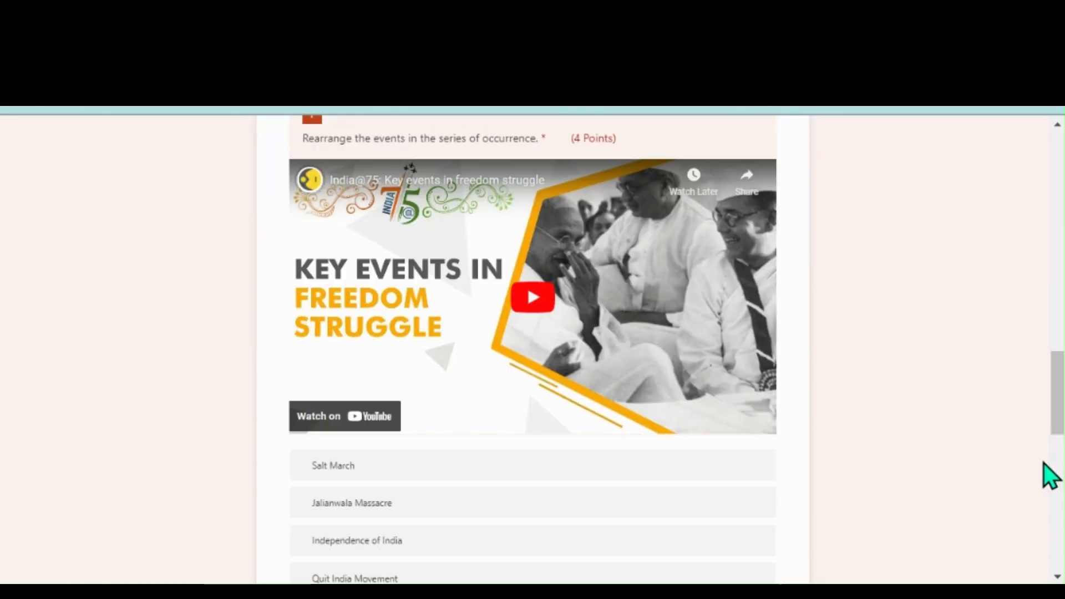
scroll(1061, 519, down, 7)
scroll(1059, 559, down, 2)
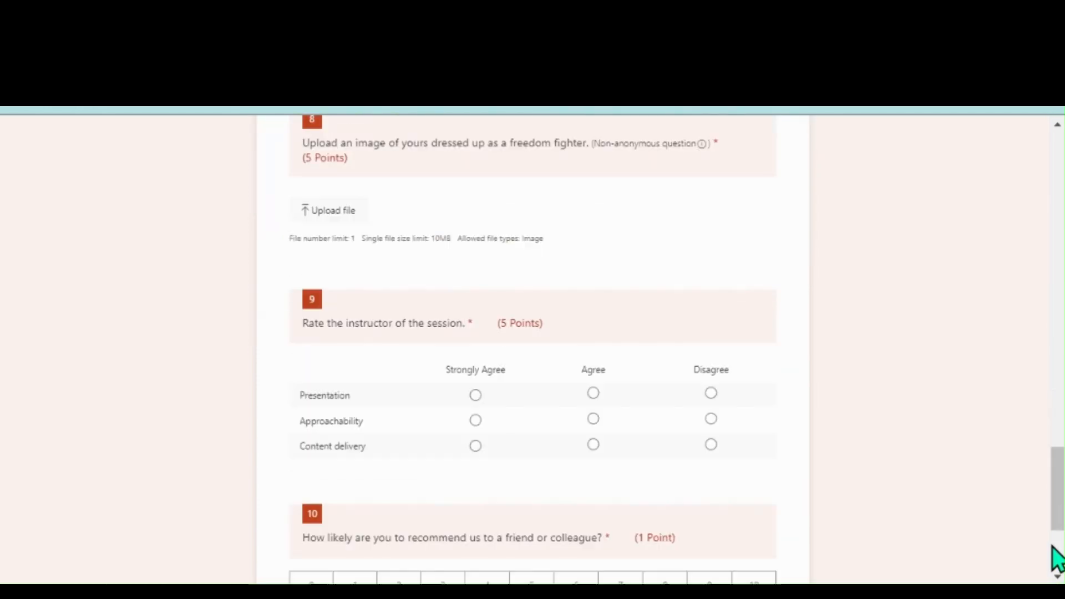
scroll(1053, 546, down, 4)
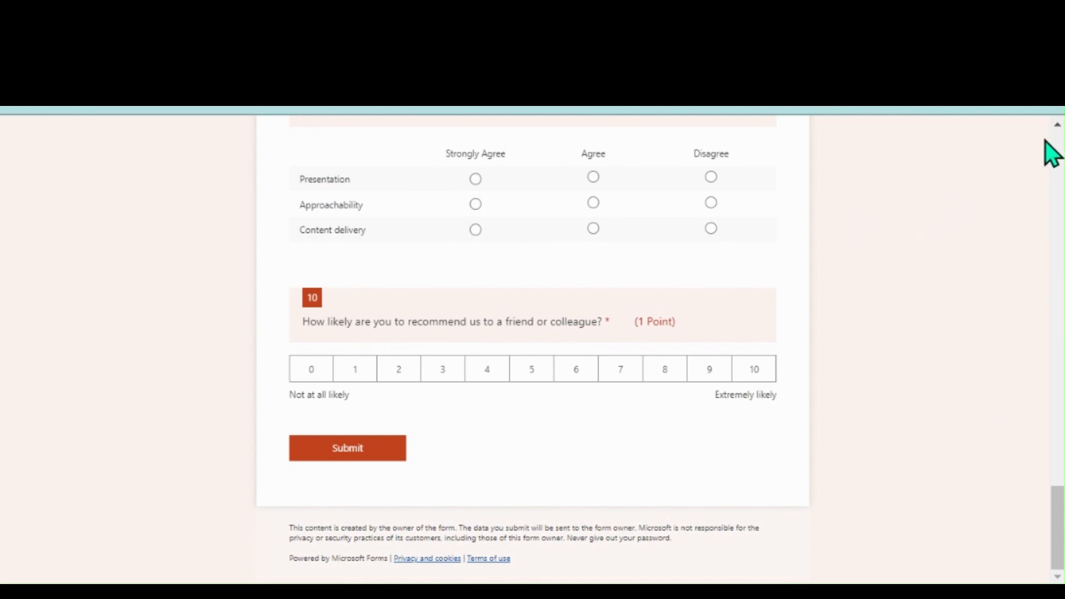
scroll(1058, 161, up, 15)
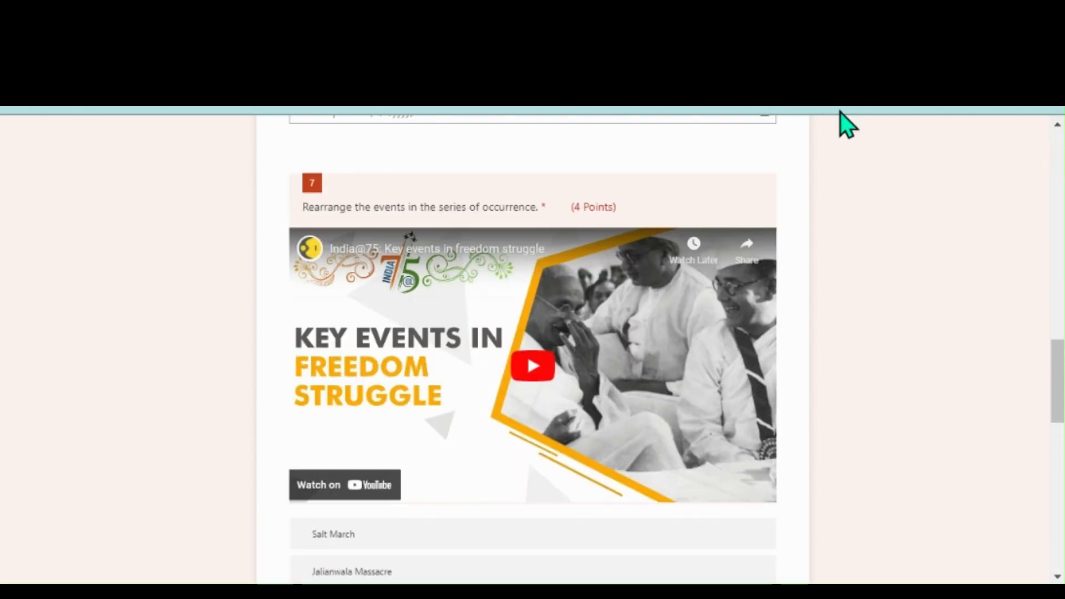